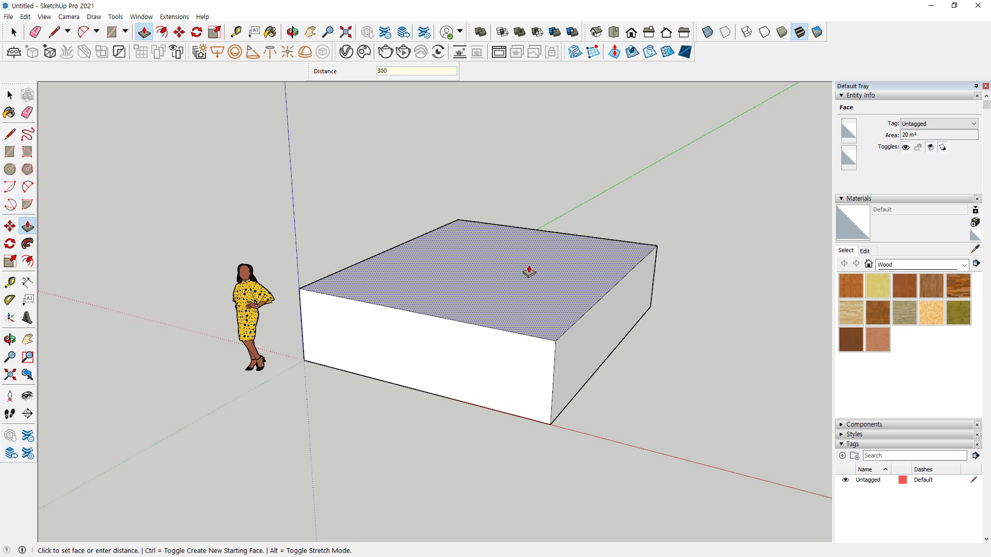
Push/Pull the box's top face upward by 3000 mm.
click(499, 324)
click(498, 324)
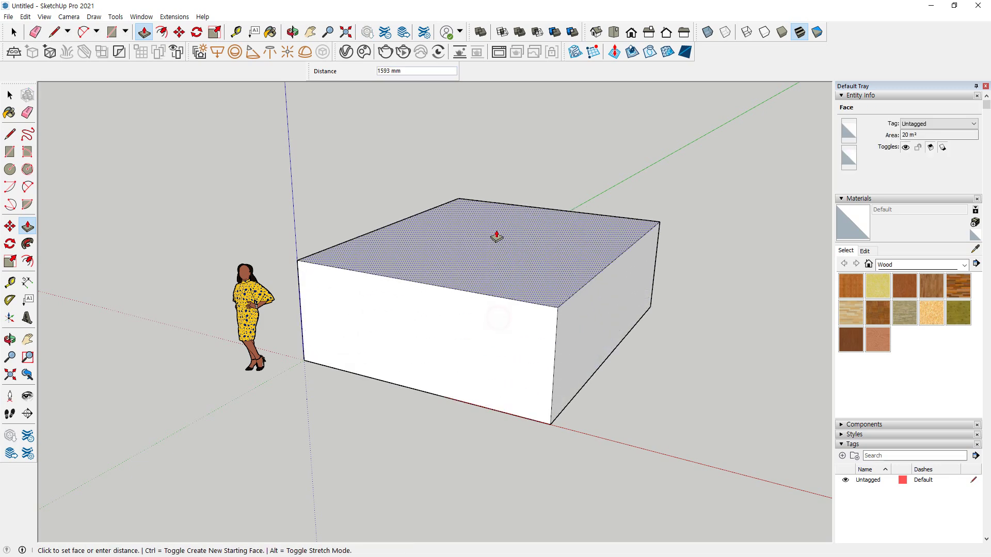
text(300)
key(Return)
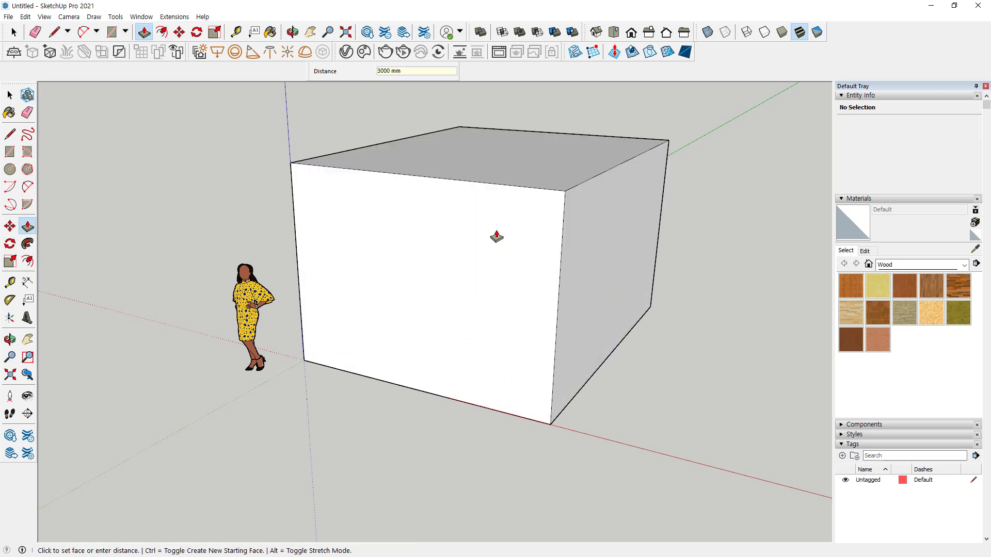
Turn on shadow display for the model and delete the box's front face to open the interior.
key(space)
click(385, 329)
scroll(904, 456, down, 10)
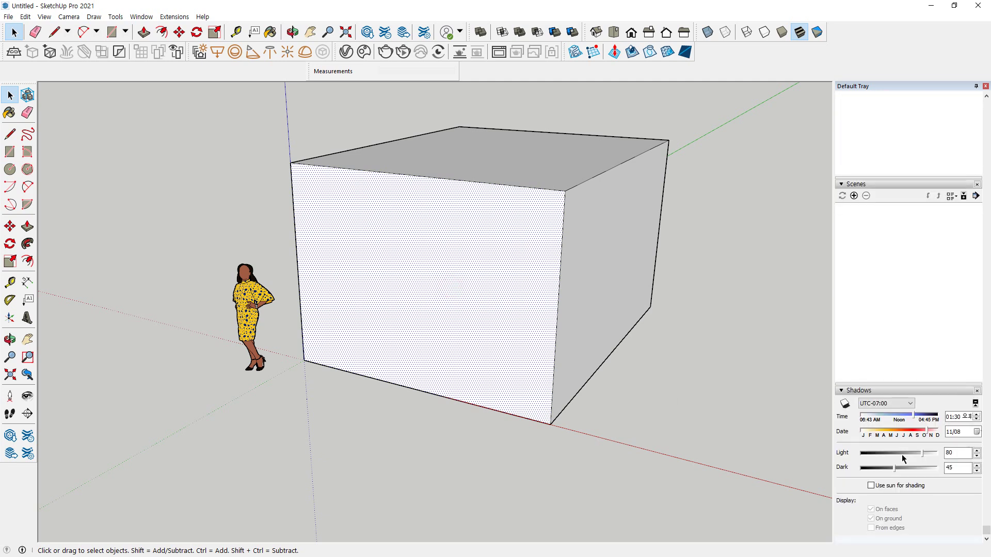
click(845, 403)
key(o)
key(space)
middle_drag(387, 376, 303, 316)
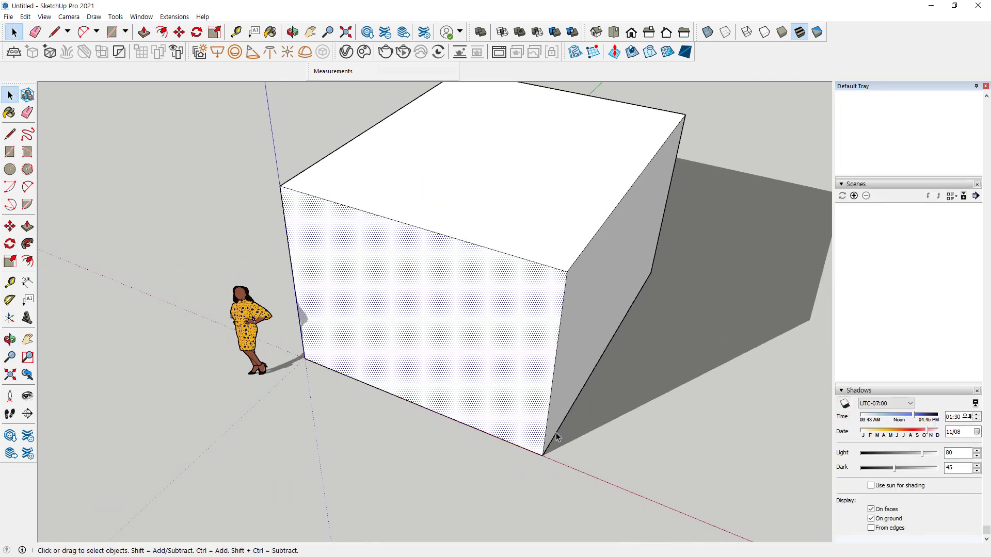
drag(411, 299, 433, 293)
mouse_move(363, 274)
mouse_down()
mouse_move(417, 293)
mouse_move(392, 352)
mouse_up()
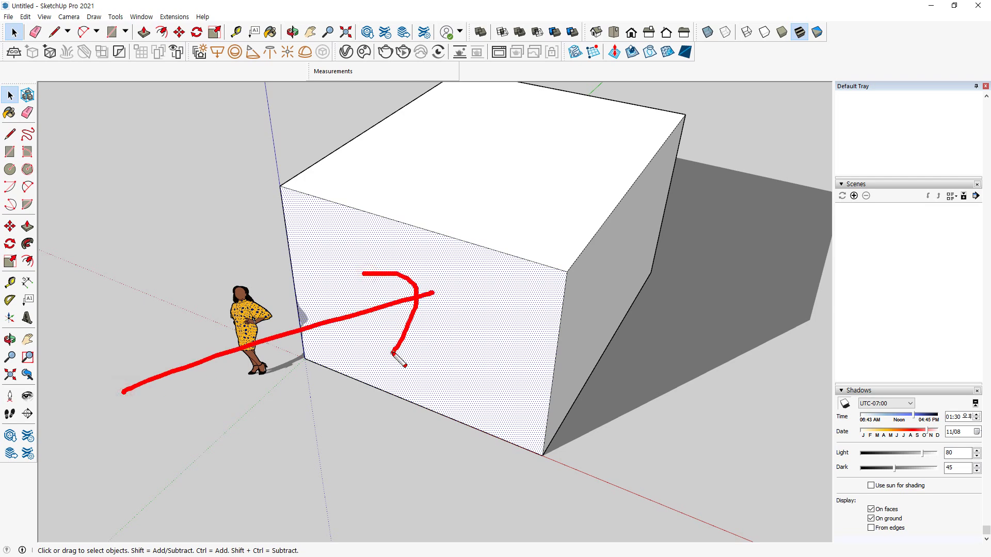
mouse_move(627, 290)
middle_down()
mouse_move(584, 290)
mouse_move(451, 239)
mouse_move(638, 291)
mouse_move(613, 294)
mouse_move(611, 336)
middle_up()
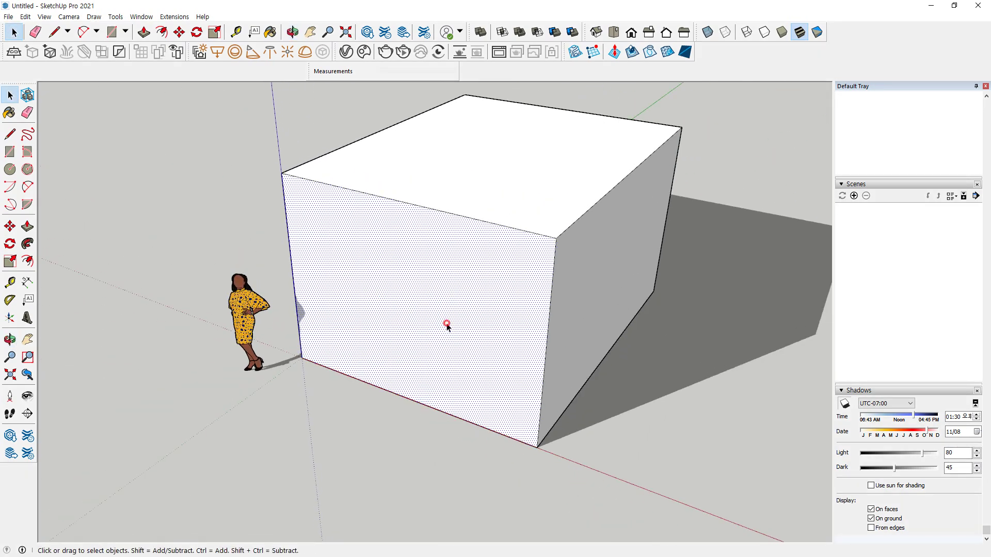
key(Delete)
Draw a 1500 × 1200 mm rectangle on the side wall next to the figure, starting on the wall's upper edge.
middle_drag(333, 384, 491, 283)
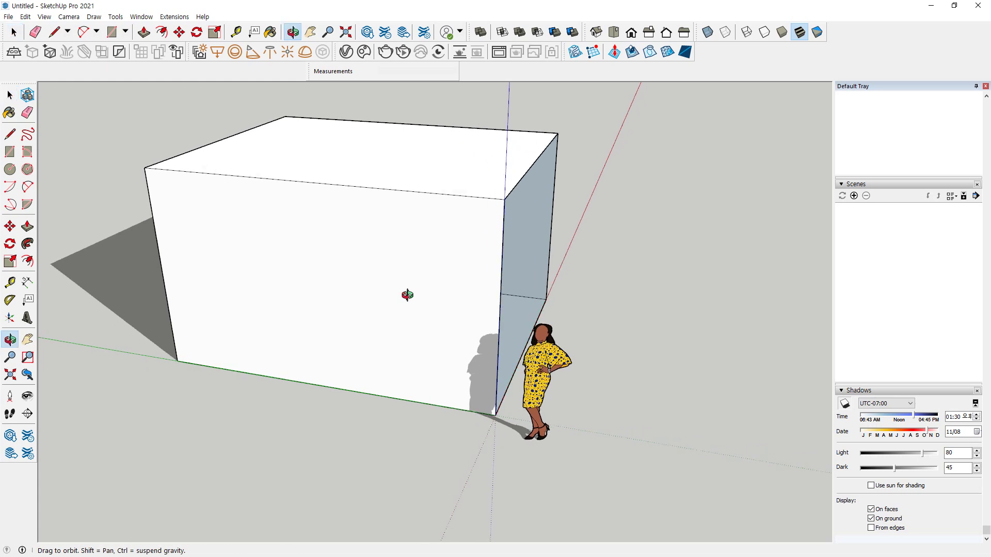
key(r)
click(220, 174)
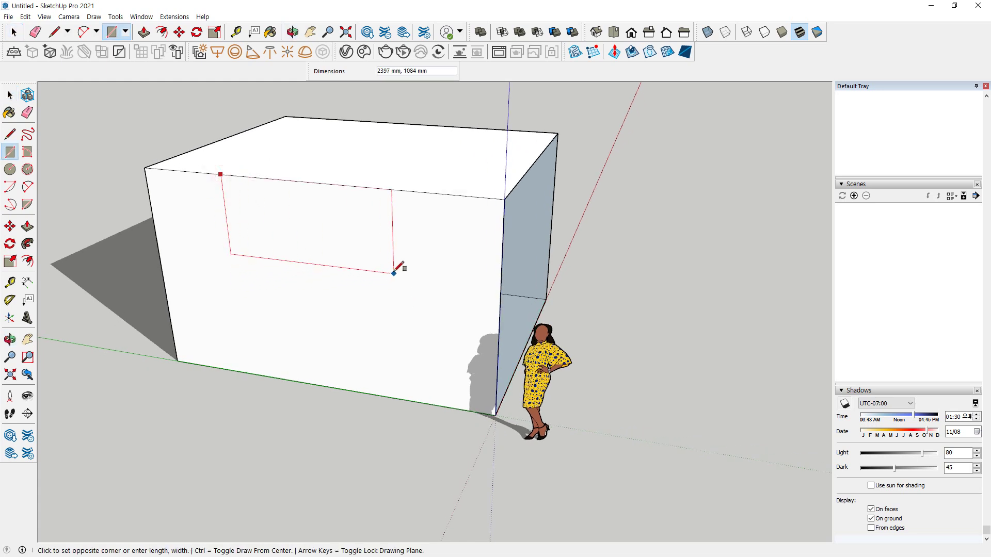
text(1500)
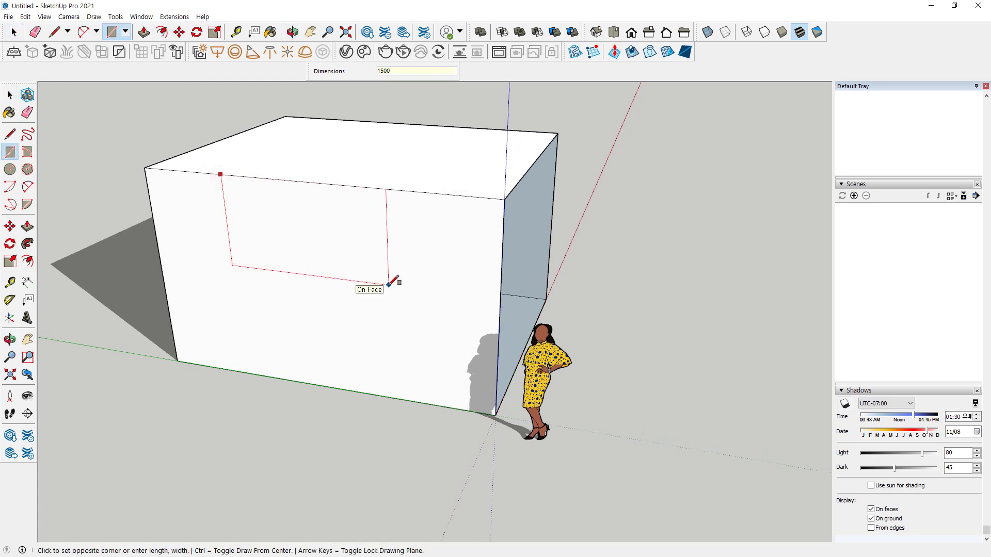
text(,1200)
key(Return)
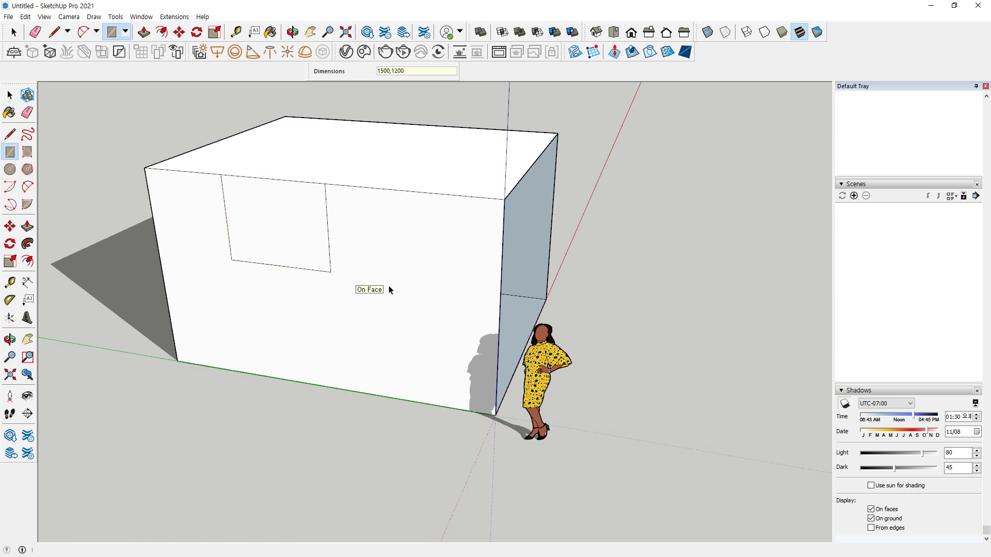
Delete the rectangle's face in the side wall to make a window opening.
key(space)
click(296, 242)
key(Delete)
Examine how sunlight enters the box through the window opening and the open front, from inside and outside.
middle_drag(342, 419, 385, 292)
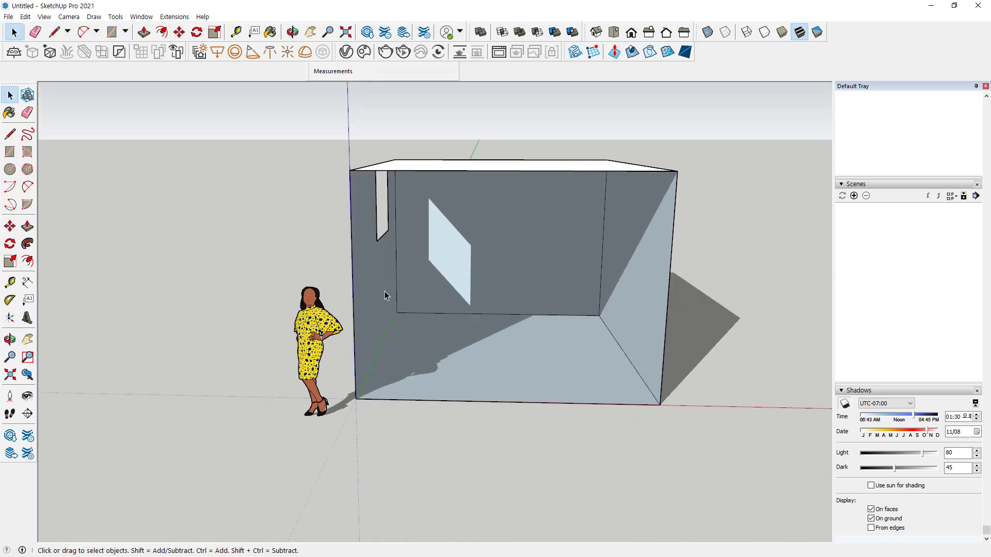
scroll(439, 212, up, 5)
scroll(439, 213, up, 5)
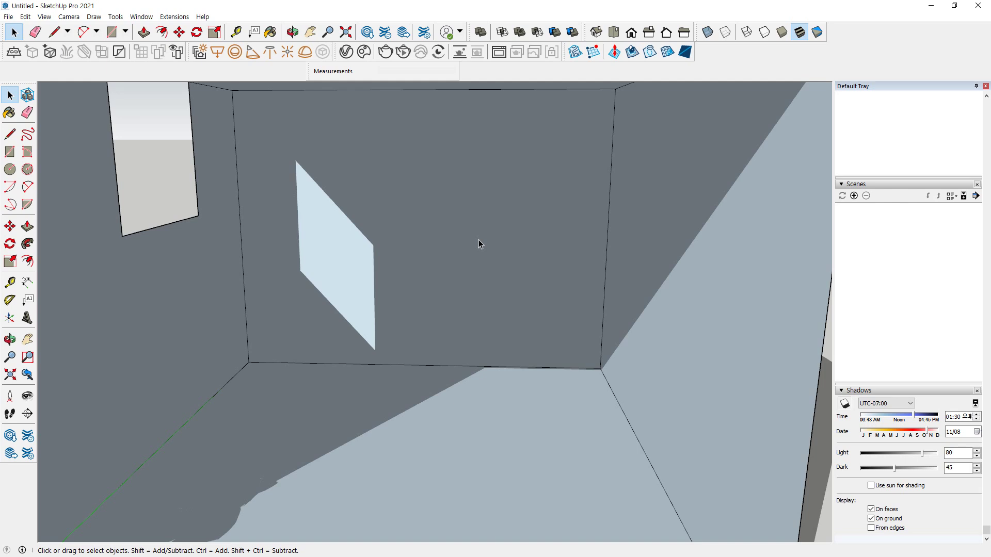
scroll(479, 240, down, 1)
middle_drag(493, 261, 489, 271)
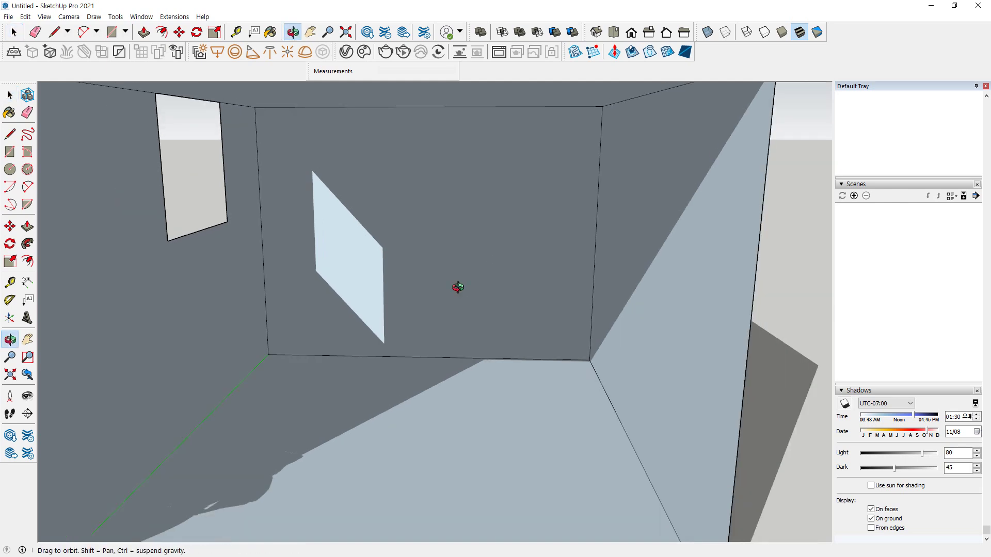
scroll(497, 394, down, 6)
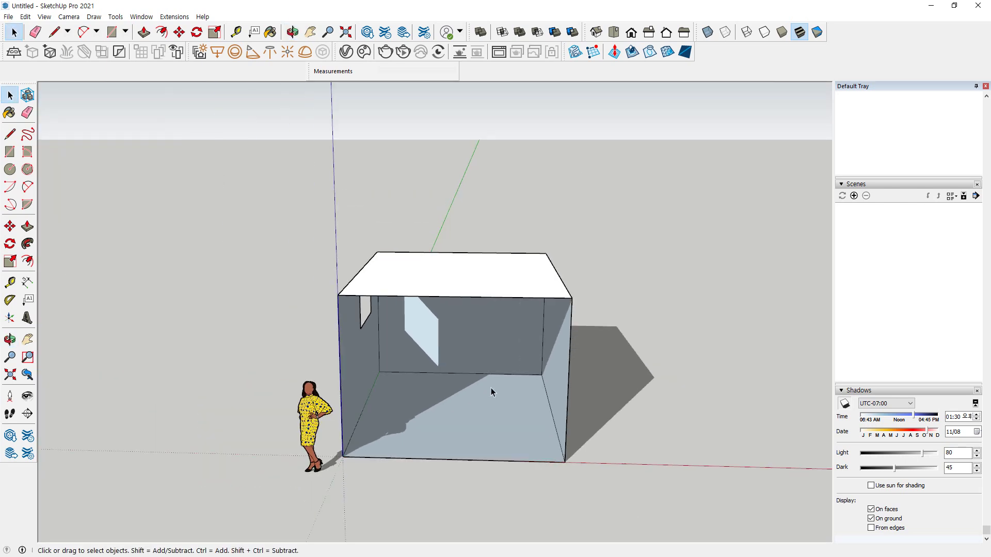
middle_drag(490, 391, 570, 399)
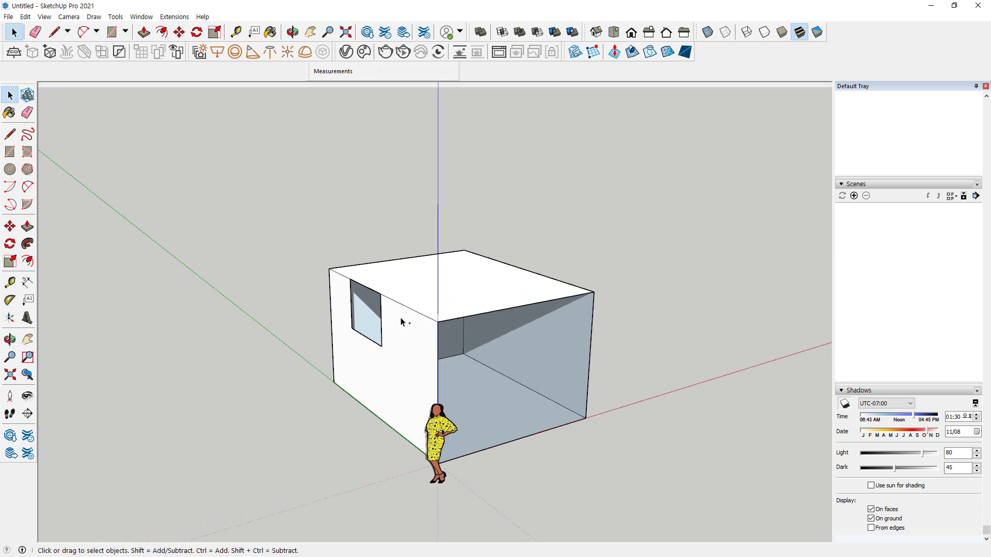
middle_drag(432, 328, 422, 312)
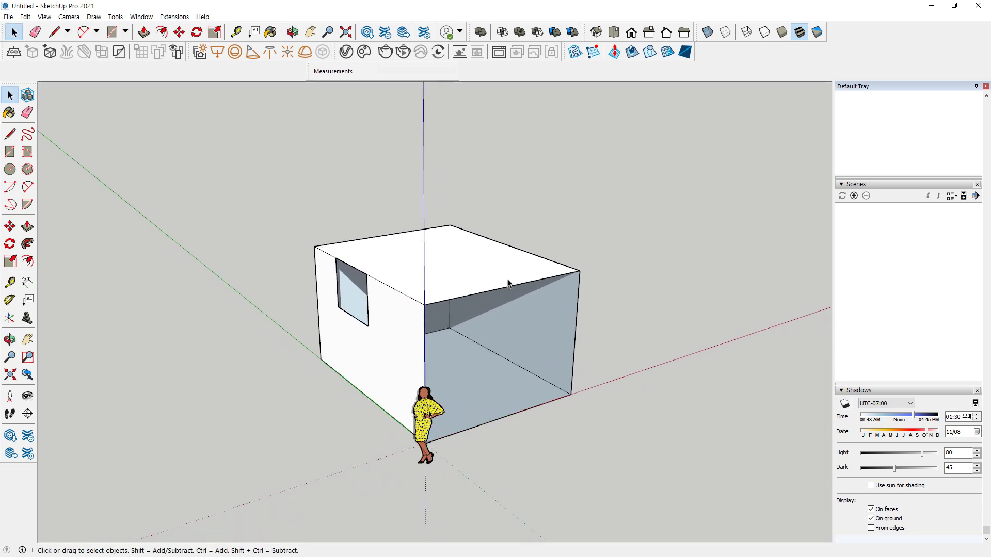
Render the box with V-Ray from the closed side, check the ground beside it for a shadow, and close the render window.
middle_drag(512, 284, 144, 301)
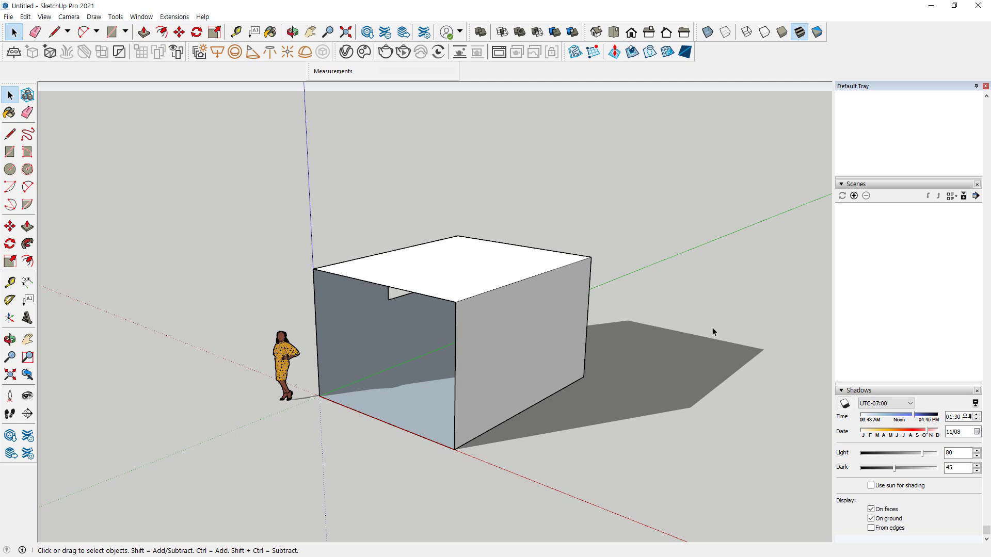
middle_drag(601, 322, 586, 348)
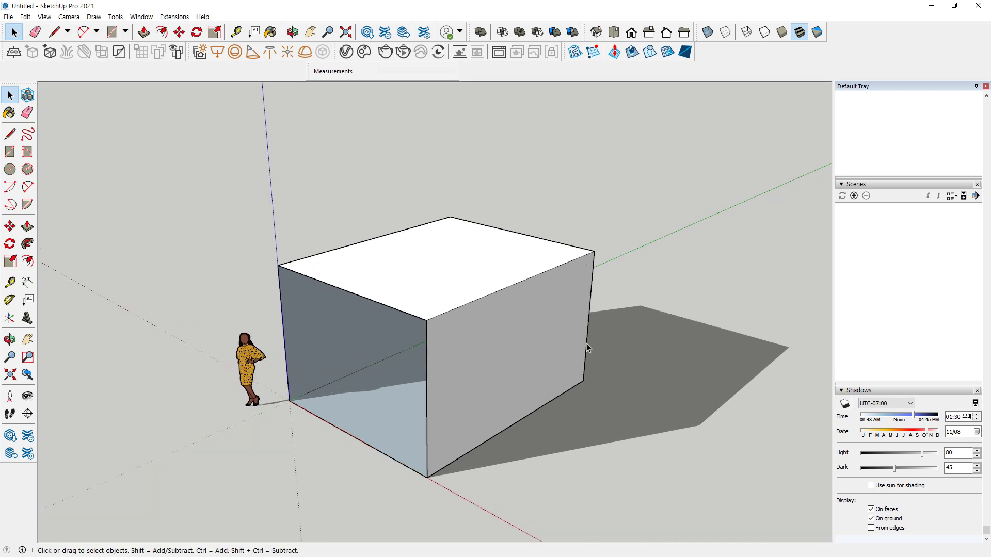
click(384, 52)
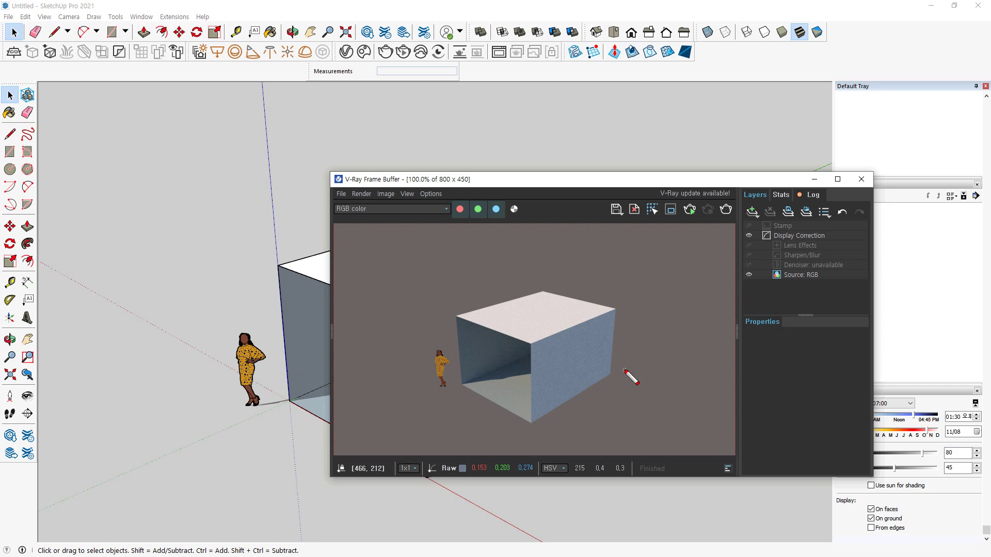
mouse_move(618, 352)
mouse_down()
mouse_move(648, 362)
mouse_move(600, 408)
mouse_move(555, 405)
mouse_up()
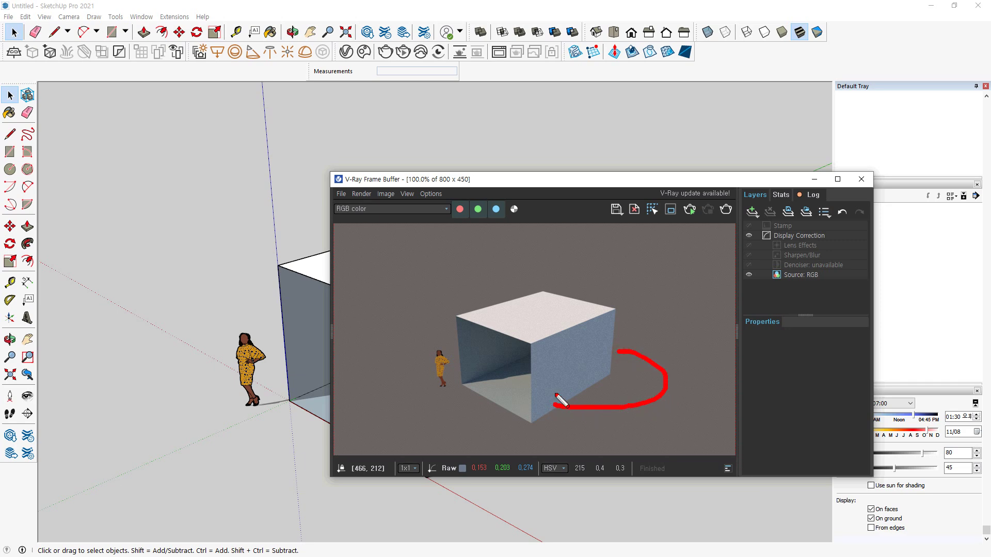
key(Escape)
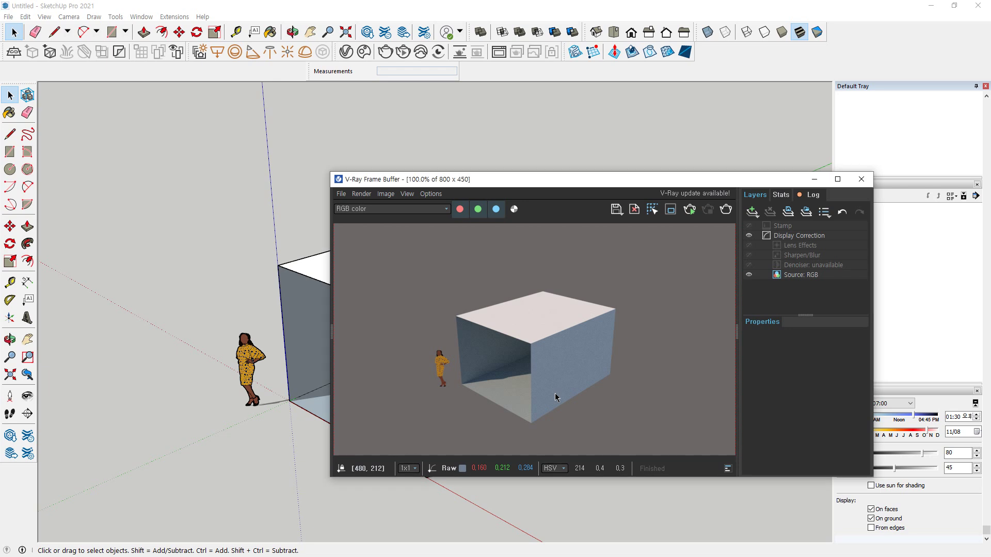
click(861, 179)
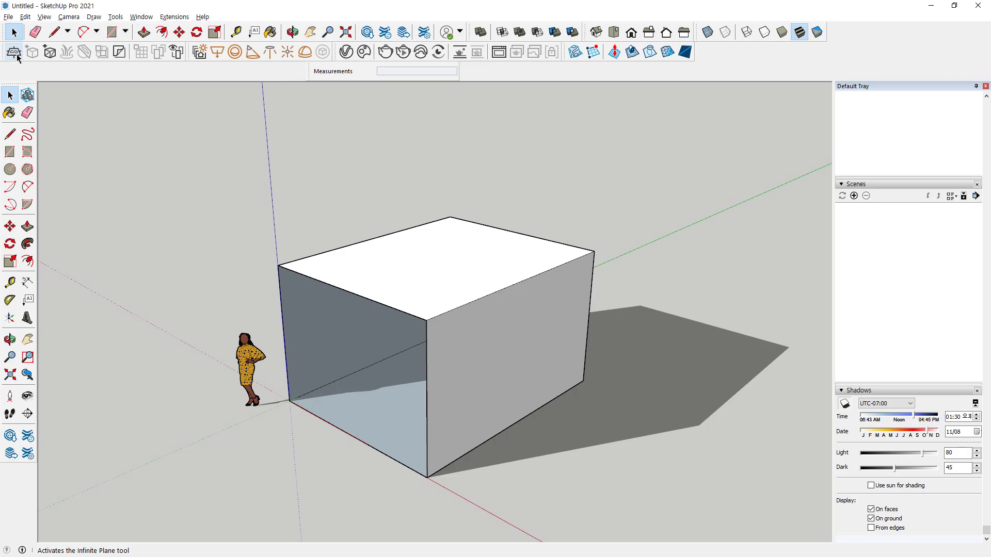
Place a V-Ray Infinite Plane at the box's bottom corner on the origin and render the scene.
click(16, 55)
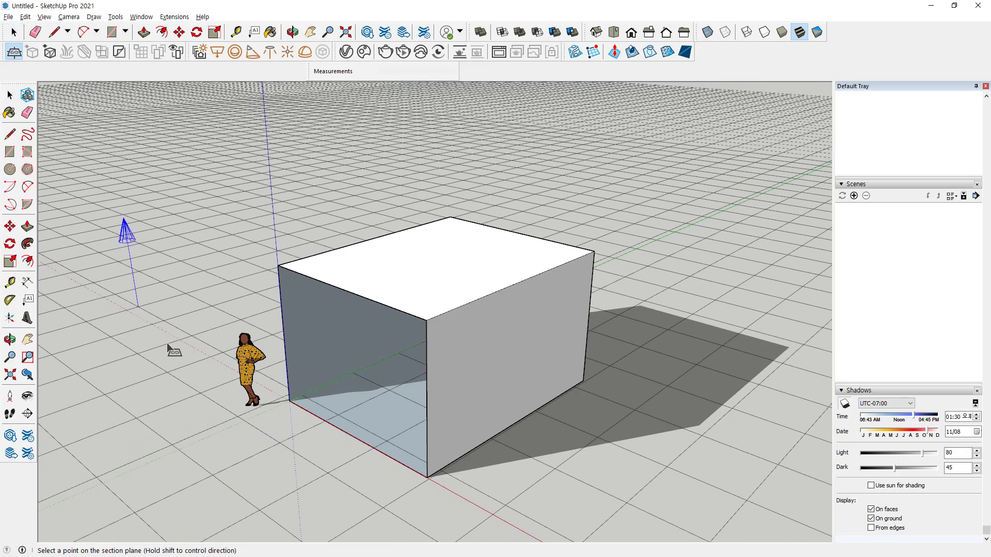
click(289, 401)
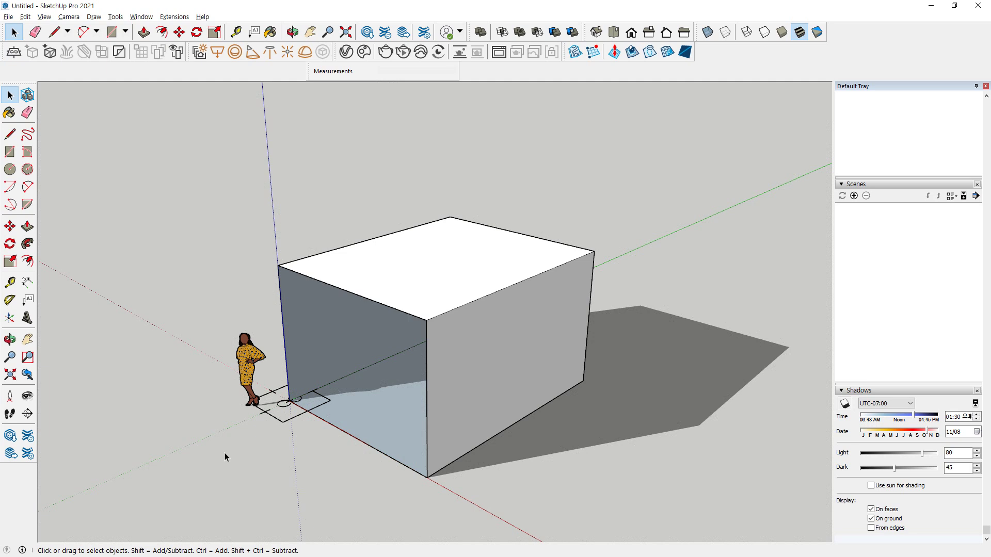
middle_drag(259, 408, 303, 369)
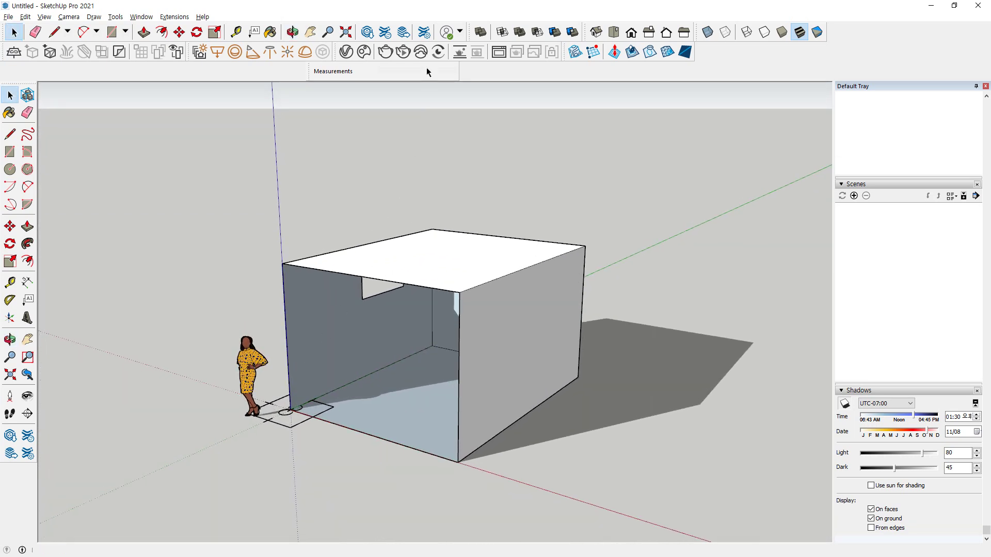
click(385, 52)
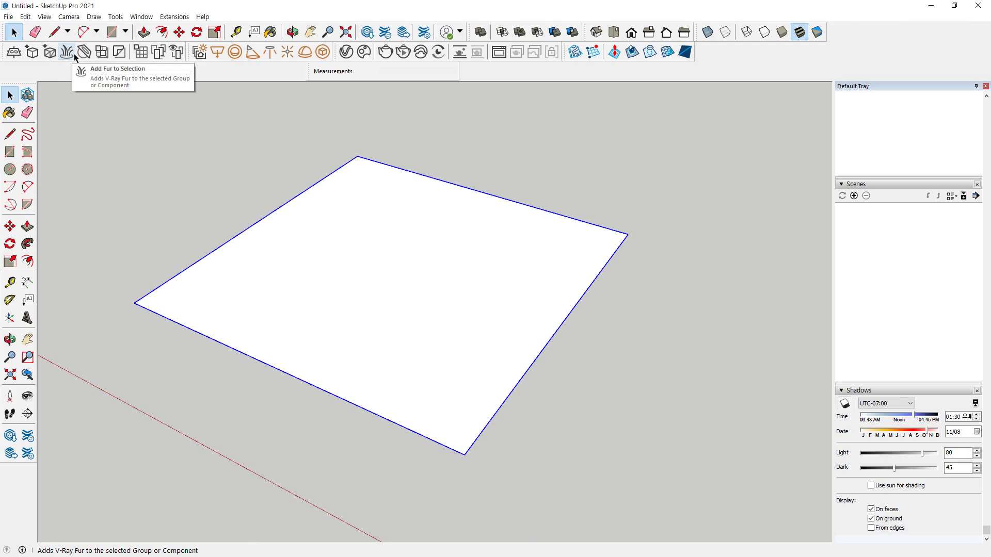
Add V-Ray Fur to the selected flat rectangular group.
mouse_move(504, 155)
mouse_down()
mouse_move(485, 193)
mouse_move(471, 196)
mouse_move(489, 192)
mouse_up()
key(Escape)
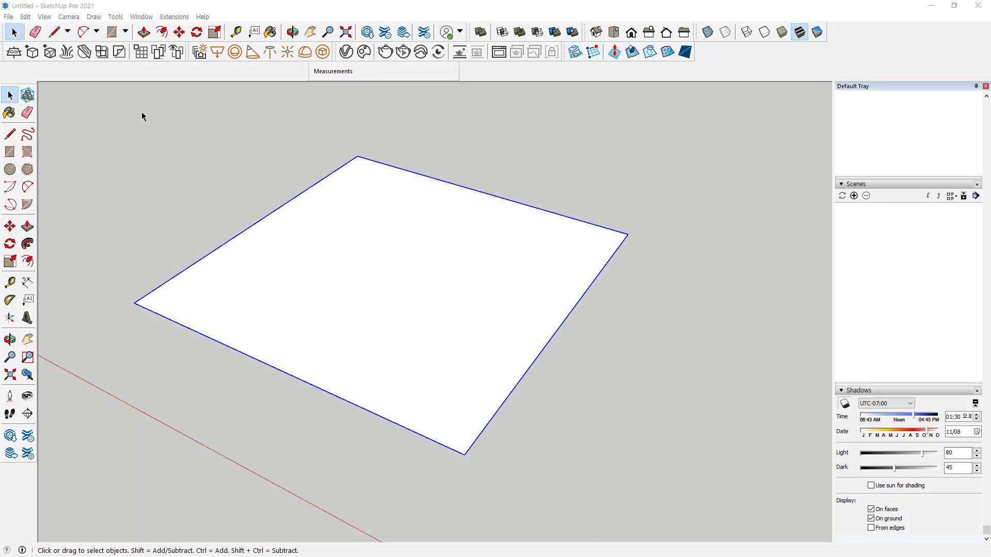
click(67, 53)
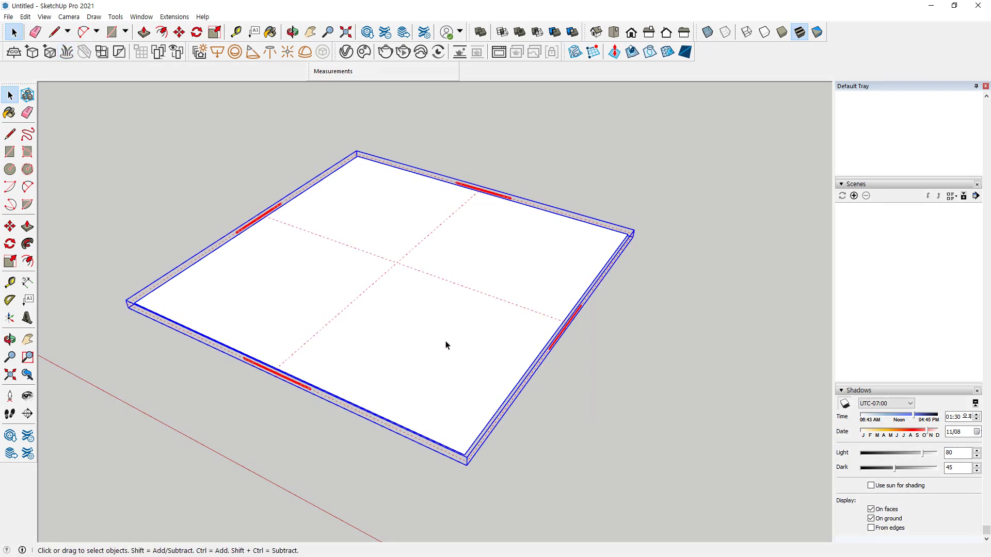
Render the fur-covered plane with V-Ray, inspect the strands up close in an enlarged render window, and close it.
middle_drag(447, 343, 411, 388)
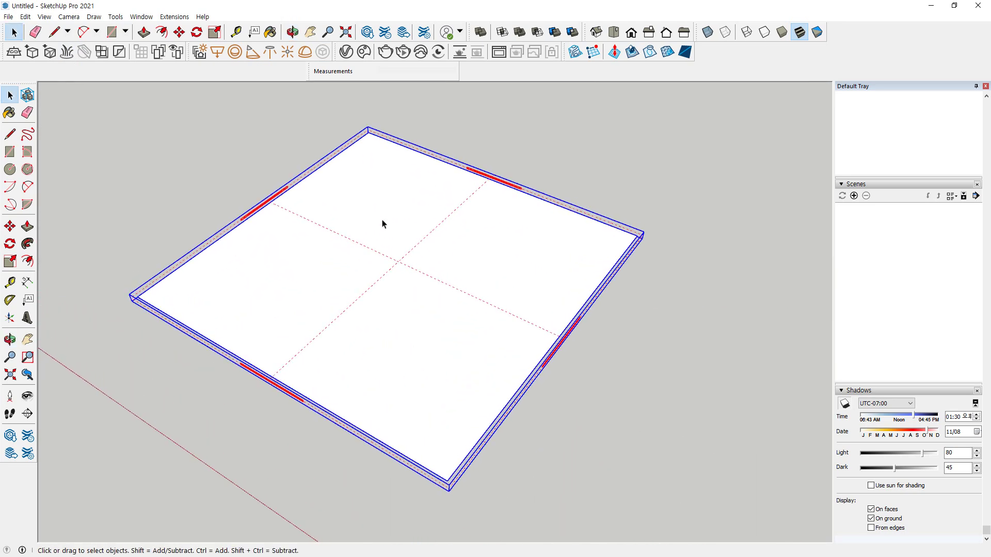
click(389, 52)
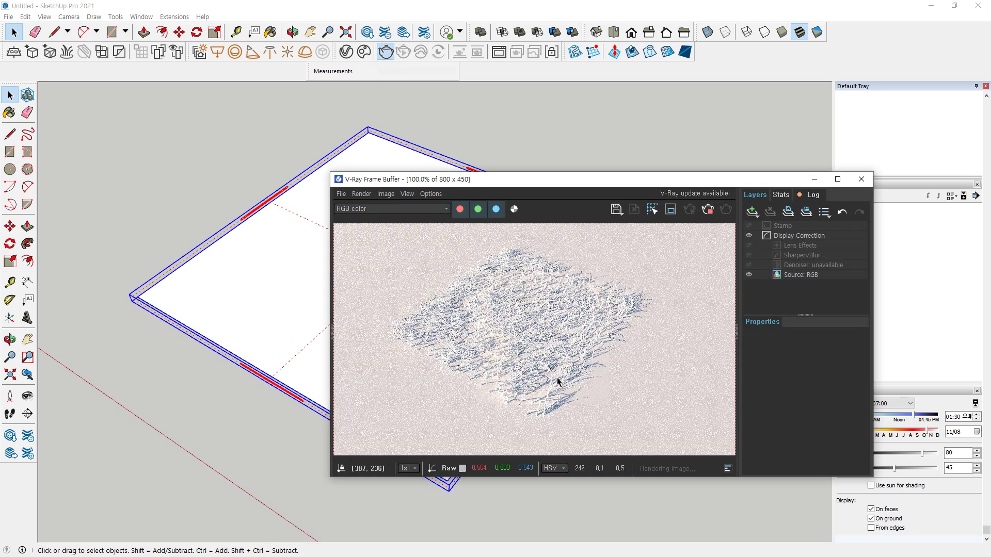
drag(819, 481, 819, 531)
scroll(579, 394, up, 2)
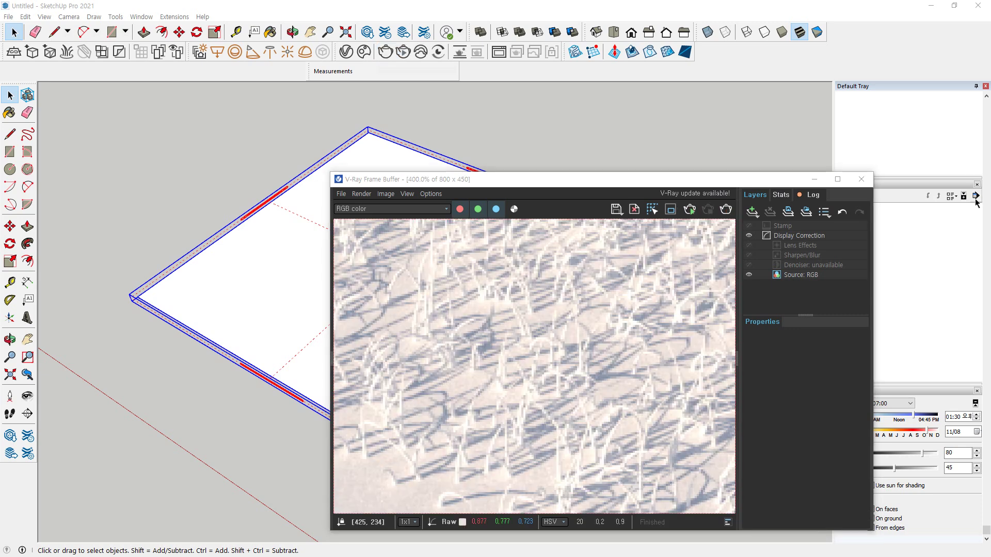
scroll(679, 301, down, 2)
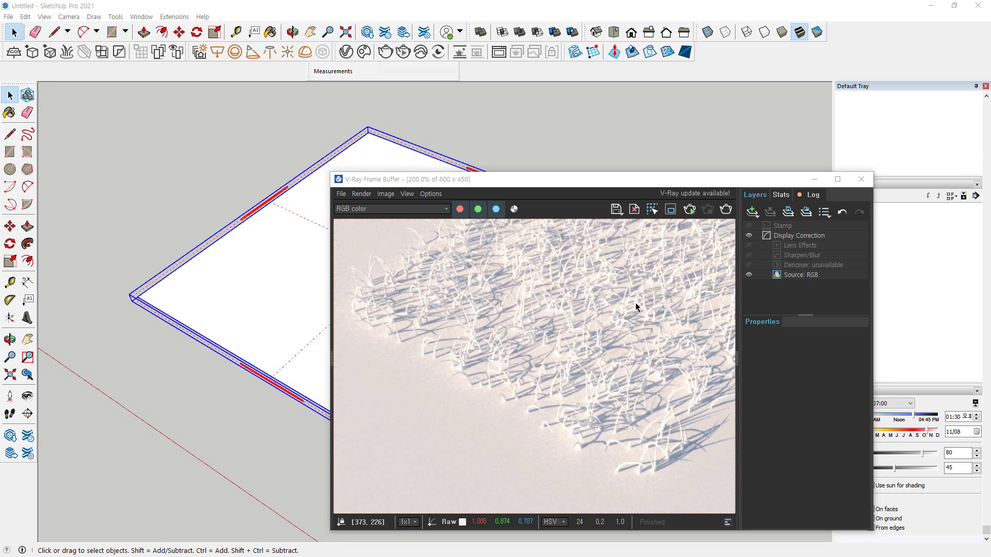
click(861, 179)
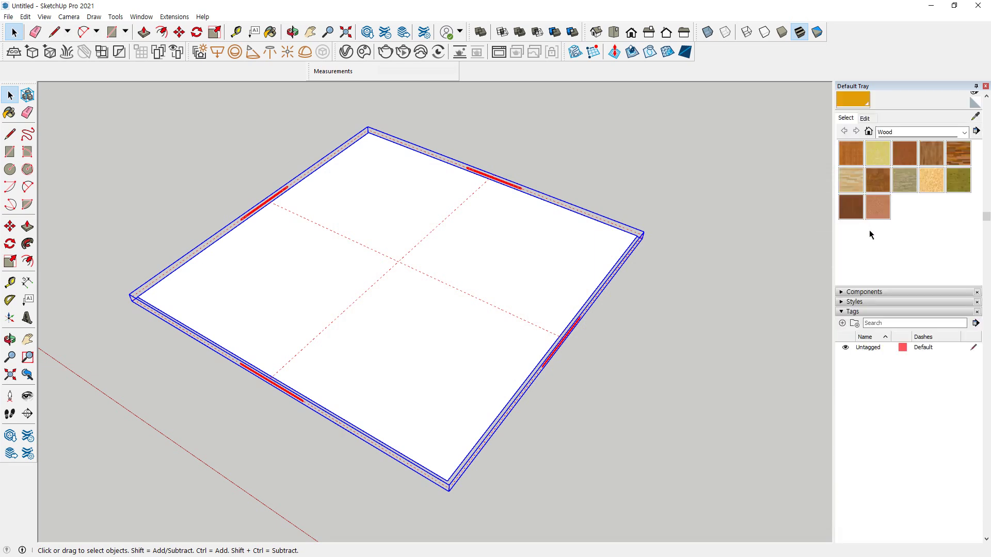
Apply the Grass Dark Green material from the Landscaping, Fencing and Vegetation collection to the fur-covered plane.
click(898, 264)
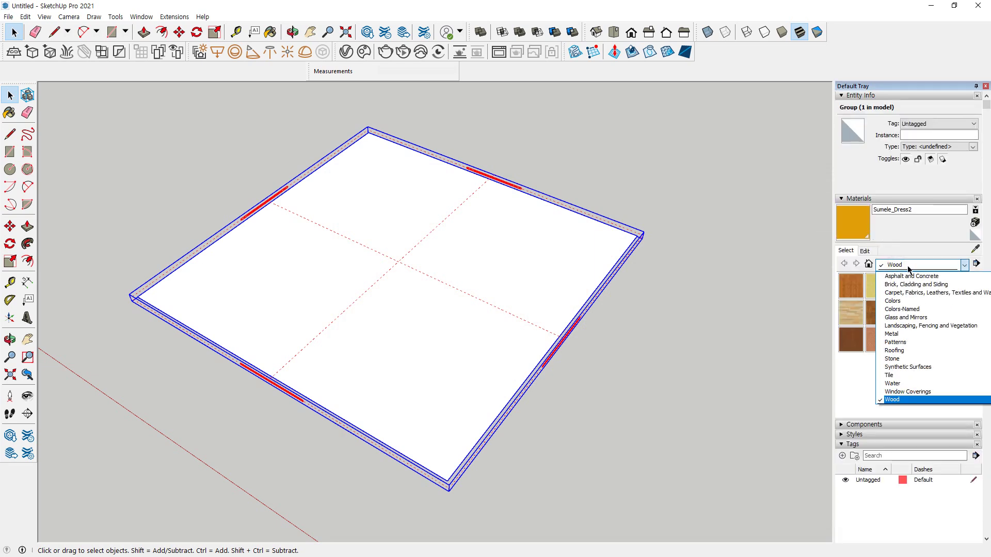
click(906, 326)
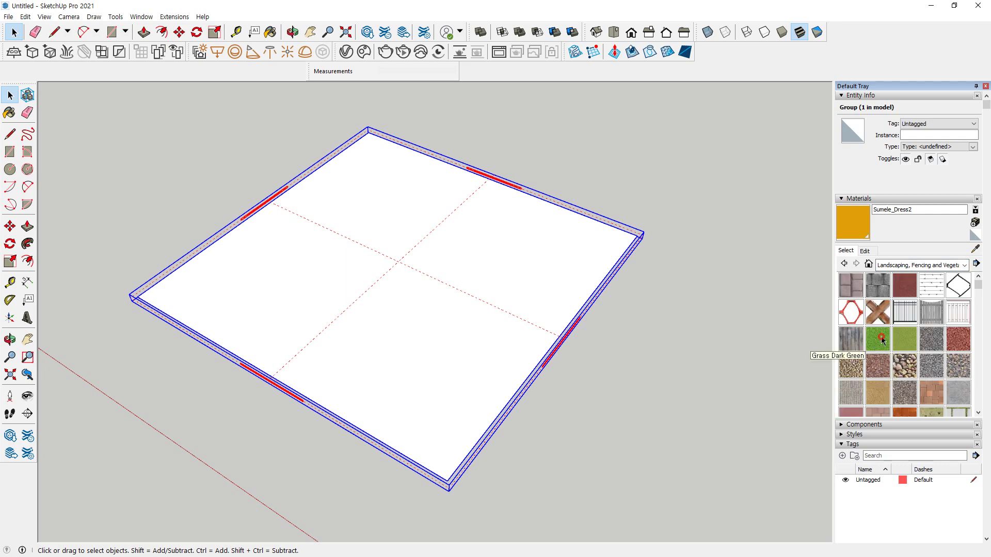
click(874, 340)
click(373, 331)
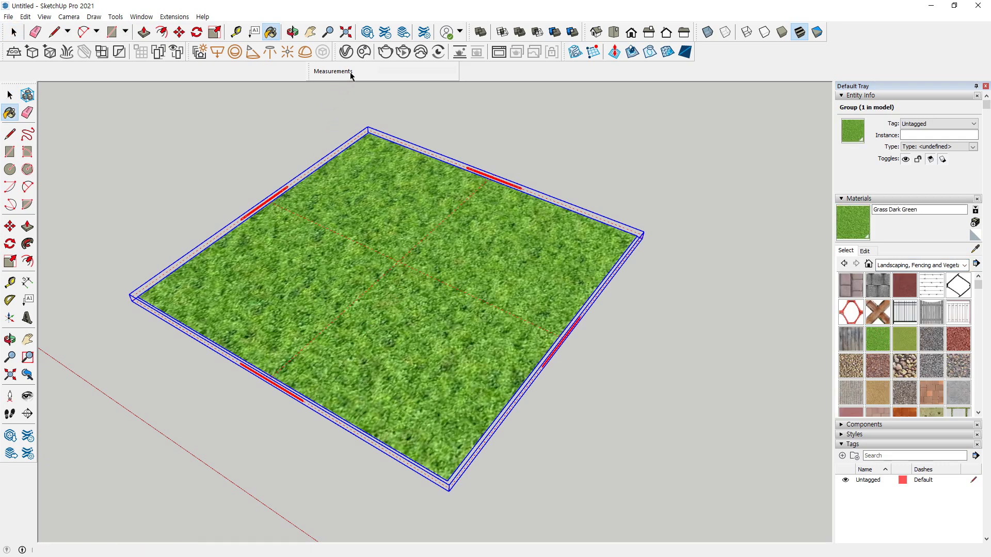
Render the grass-textured plane with V-Ray and inspect the blades up close along its corner.
click(385, 51)
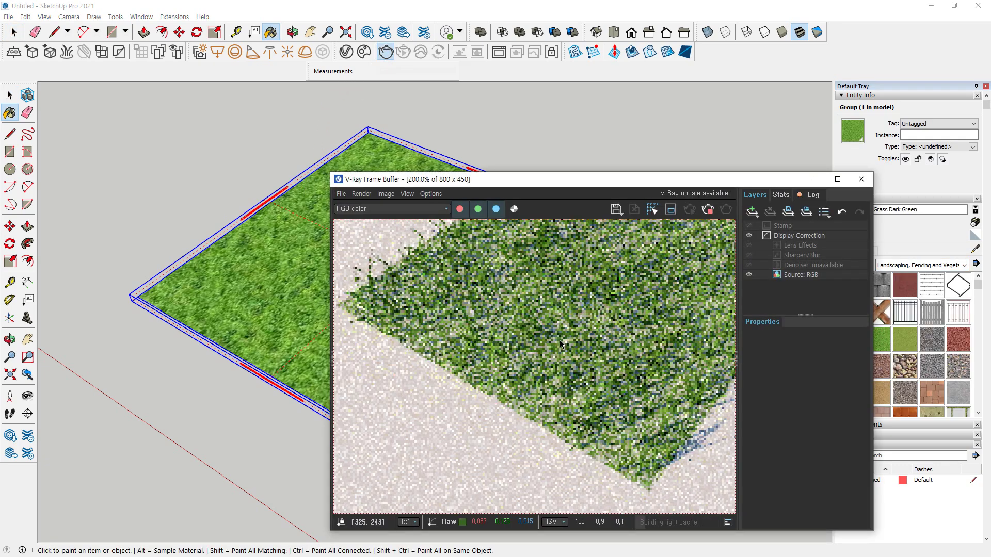
scroll(481, 356, up, 1)
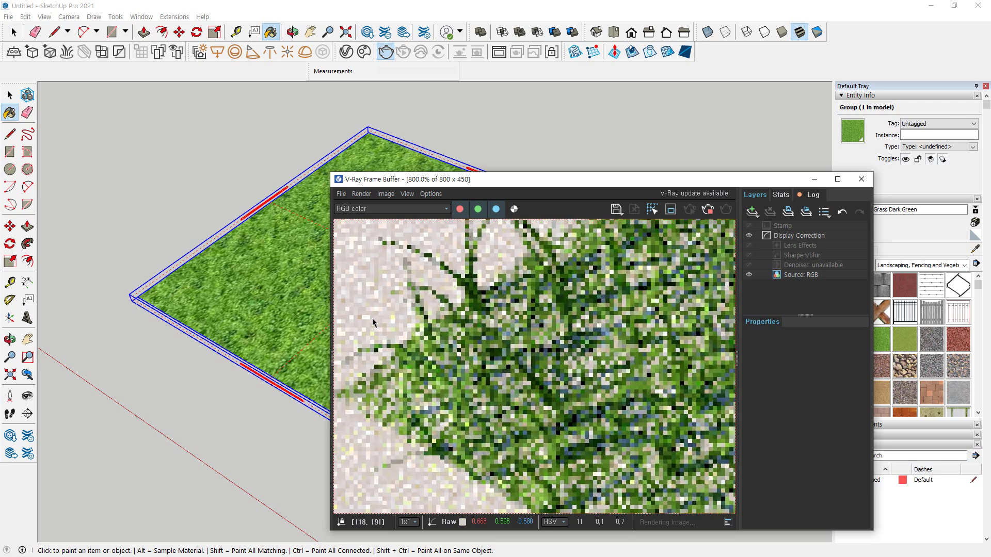
scroll(373, 322, up, 1)
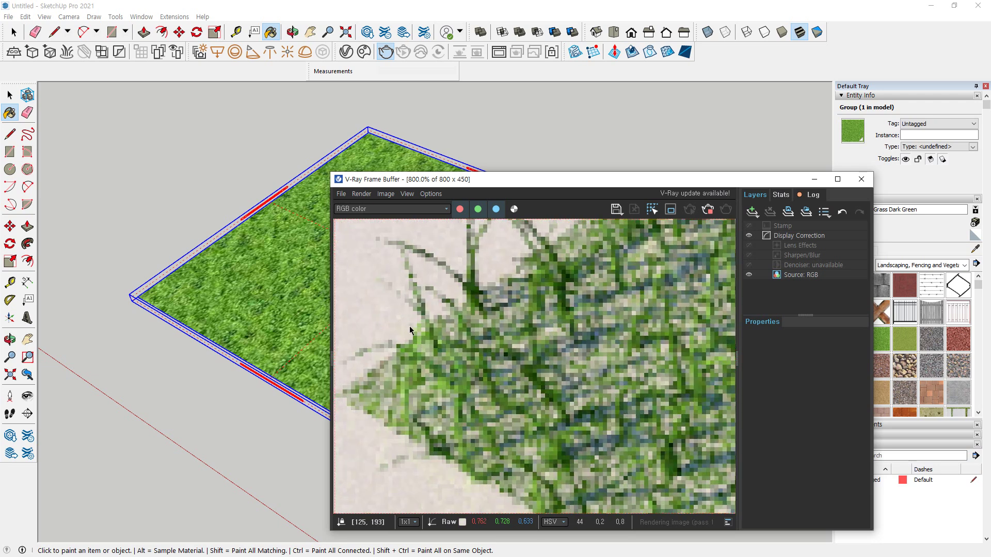
middle_drag(402, 317, 441, 327)
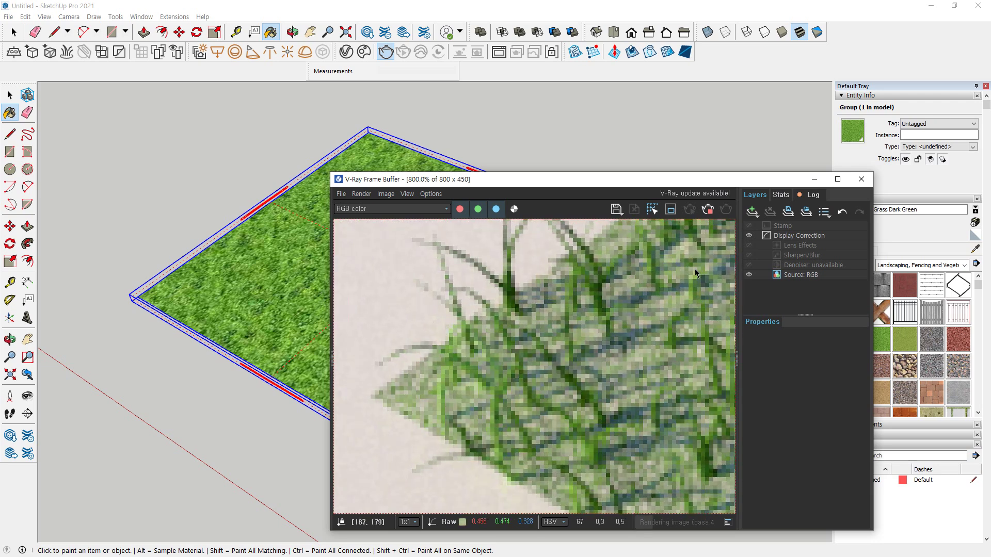
scroll(624, 416, down, 3)
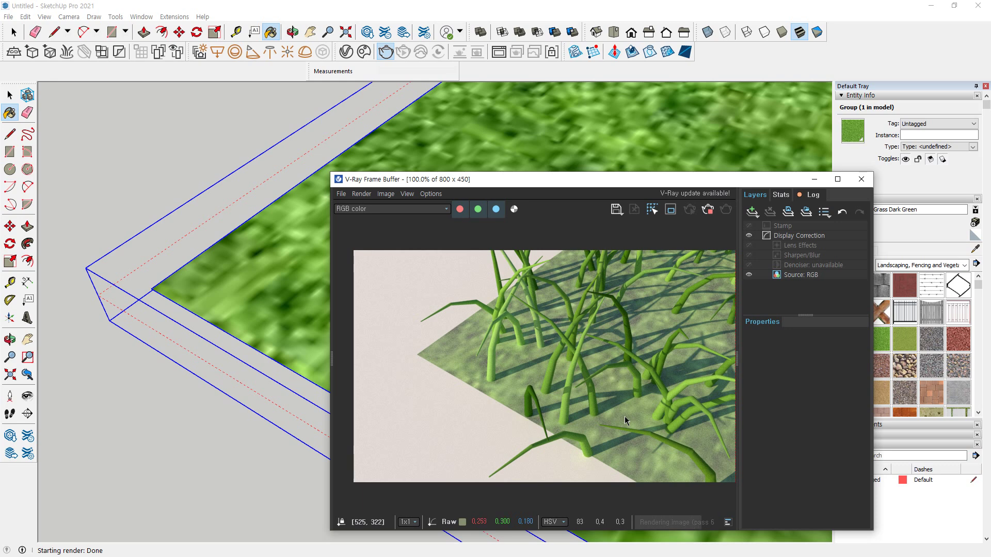
Open the Fur geometry's parameters in the V-Ray Asset Editor and enlarge the editor window to show more settings.
click(345, 51)
drag(595, 189, 241, 87)
click(184, 279)
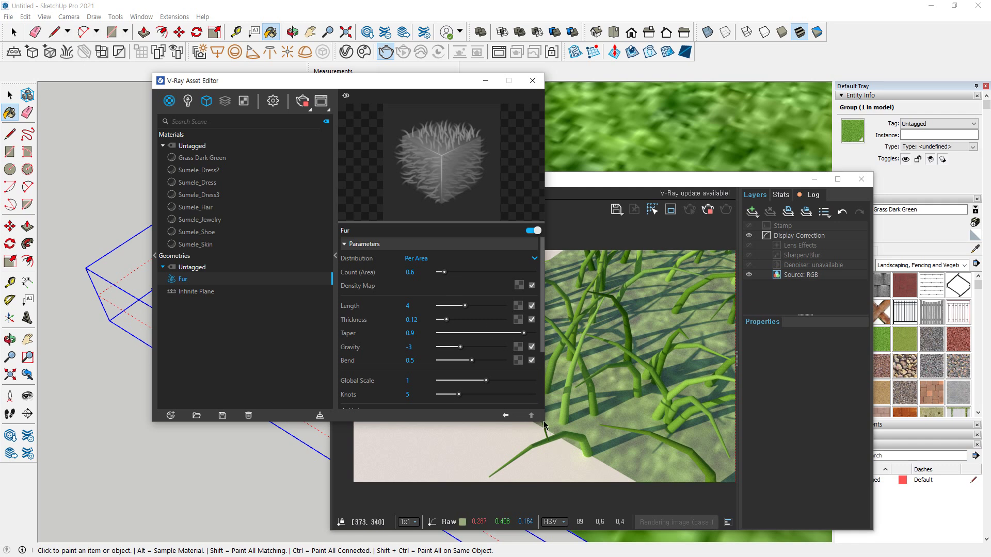
drag(544, 423, 544, 483)
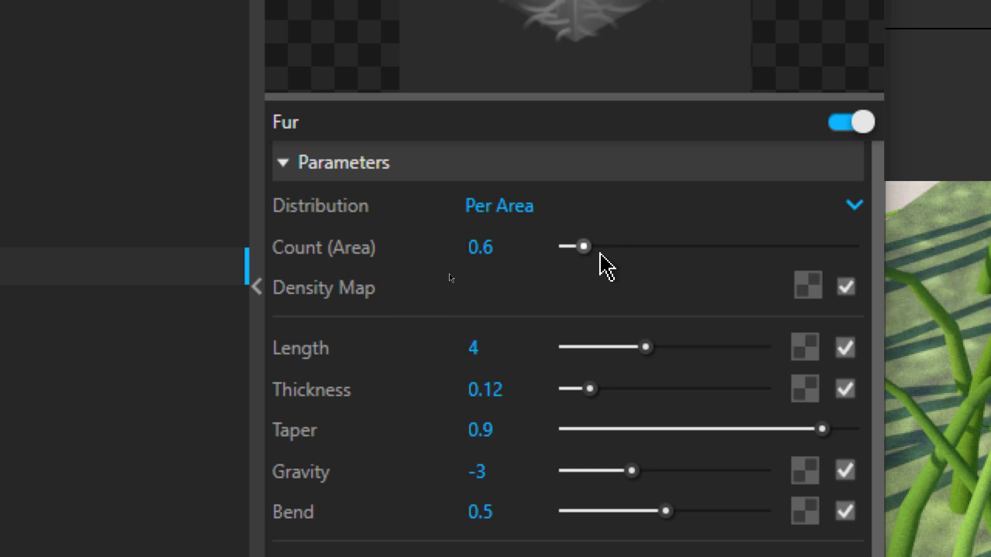
Set the fur's Count (Area) to 1.8 and render the scene again.
drag(523, 249, 400, 250)
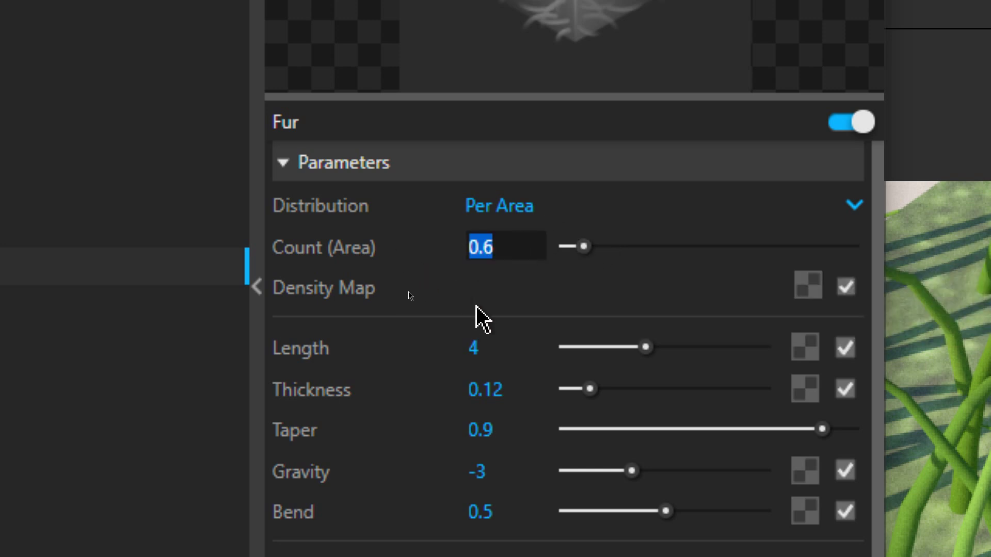
text(1.8)
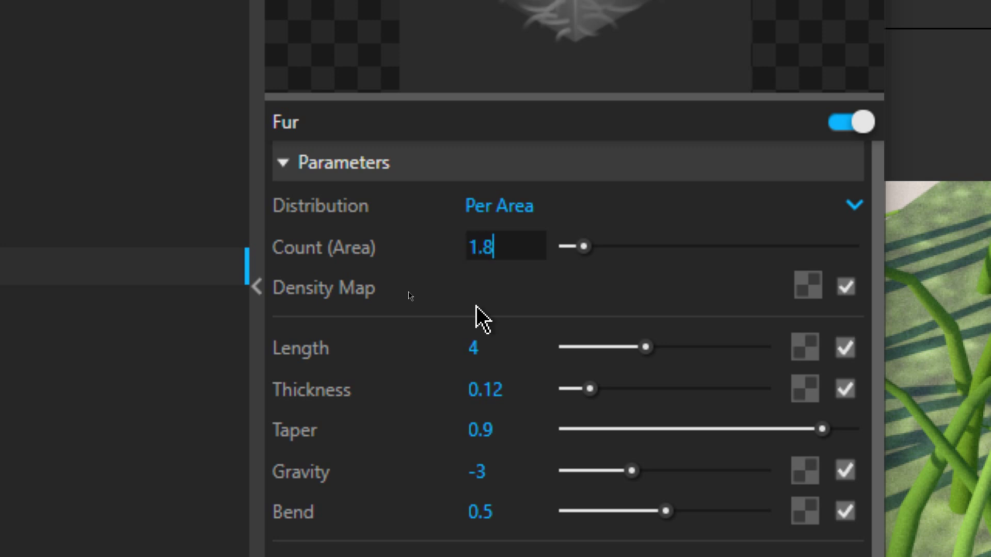
key(Return)
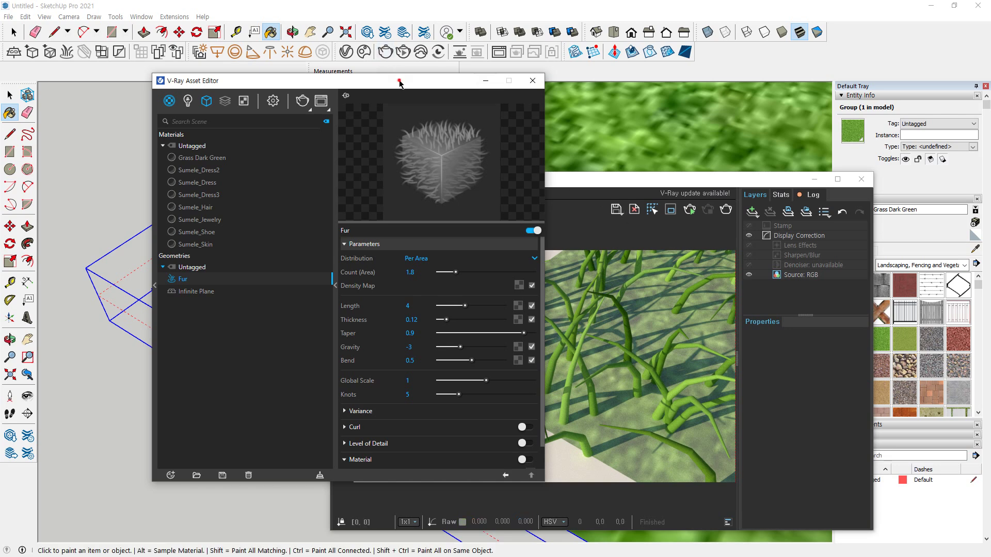
drag(401, 81, 0, 119)
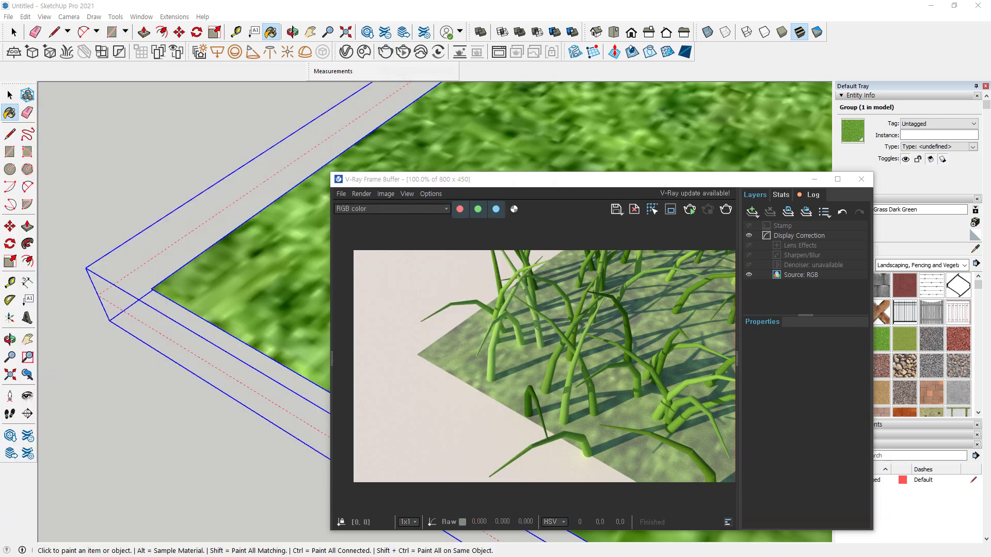
click(725, 209)
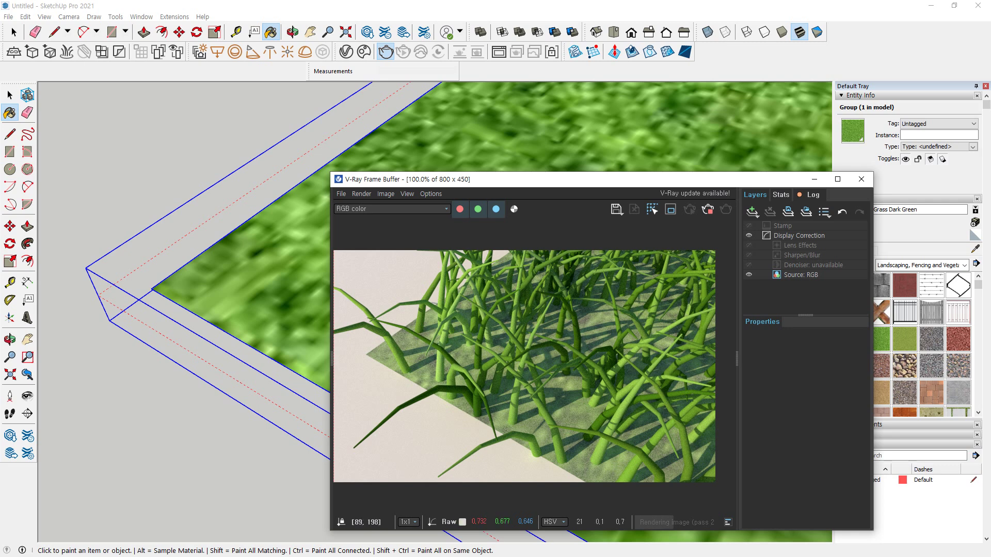
Set the fur's Count (Area) back to 0.6 and its Length to 8, and re-render.
drag(0, 135, 290, 97)
click(264, 322)
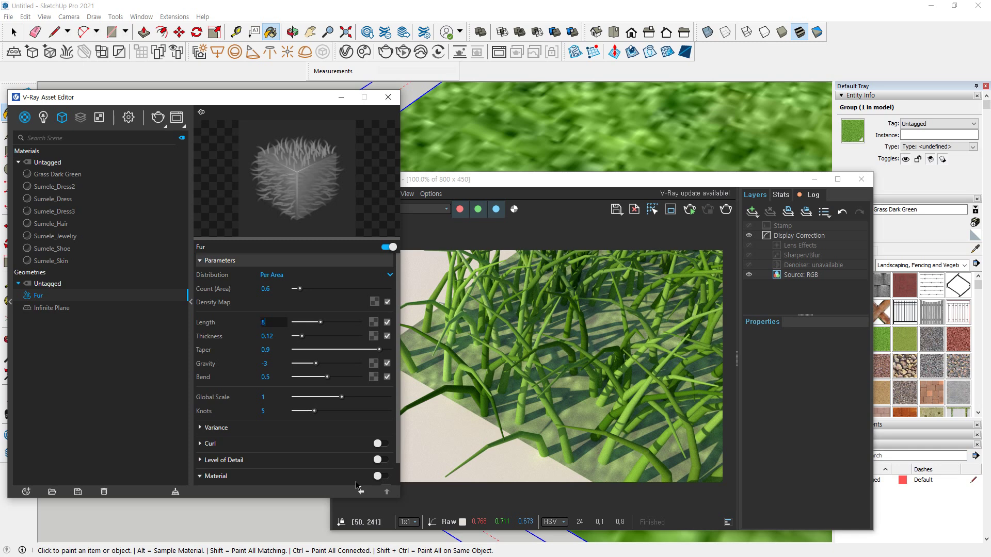
key(Return)
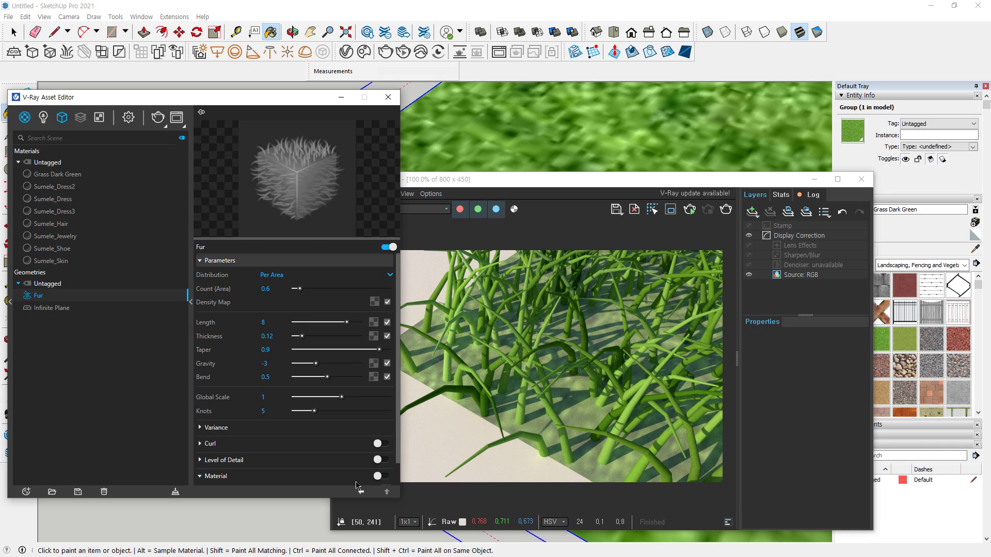
click(725, 209)
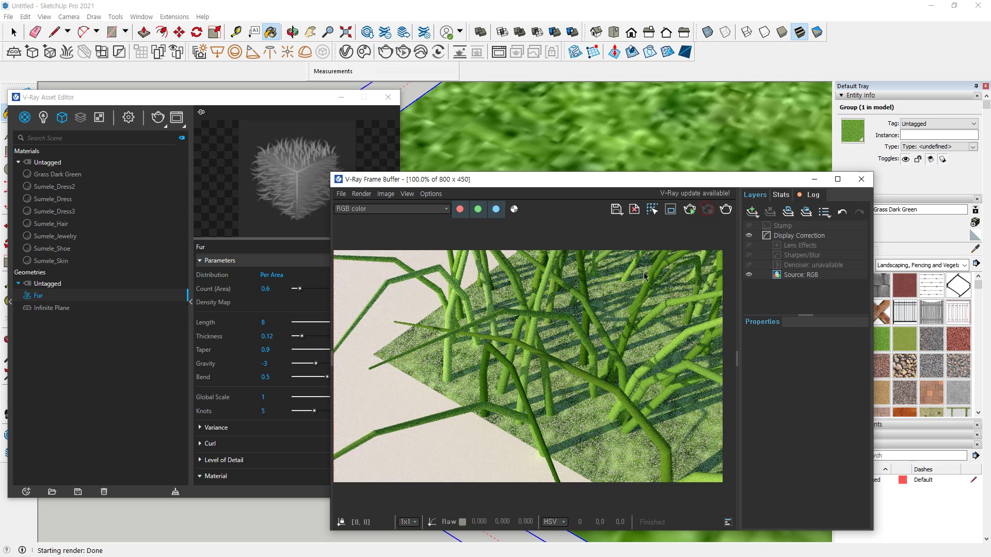
Set the fur's Length back to 4 and its Thickness to 0.24, and re-render.
click(273, 325)
text(4)
key(Return)
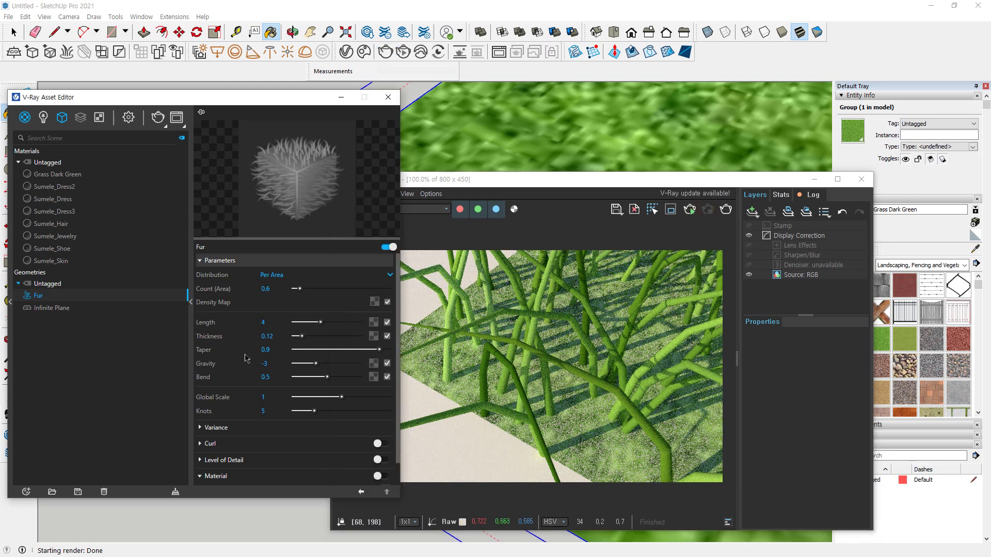
click(280, 338)
text(0)
key(Return)
click(726, 212)
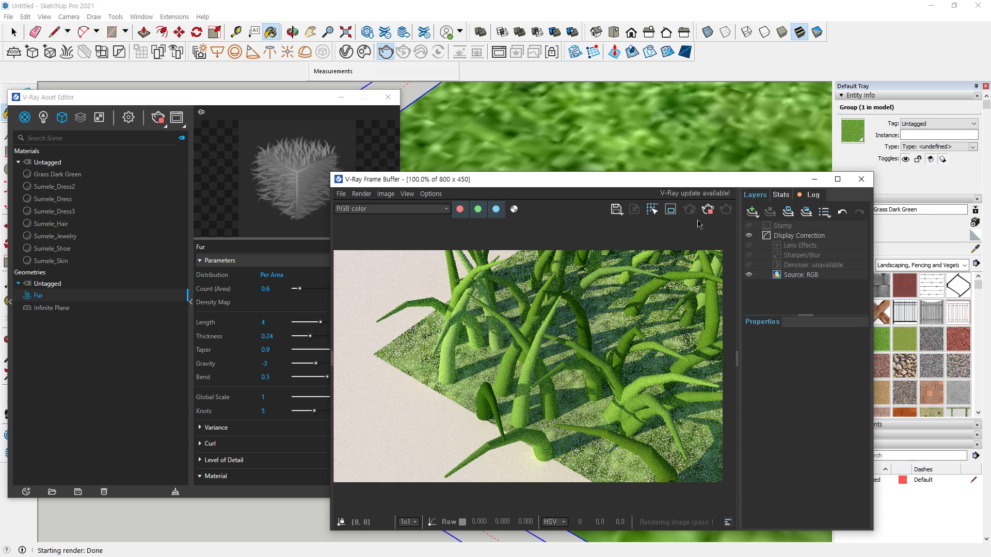
Set the fur's Thickness back to 0.12 and its Taper to 0.4, and re-render to inspect the blade tips up close.
double_click(265, 336)
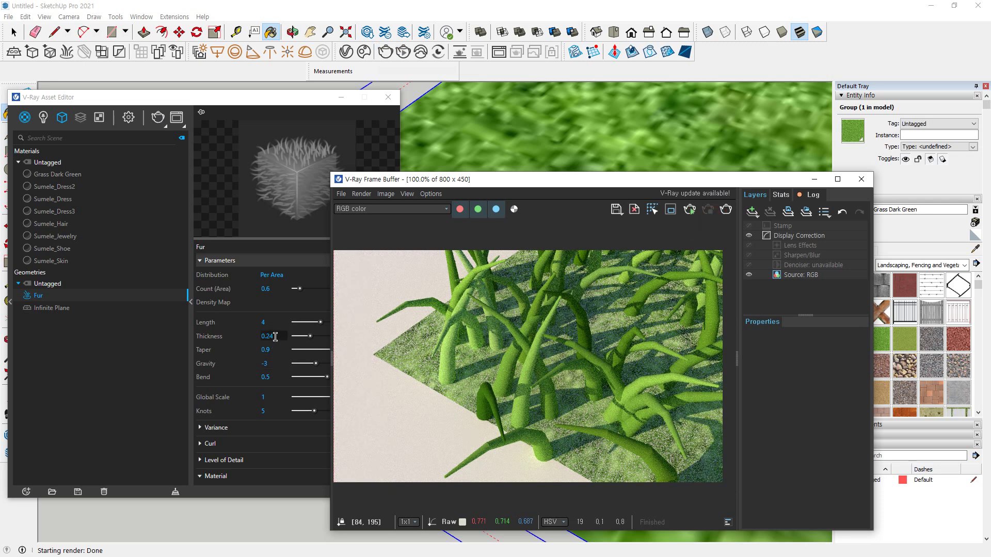
text(0.12)
key(Return)
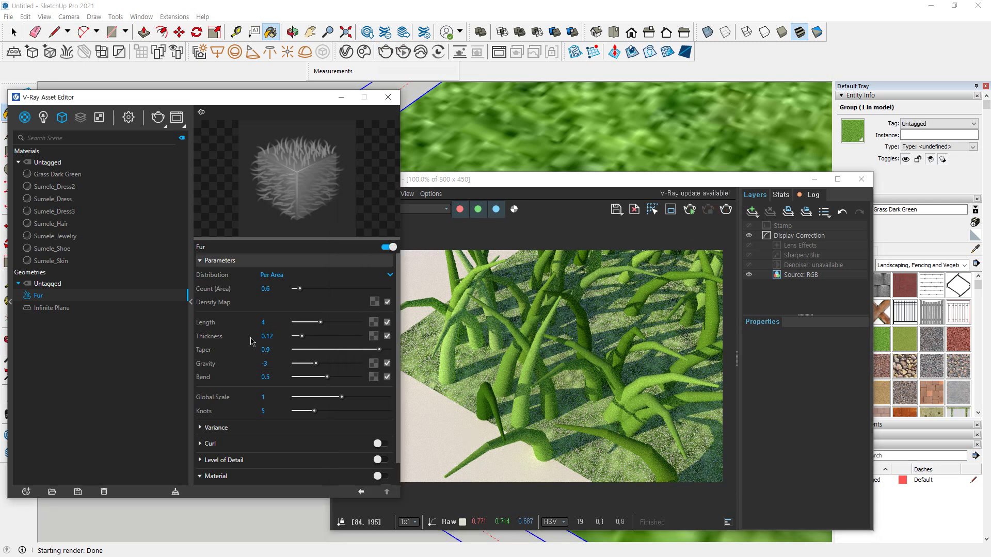
double_click(272, 351)
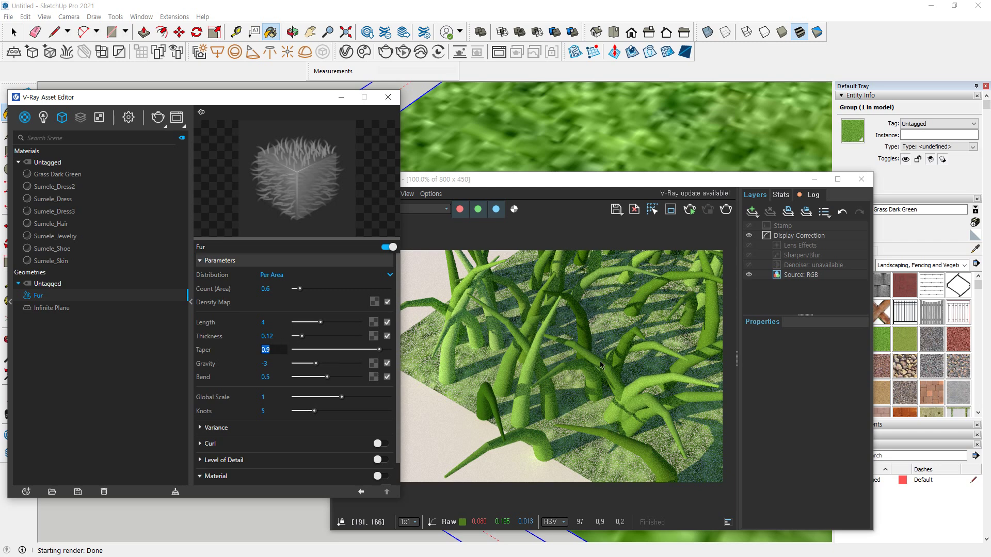
mouse_move(665, 487)
mouse_down()
mouse_move(565, 432)
mouse_move(614, 423)
mouse_move(550, 416)
mouse_up()
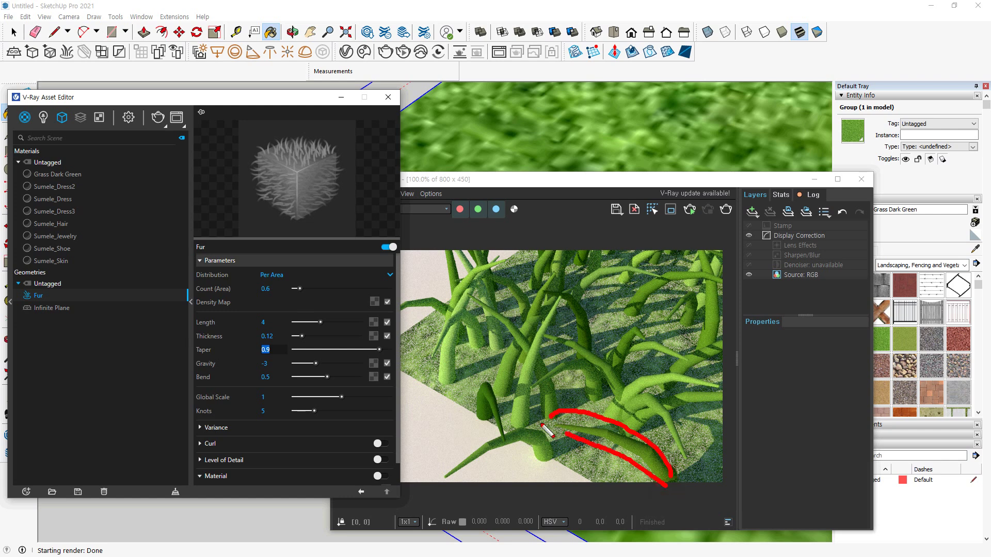
key(Escape)
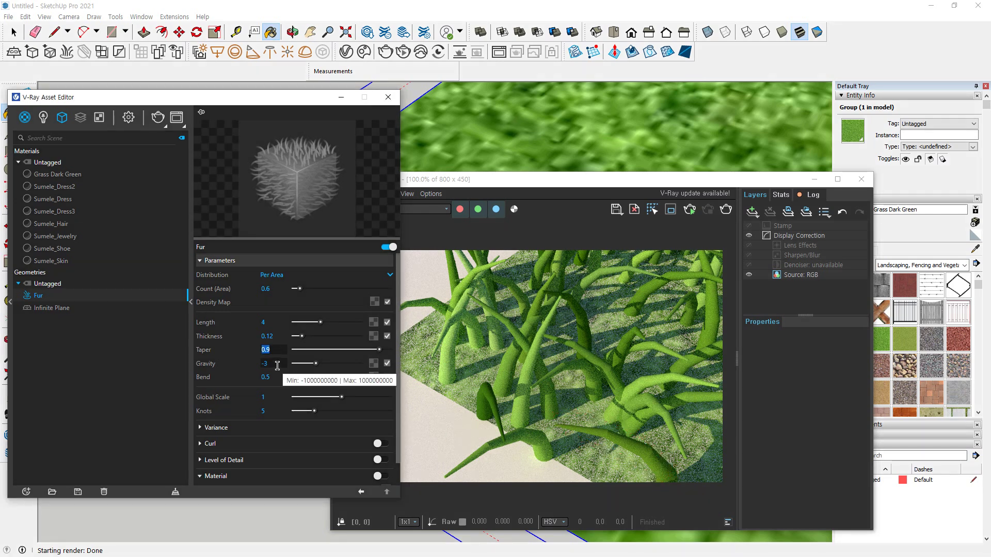
text(0.)
key(Return)
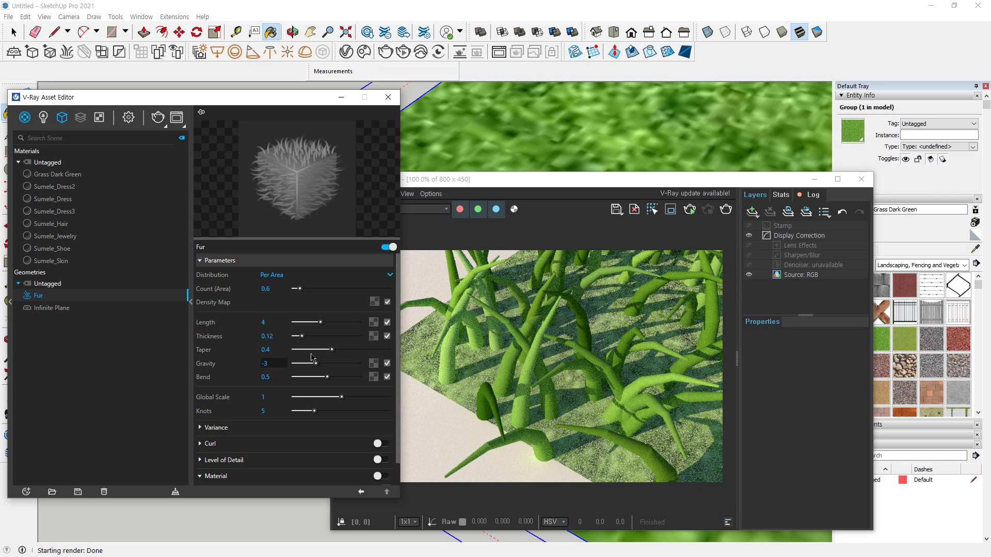
click(727, 210)
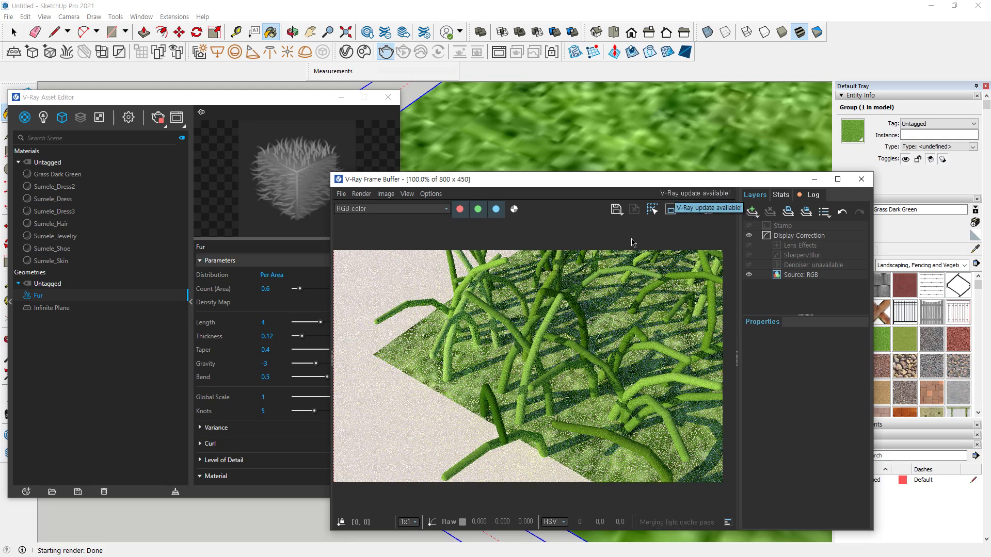
scroll(550, 423, up, 1)
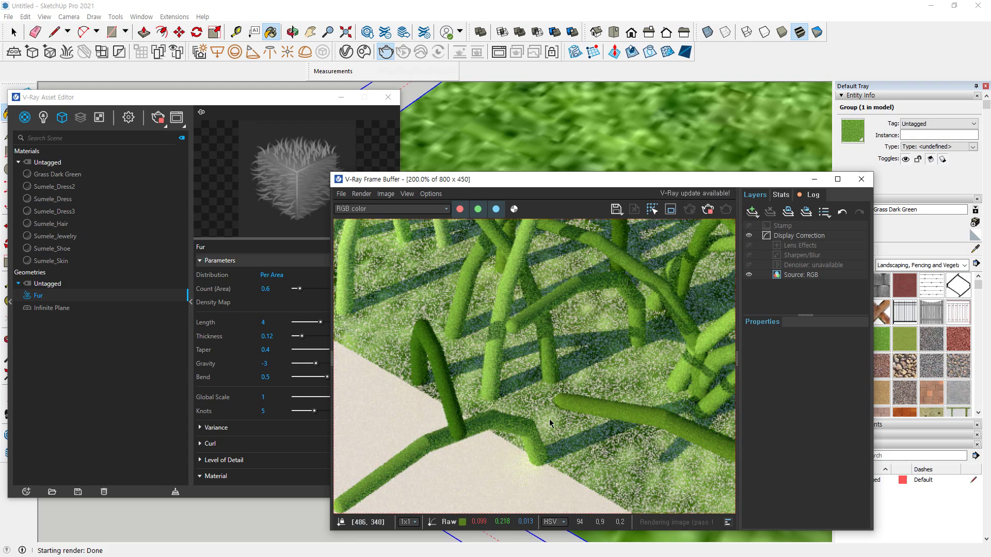
Set the fur's Taper back to 0.9 and its Gravity to 3, and re-render.
double_click(274, 349)
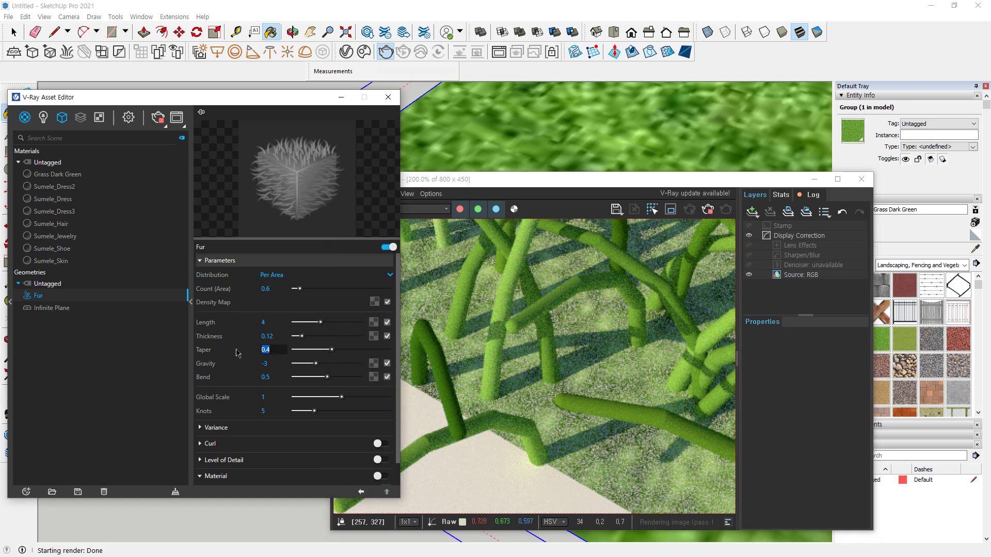
text(0.9)
key(Return)
double_click(265, 364)
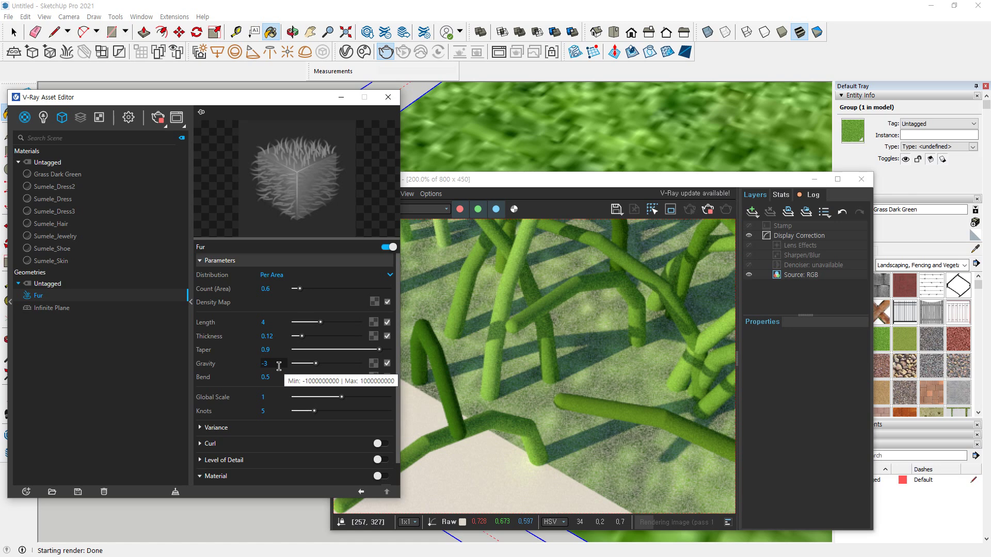
drag(279, 366, 261, 367)
text(3)
key(Return)
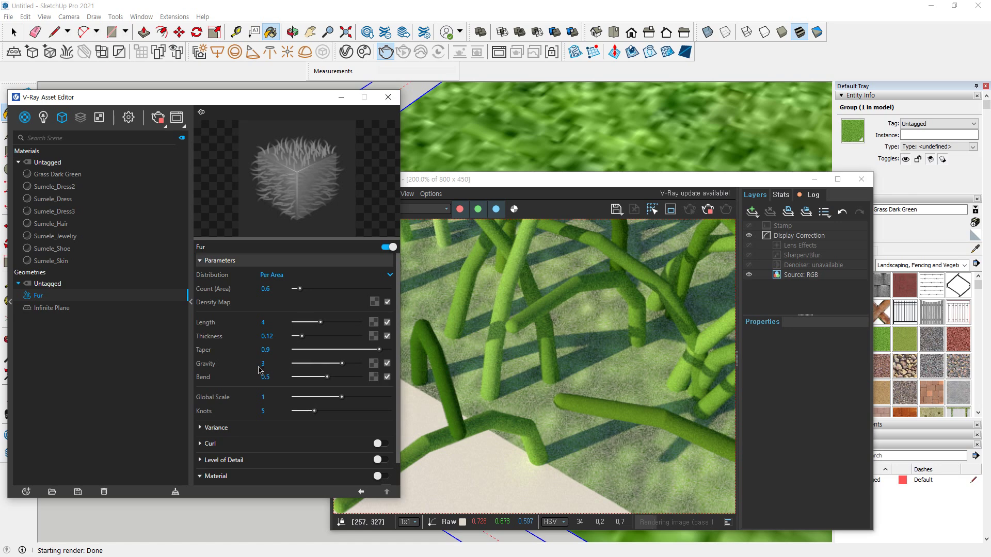
click(712, 212)
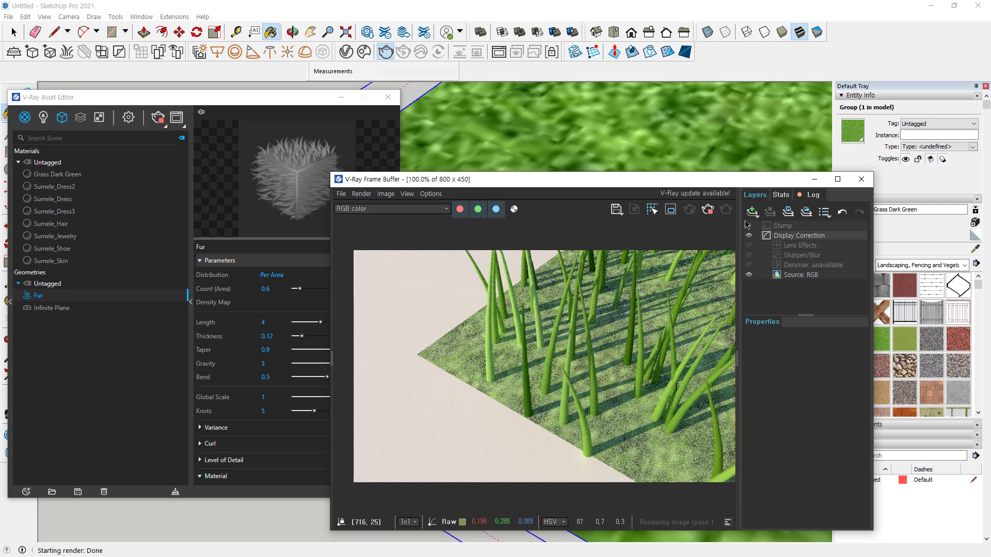
Set the fur's Gravity to -6 and render the grass again.
click(273, 362)
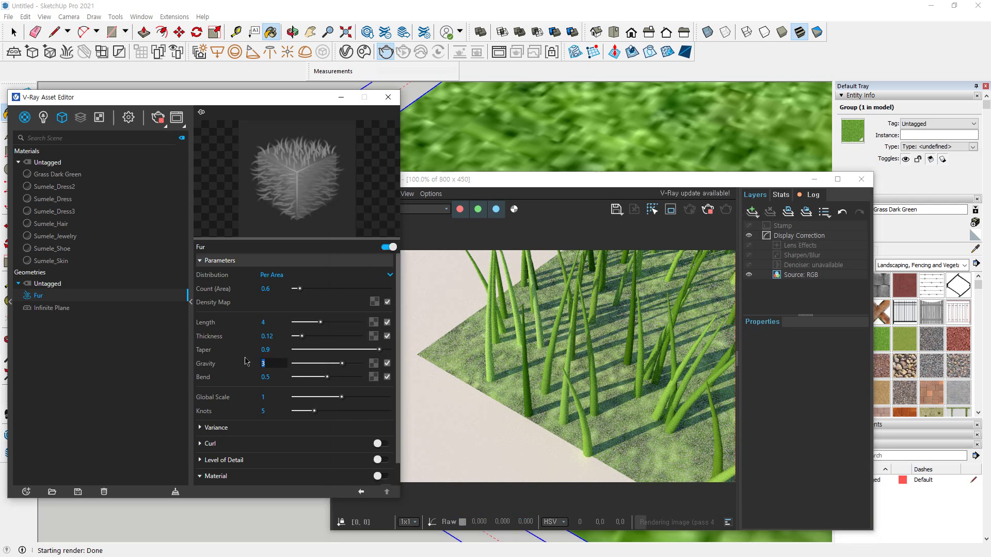
text(-6)
key(Return)
click(726, 209)
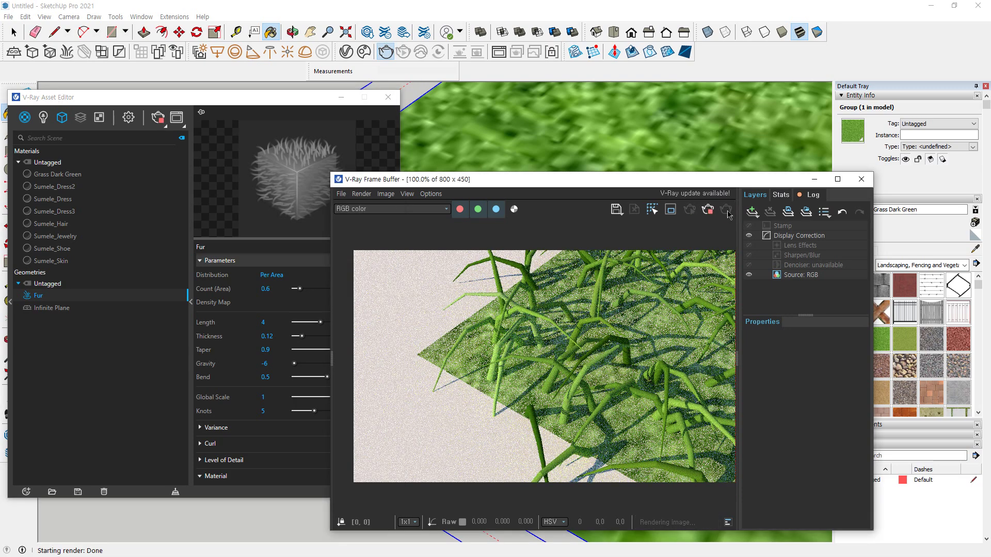
Set the fur's Gravity to -3 and its Bend to 1, and re-render.
click(266, 363)
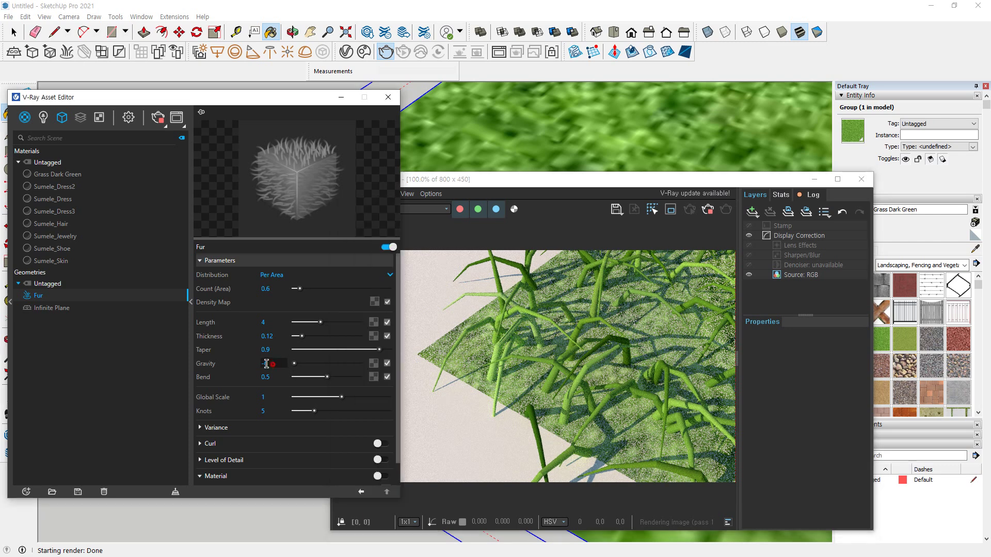
text(-3)
key(Return)
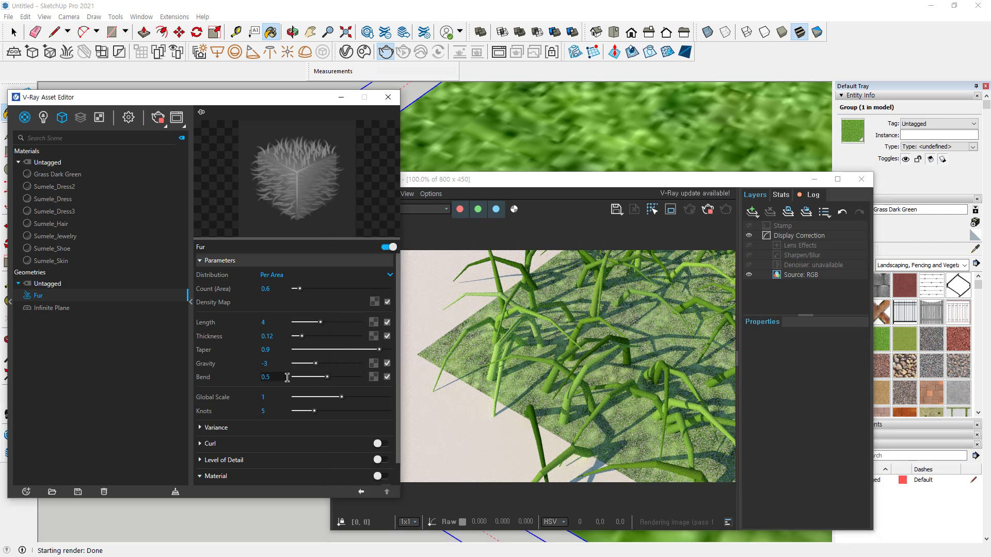
click(287, 378)
key(Return)
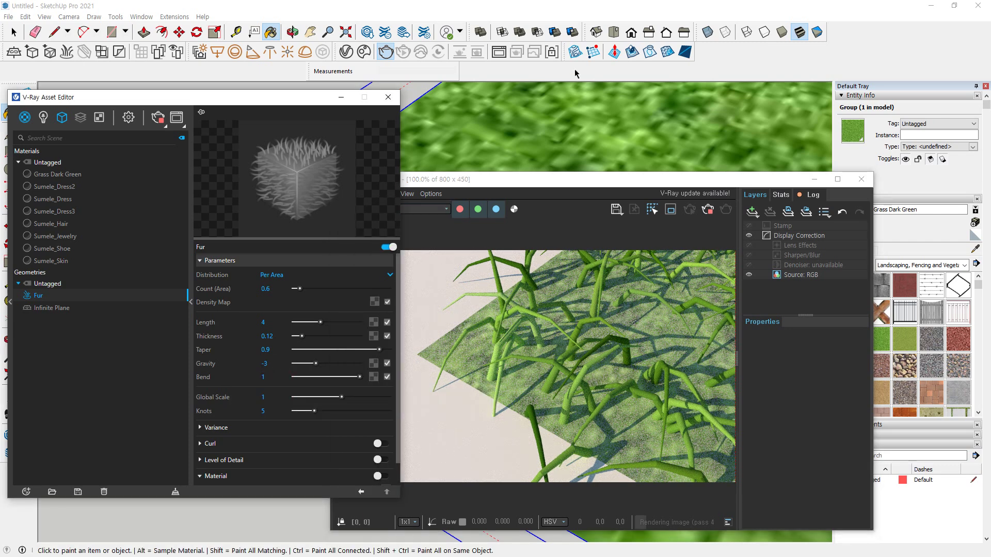
click(707, 209)
click(726, 209)
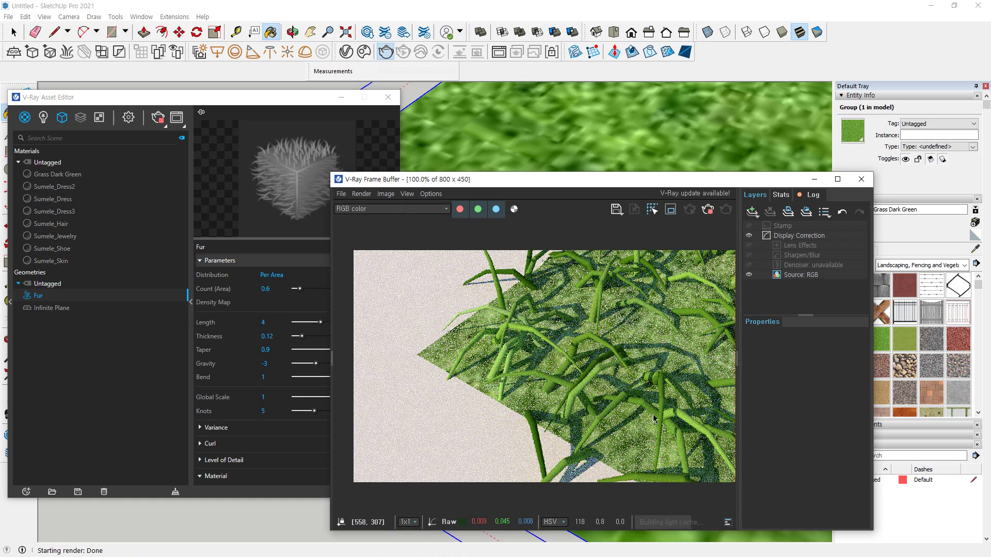
Set the fur's Bend back to 0.5 and re-render the grass.
click(273, 378)
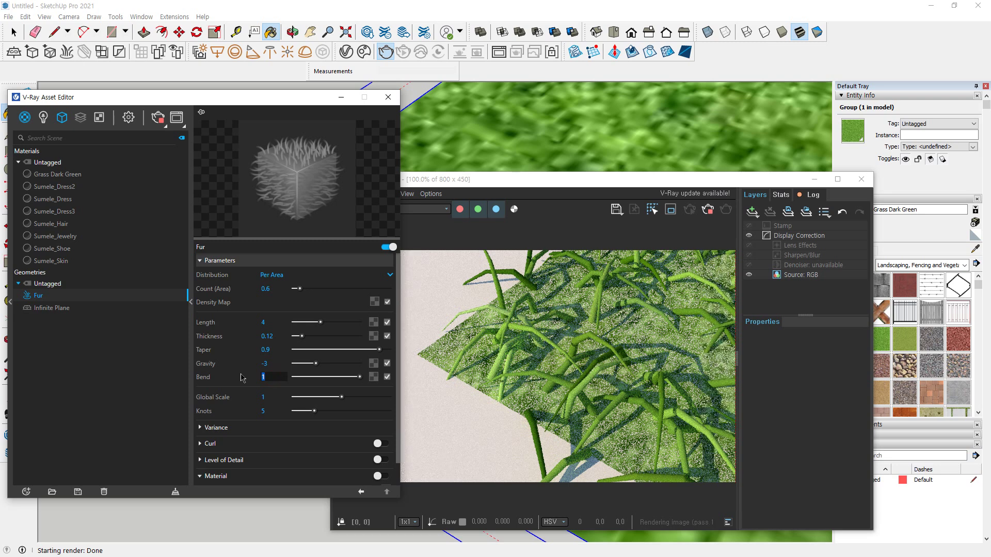
text(0.5)
key(Return)
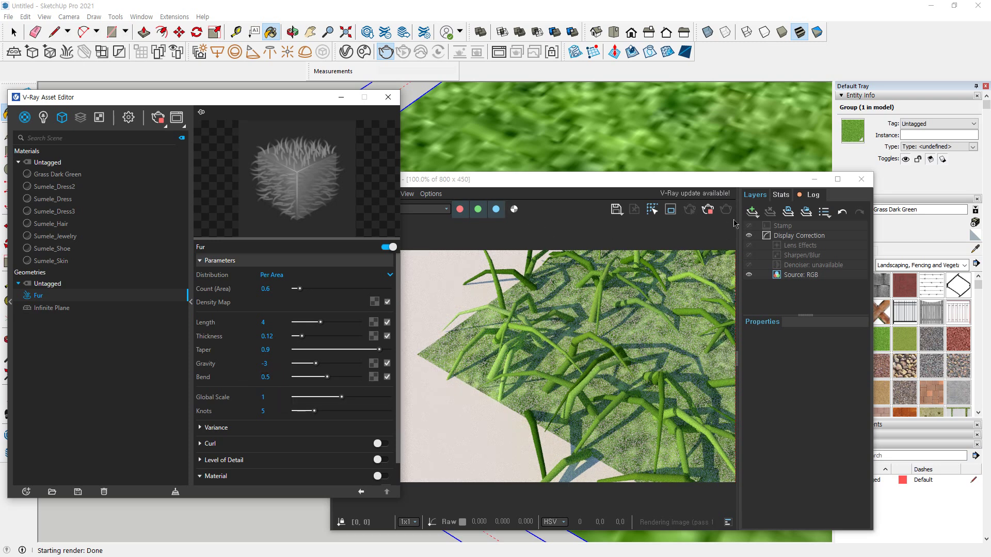
click(709, 211)
click(727, 212)
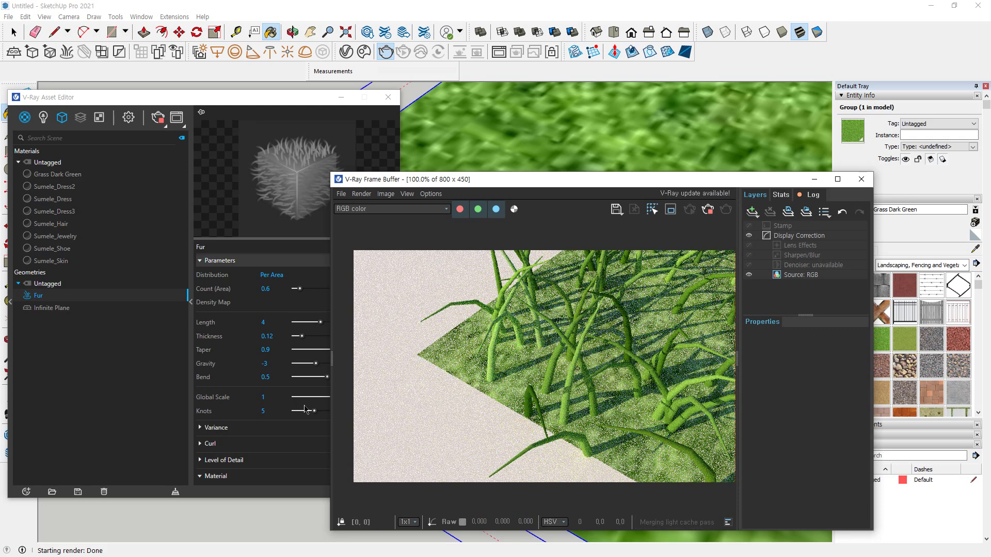
click(255, 166)
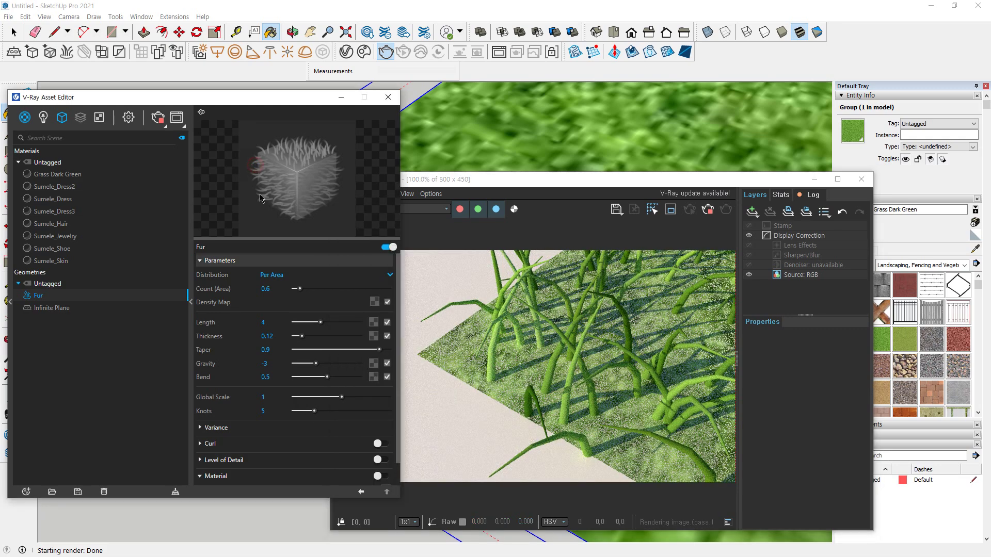
scroll(289, 361, down, 2)
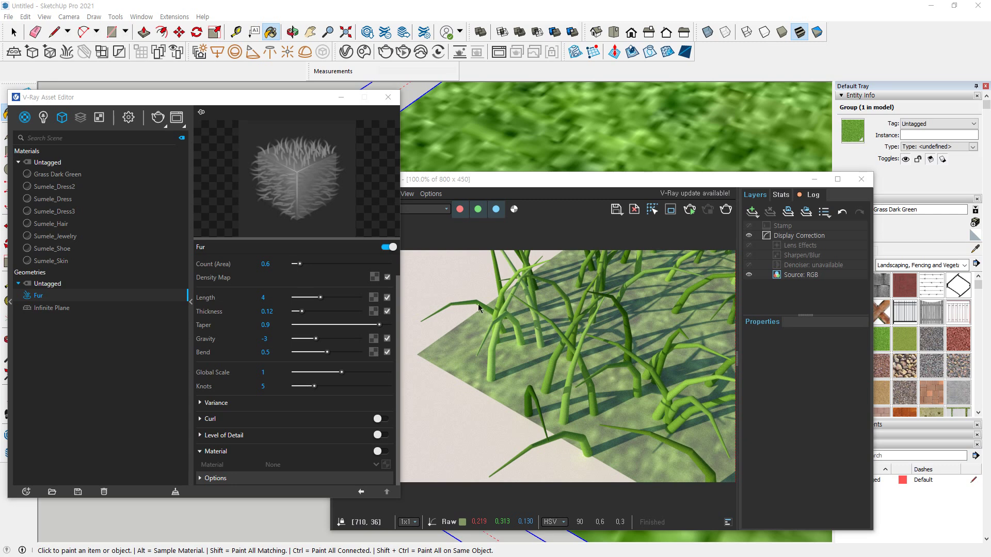
Close the V-Ray Frame Buffer and Asset Editor, and open the grass group for editing.
click(861, 180)
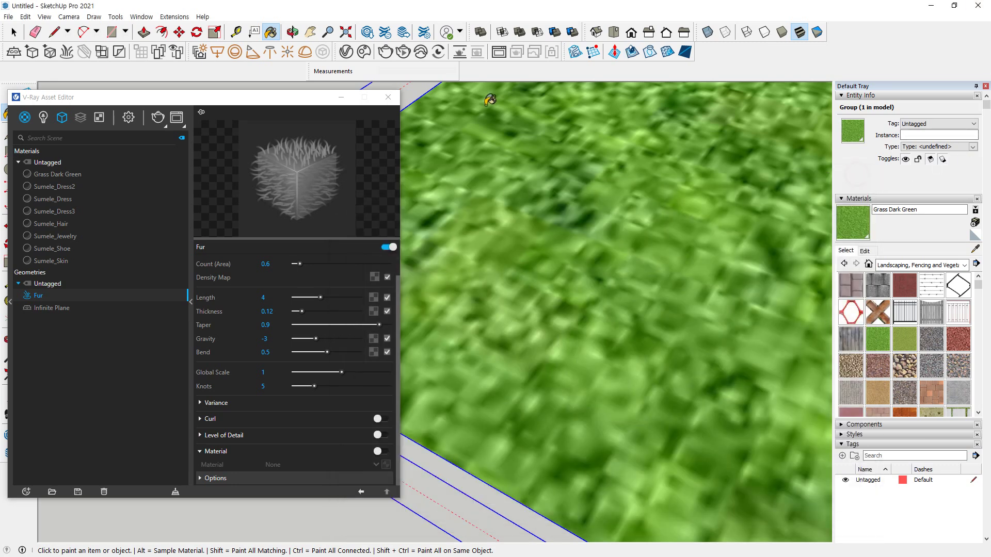
click(388, 98)
scroll(404, 269, down, 8)
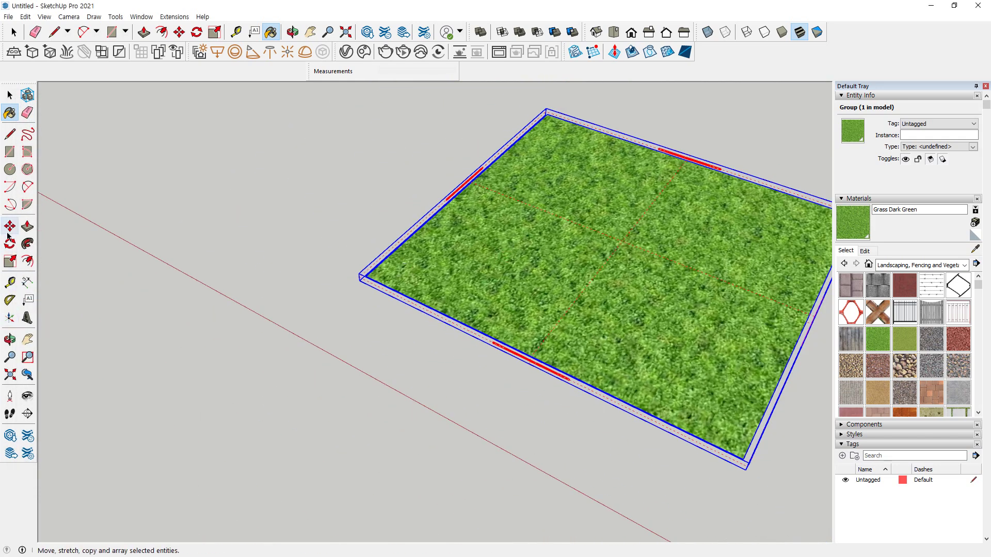
click(10, 95)
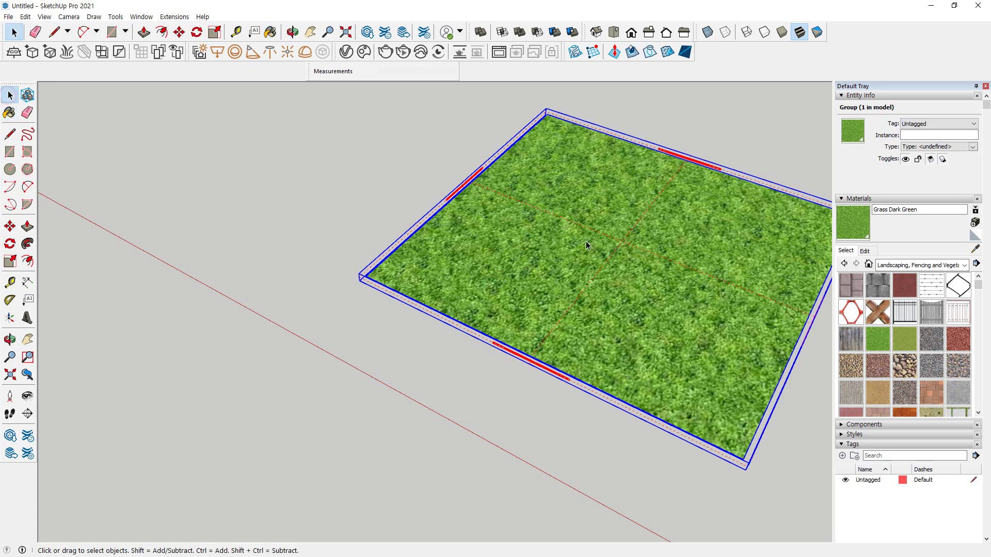
scroll(587, 241, down, 3)
double_click(526, 256)
scroll(537, 259, down, 4)
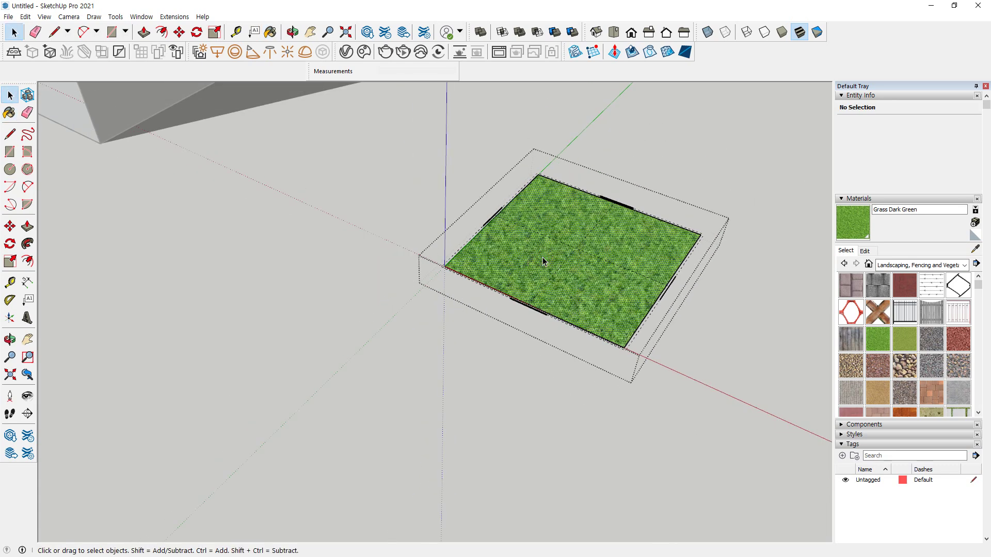
Scale the grass face by a factor of 10 along the red axis.
click(543, 257)
key(s)
click(497, 219)
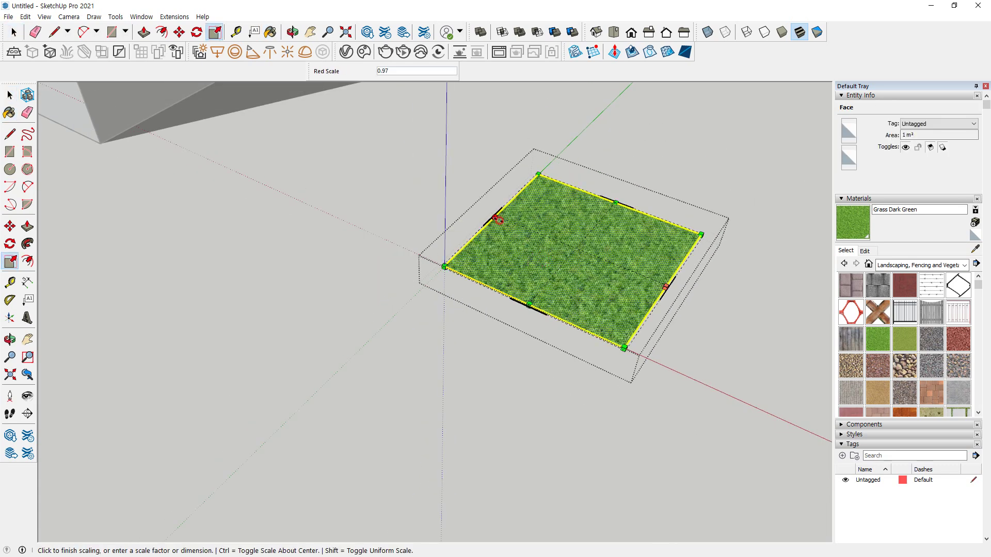
text(10)
key(Return)
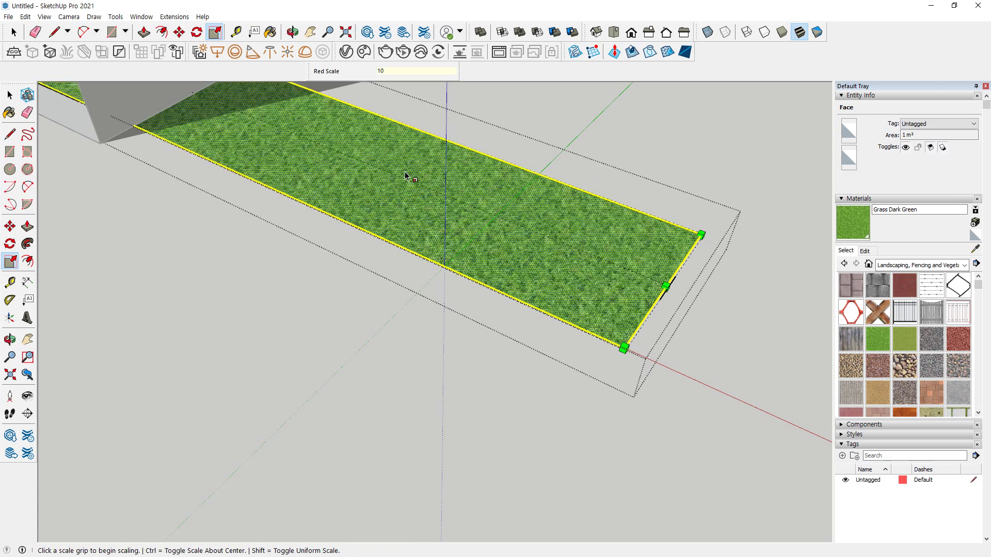
Scale the grass face by a factor of 10 along the green axis and leave the group.
scroll(407, 171, down, 4)
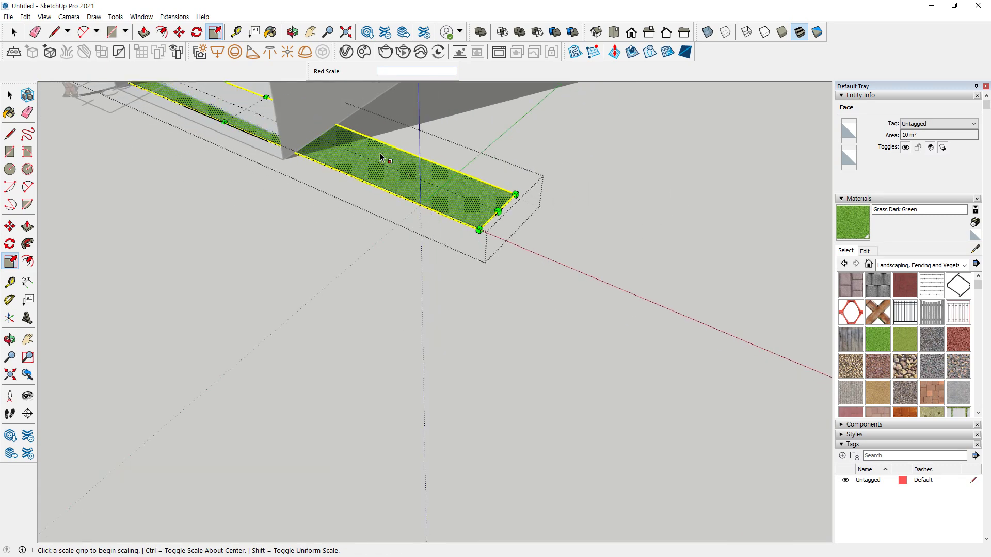
shift+middle_drag(385, 158, 410, 356)
click(295, 268)
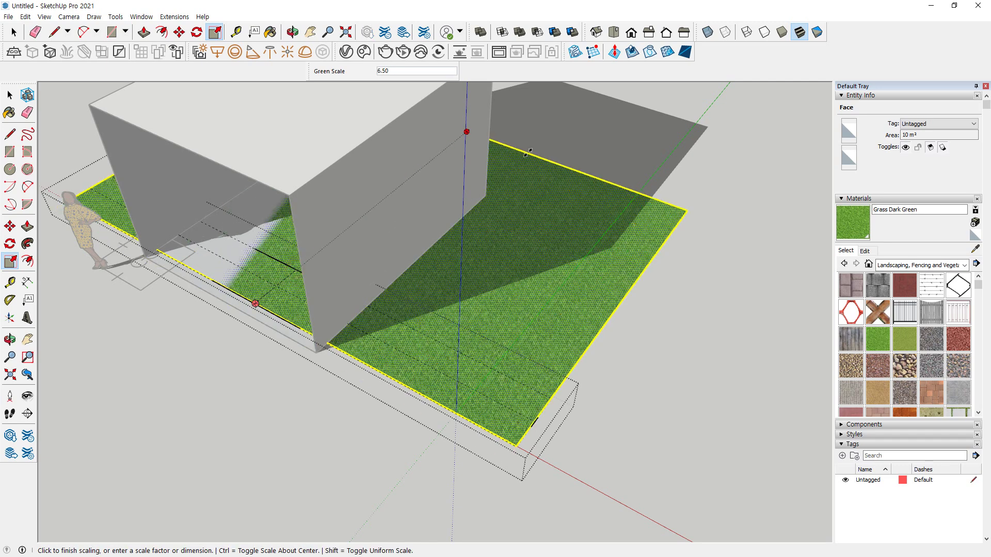
text(10)
key(Return)
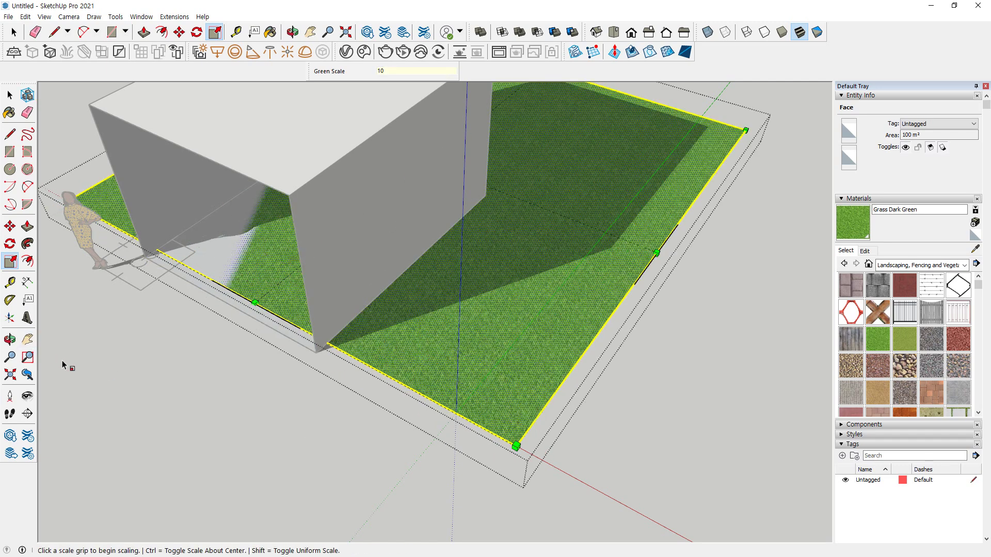
click(10, 96)
click(173, 385)
scroll(397, 352, down, 2)
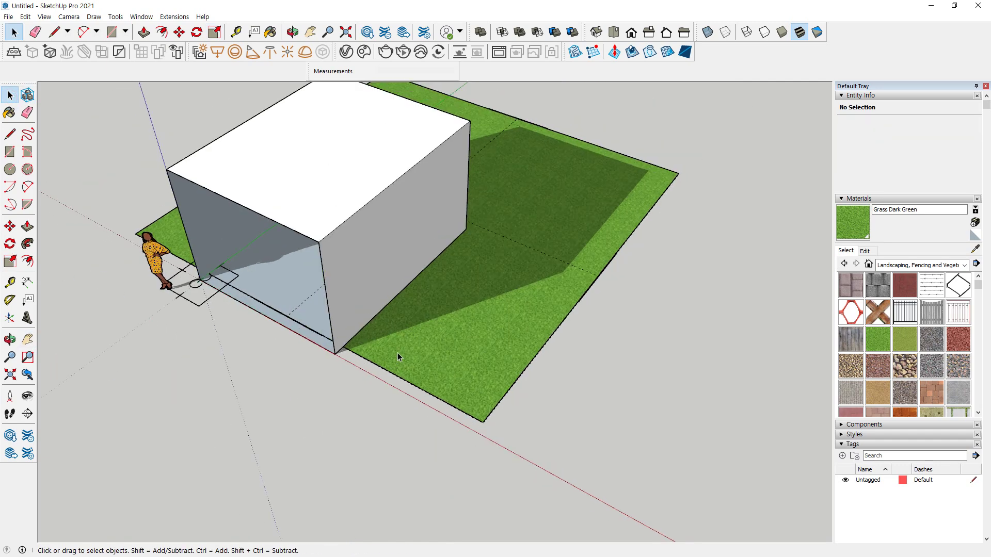
Move the enlarged grass group so that it extends in front of the box and under the standing figure.
click(470, 318)
key(m)
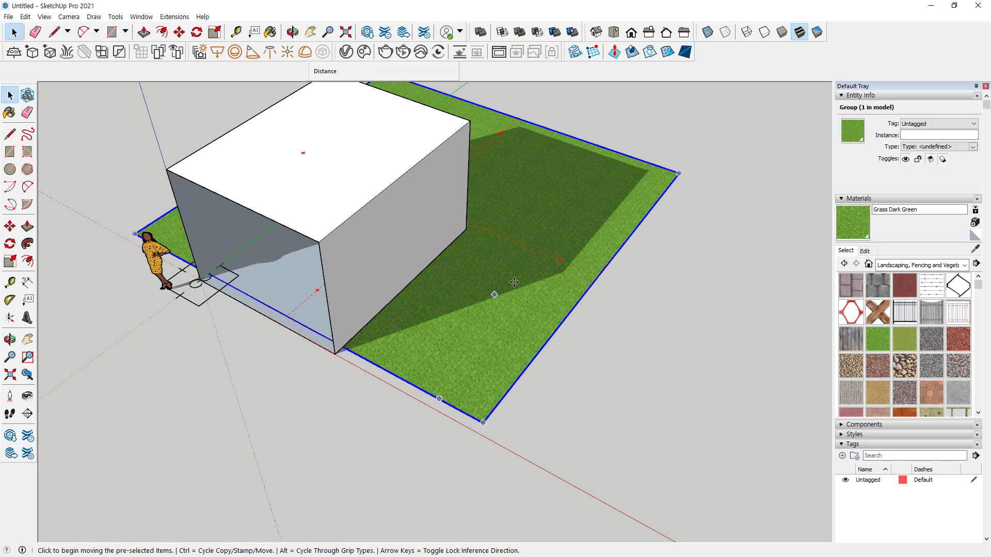
click(515, 281)
click(474, 327)
key(space)
click(615, 395)
scroll(405, 297, up, 1)
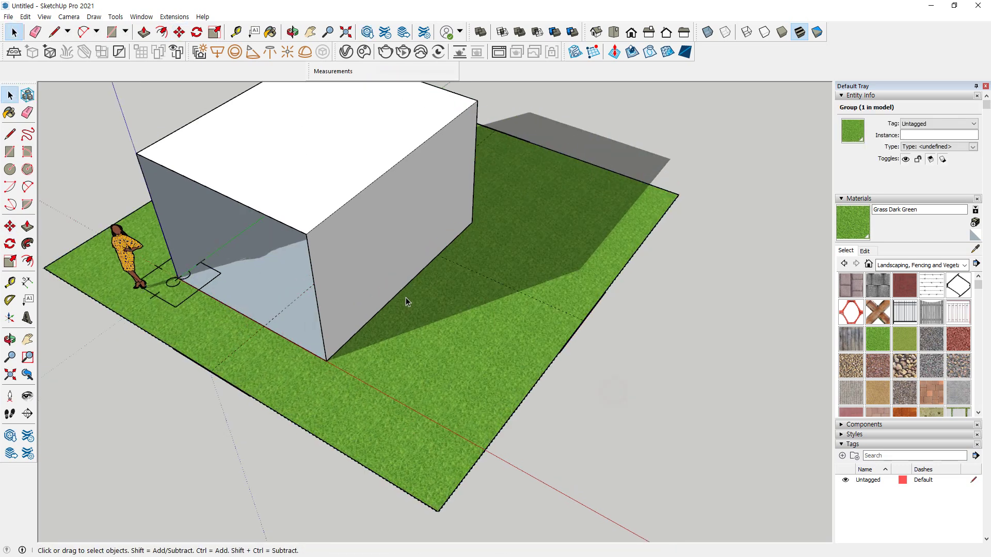
Render the box on the enlarged lawn and inspect the grass up close beside the box.
shift+middle_drag(428, 328, 524, 413)
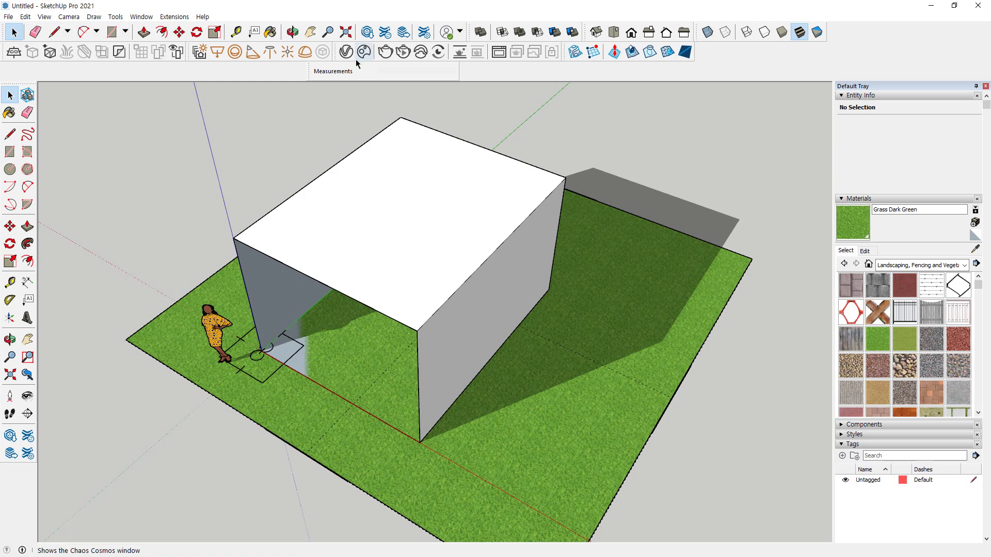
click(377, 54)
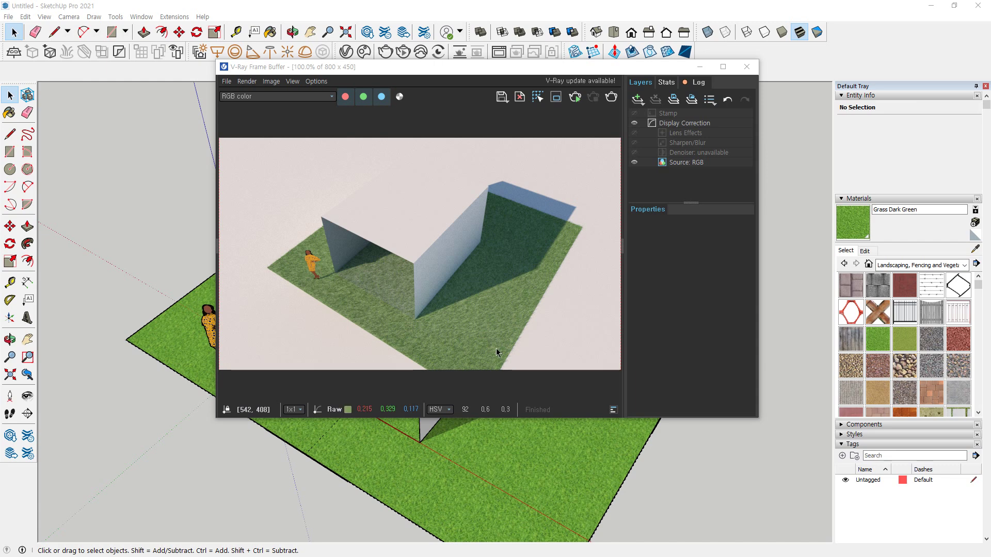
scroll(493, 346, up, 1)
middle_drag(493, 346, 445, 312)
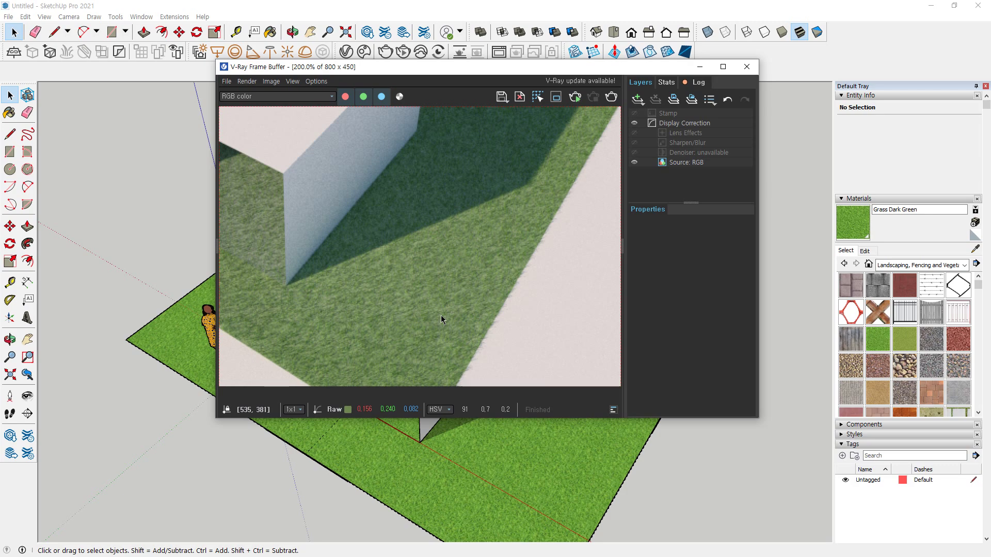
scroll(440, 315, up, 1)
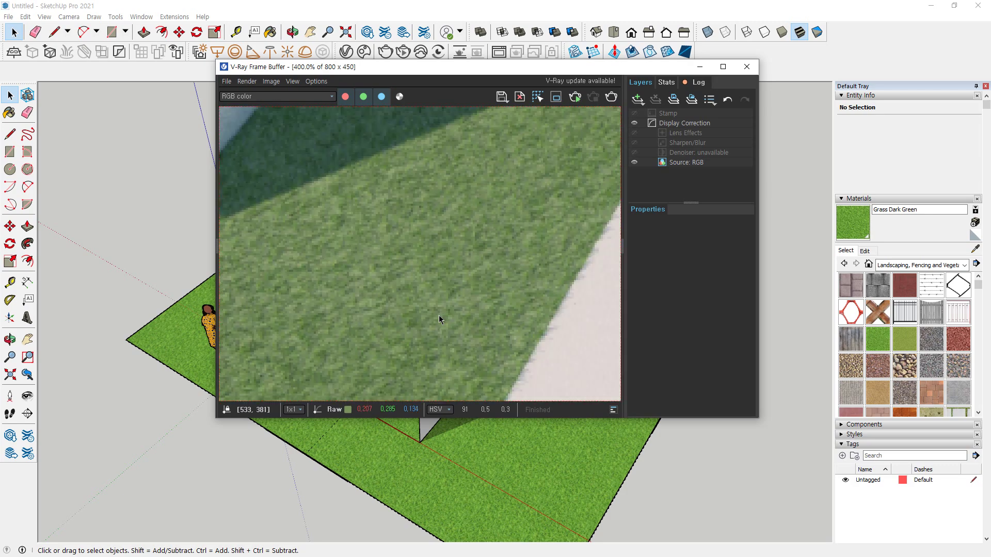
scroll(438, 315, down, 2)
scroll(452, 324, up, 1)
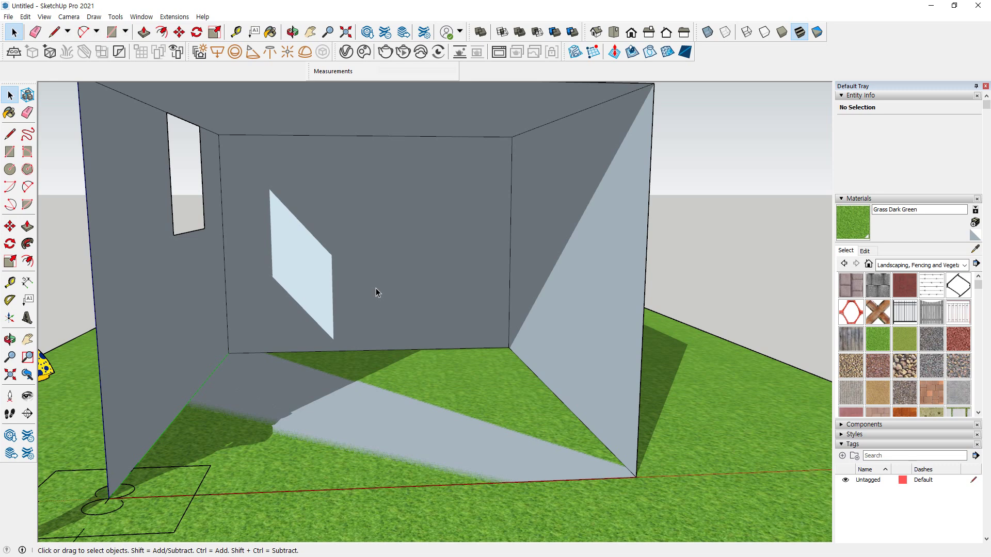
Bring the Shadows time and date settings into view beside the open-fronted box.
scroll(978, 296, down, 5)
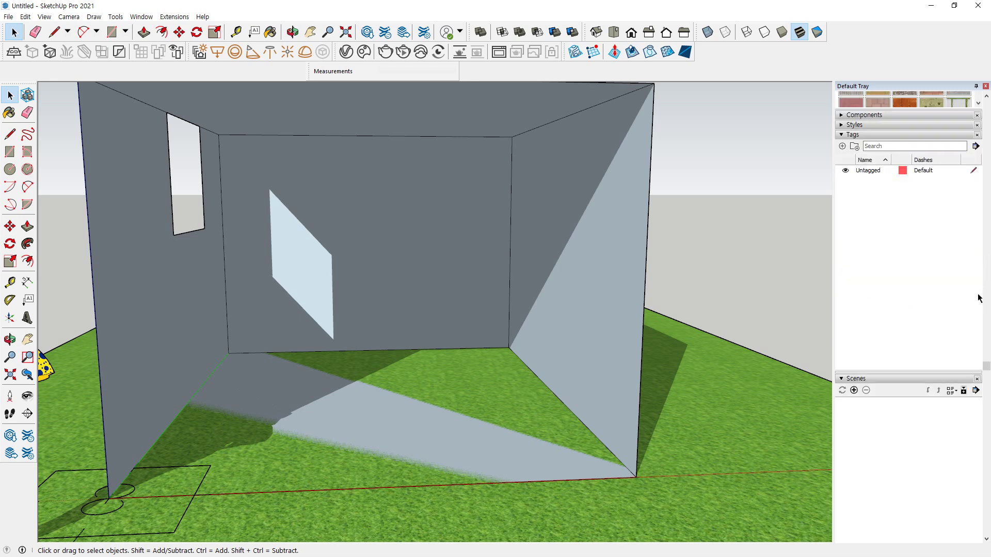
scroll(937, 286, down, 3)
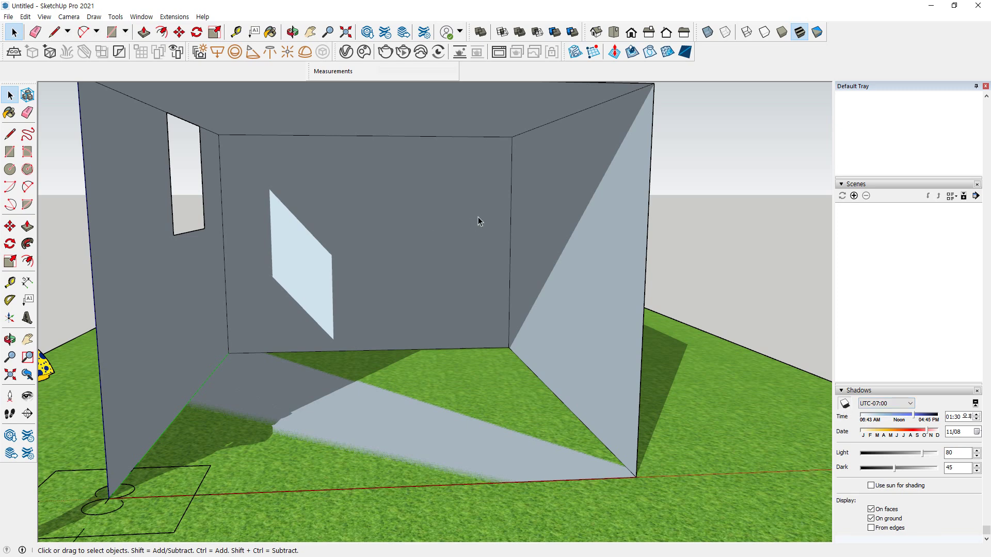
middle_drag(478, 217, 374, 309)
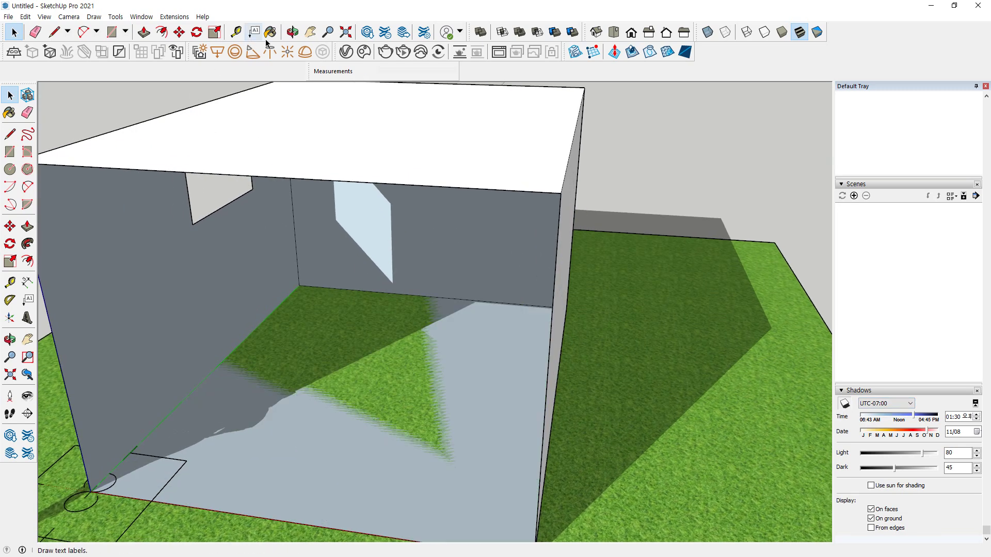
Open the SunLight settings in the V-Ray Asset Editor, and switch Custom Orientation on and back off to preview its effect.
click(346, 52)
drag(201, 102, 351, 73)
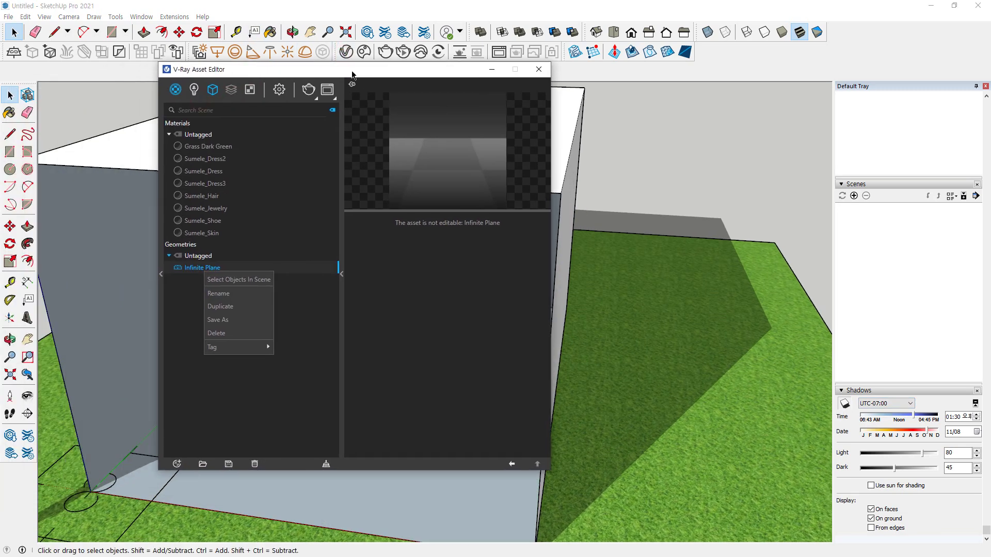
click(196, 94)
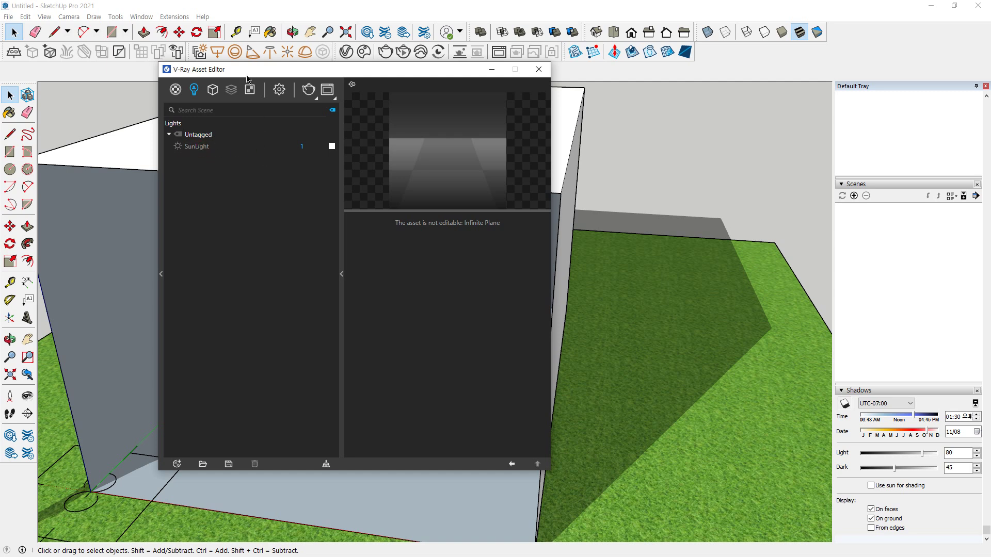
drag(242, 70, 266, 70)
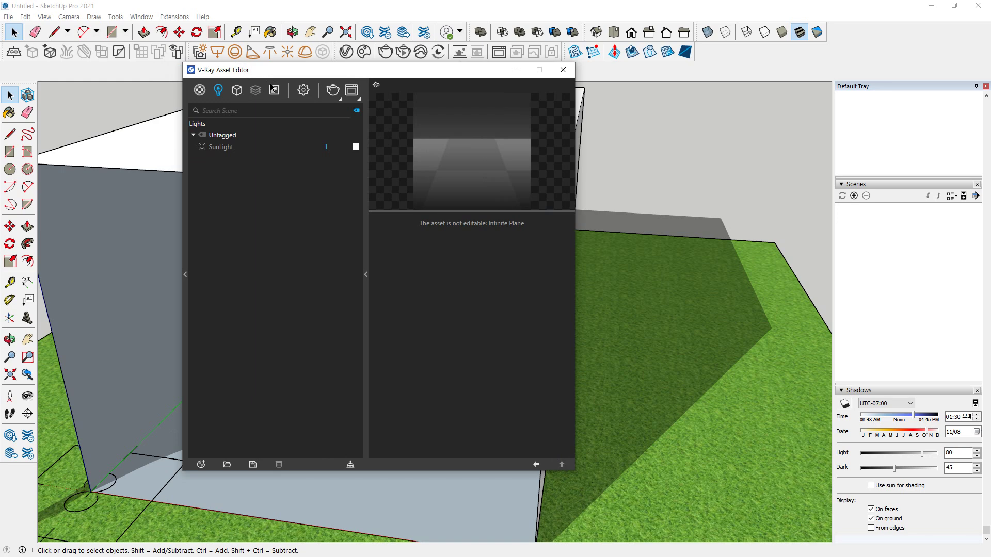
click(237, 147)
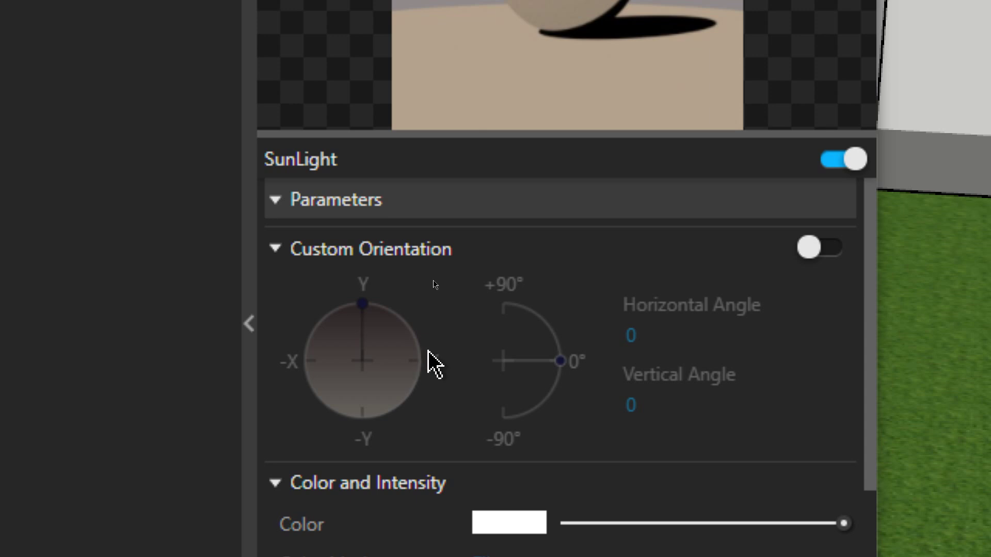
click(811, 249)
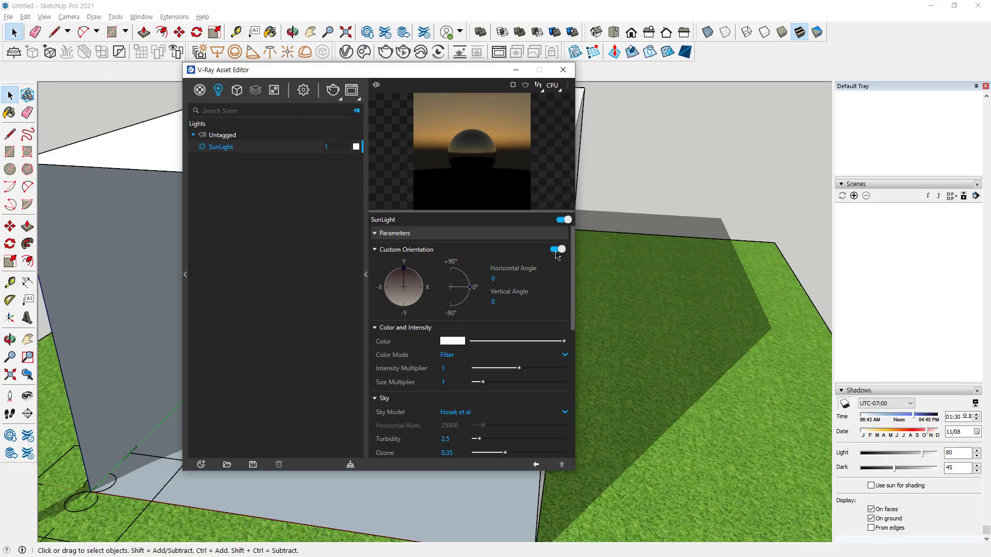
click(809, 254)
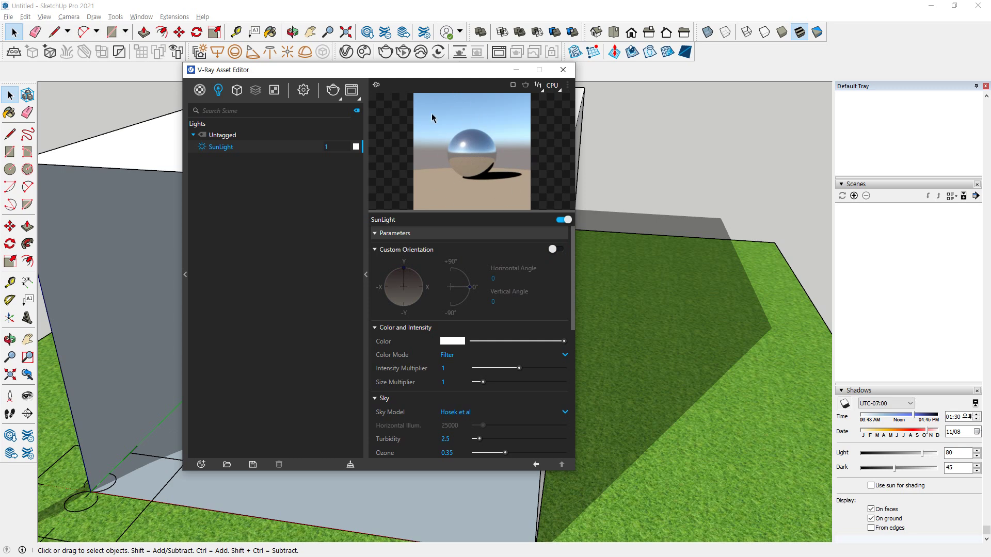
Switch on Custom Orientation for the SunLight.
scroll(679, 375, down, 3)
key(ctrl+alt+d)
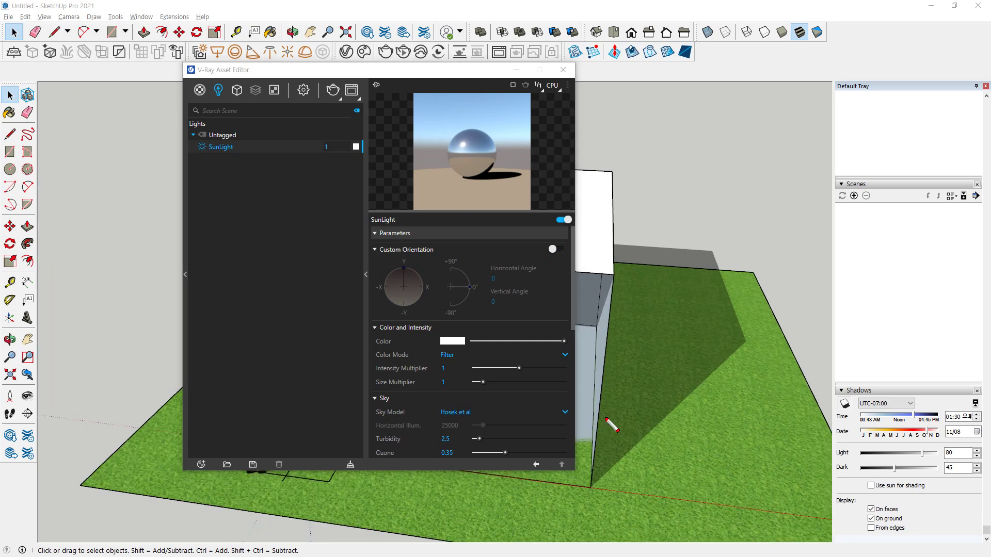
drag(600, 420, 703, 249)
key(Escape)
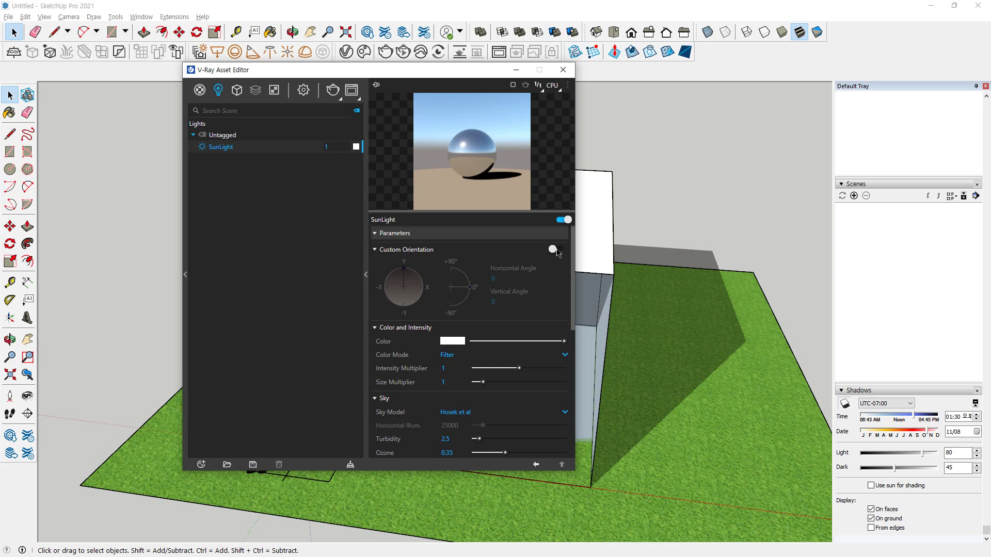
click(557, 249)
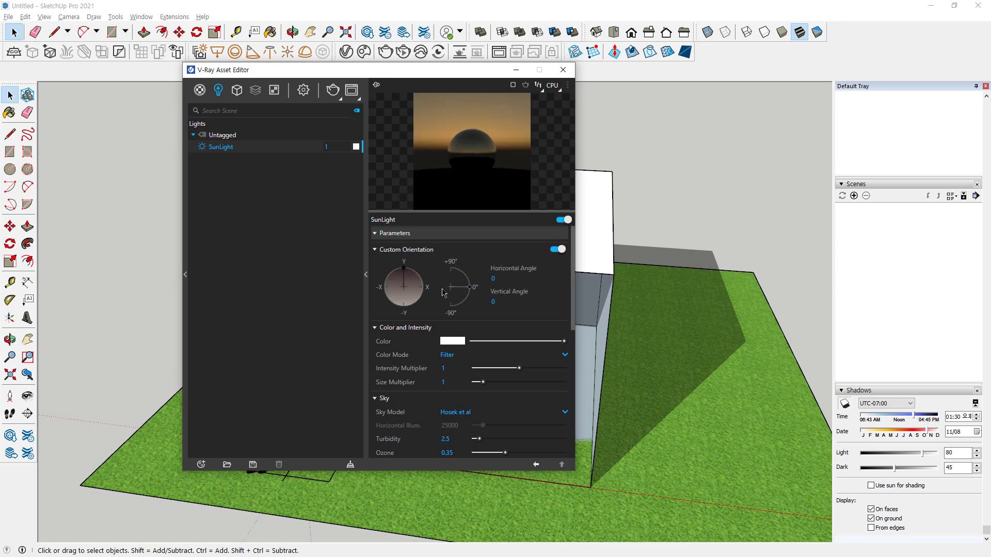
mouse_move(413, 230)
mouse_down()
mouse_move(397, 233)
mouse_move(411, 229)
mouse_move(402, 217)
mouse_up()
drag(493, 290, 490, 281)
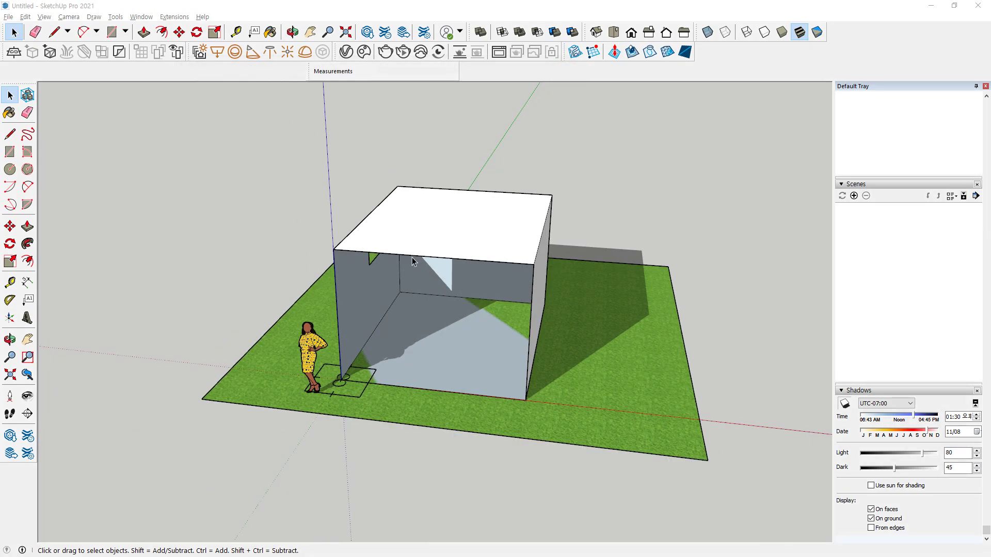
Render the whole box and lawn with the SunLight's custom orientation, and stop the render once the lighting can be judged.
scroll(412, 257, down, 3)
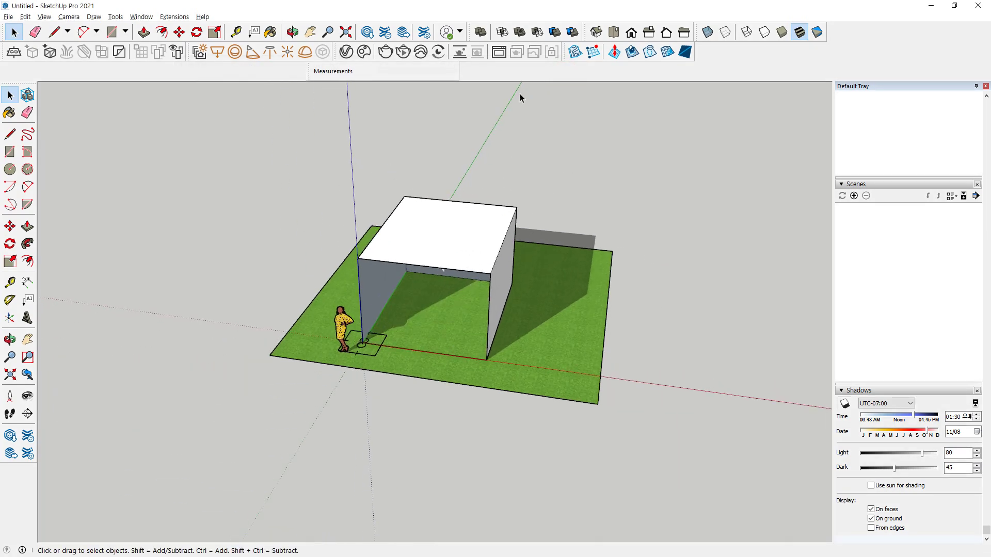
mouse_move(505, 111)
mouse_down()
mouse_move(503, 100)
mouse_move(456, 183)
mouse_move(482, 176)
mouse_up()
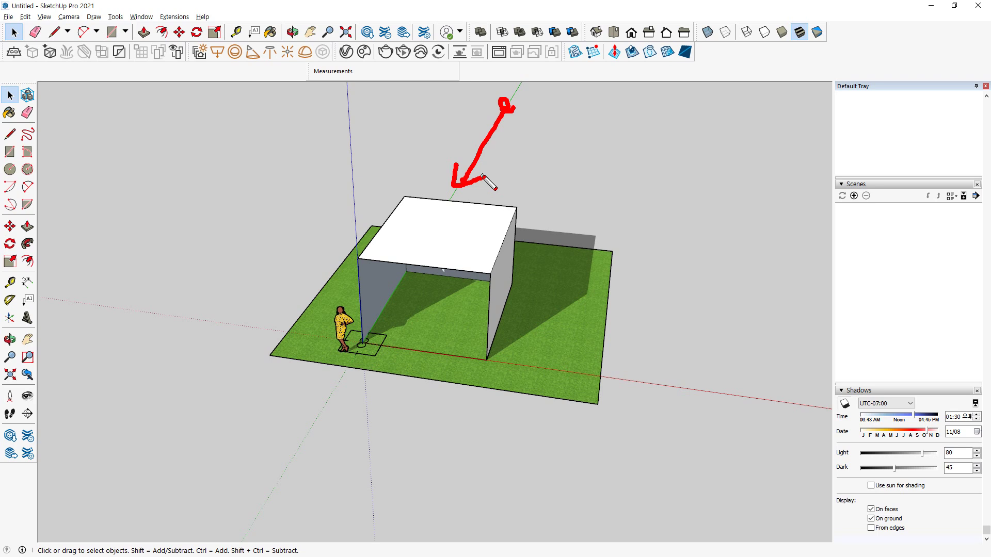
key(Escape)
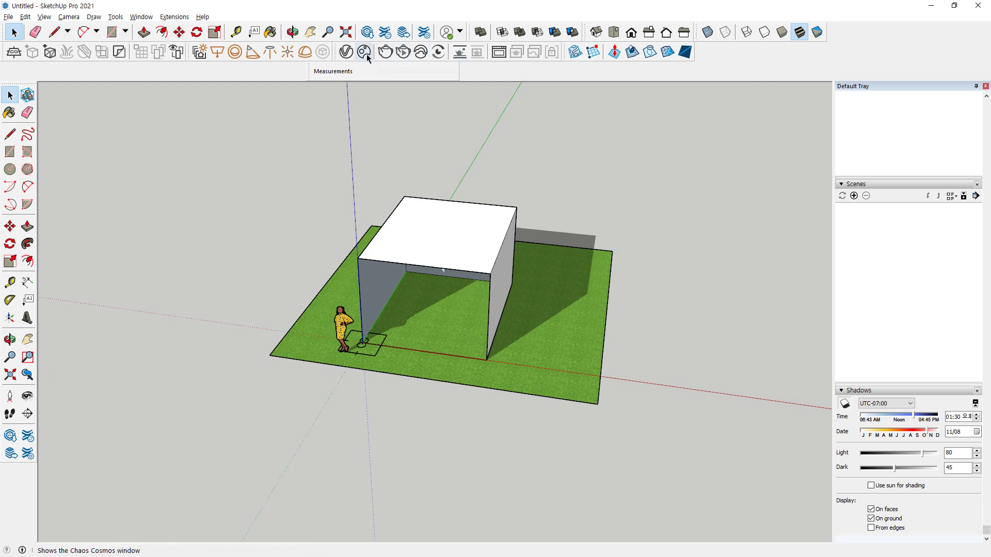
click(347, 53)
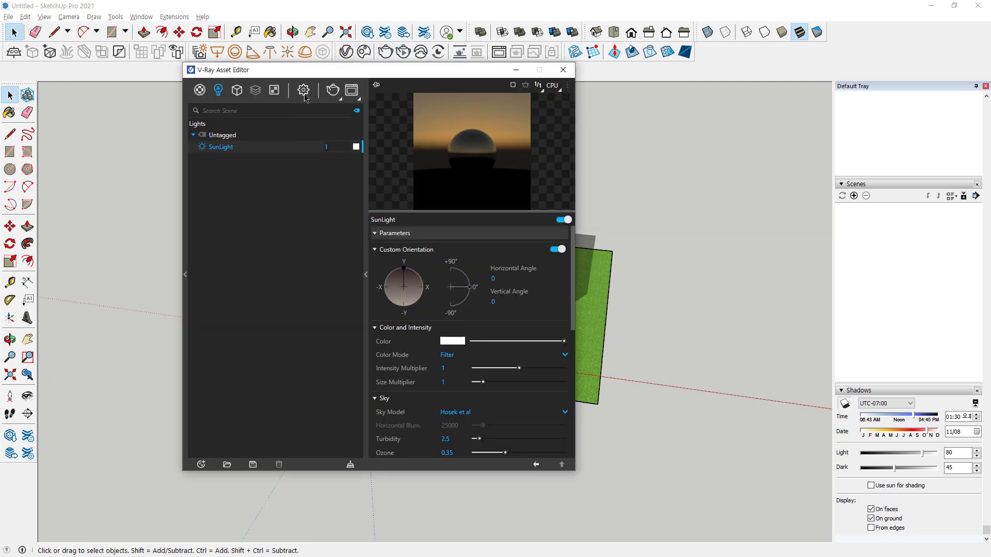
click(332, 92)
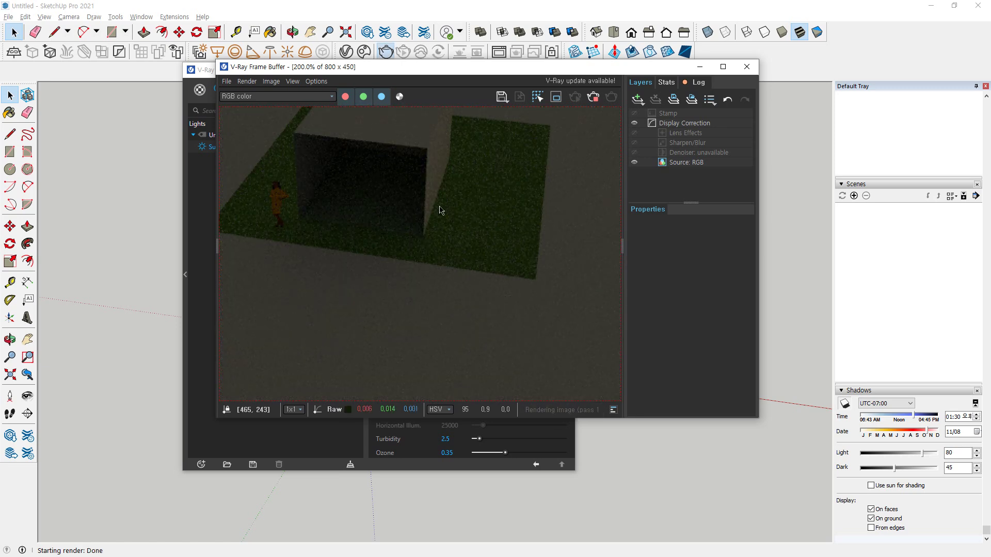
click(593, 101)
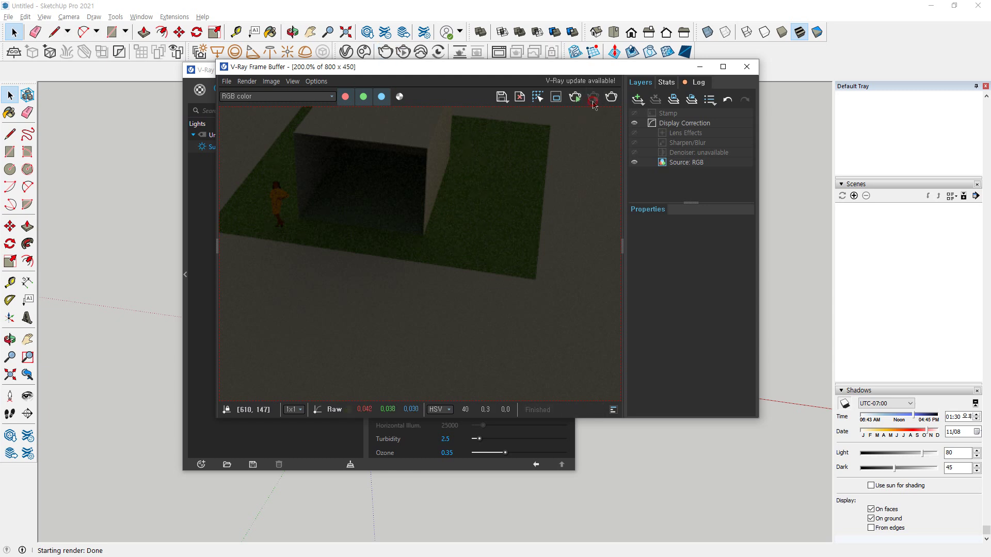
Place the render window beside the SunLight settings, raise the sun's vertical angle to 73.9 and render the scene.
drag(458, 68, 679, 120)
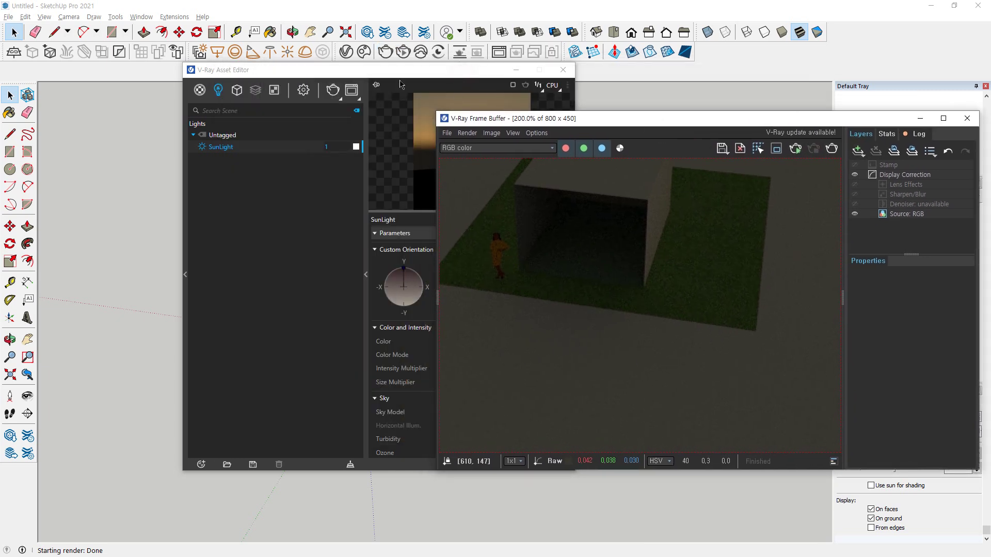
drag(374, 70, 324, 104)
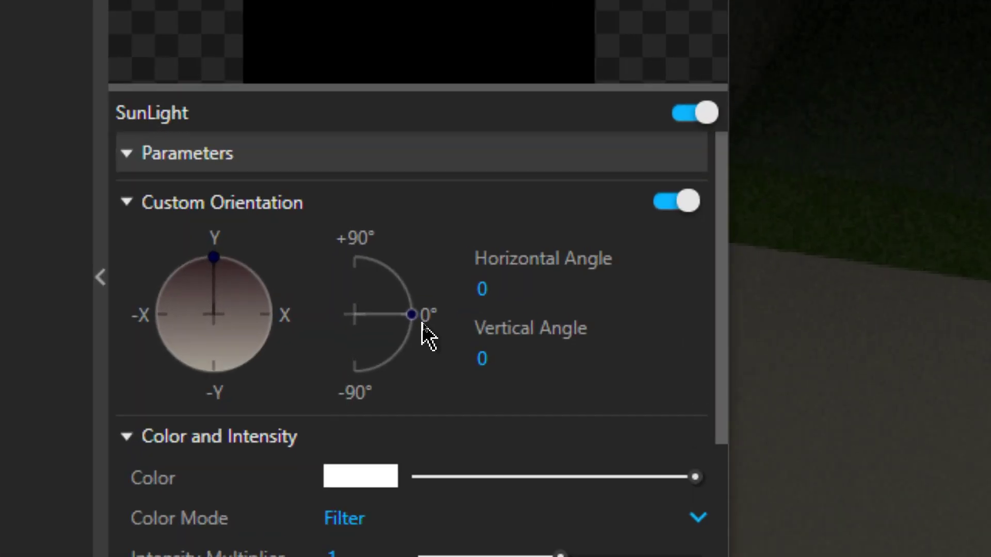
mouse_move(412, 314)
mouse_down()
mouse_move(407, 276)
mouse_move(375, 247)
mouse_up()
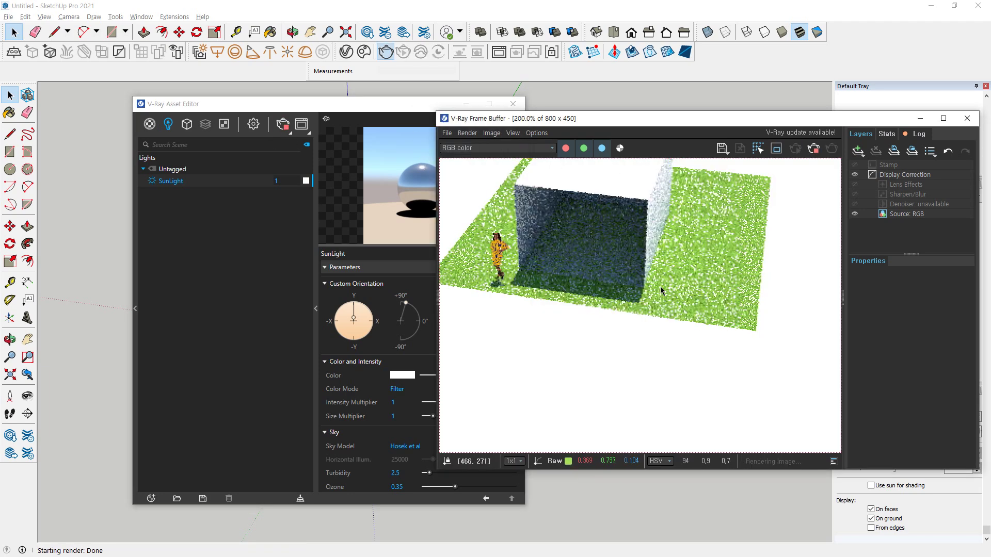
mouse_move(652, 133)
mouse_down()
mouse_move(576, 260)
mouse_move(613, 252)
mouse_up()
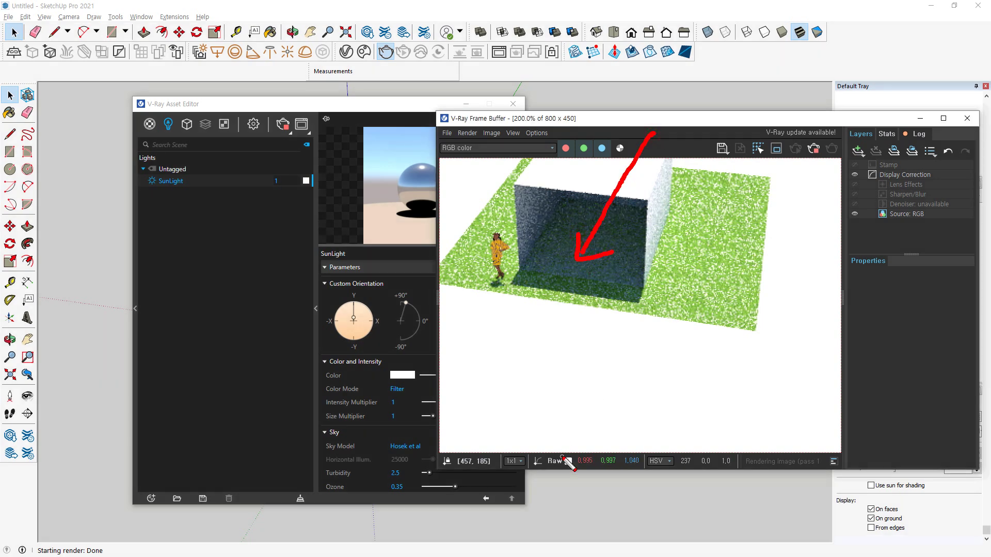
key(Escape)
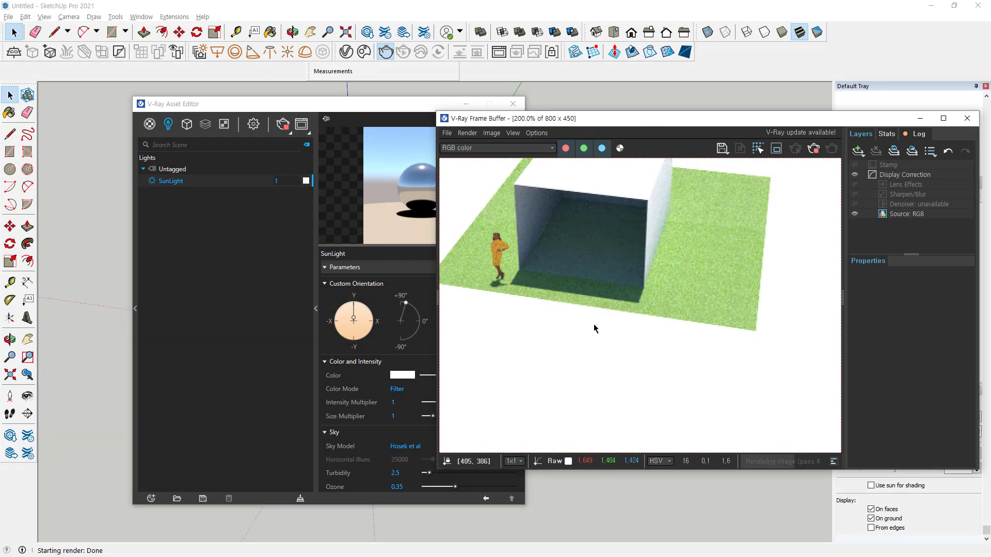
Turn the sun's horizontal angle to 39.9 and close the Asset Editor.
click(387, 351)
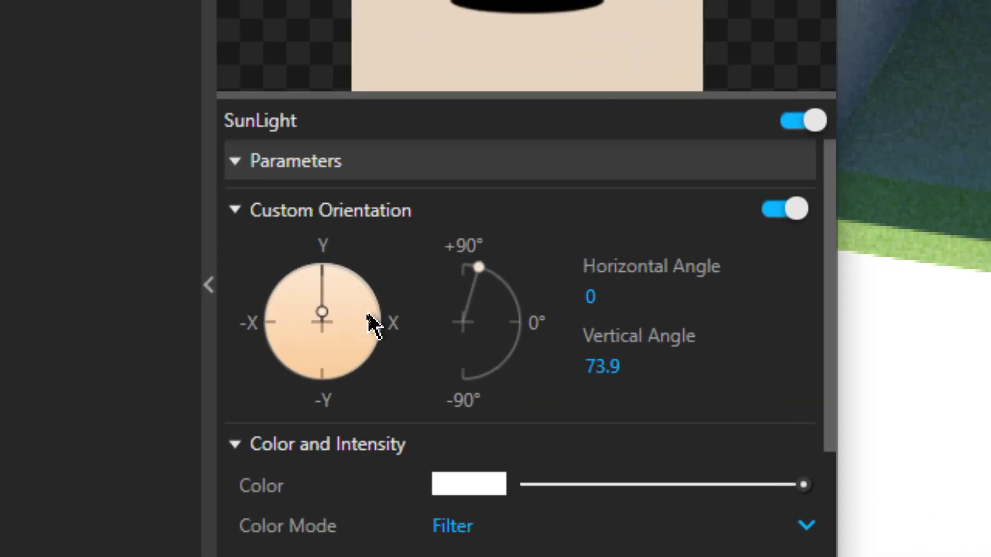
drag(330, 266, 363, 277)
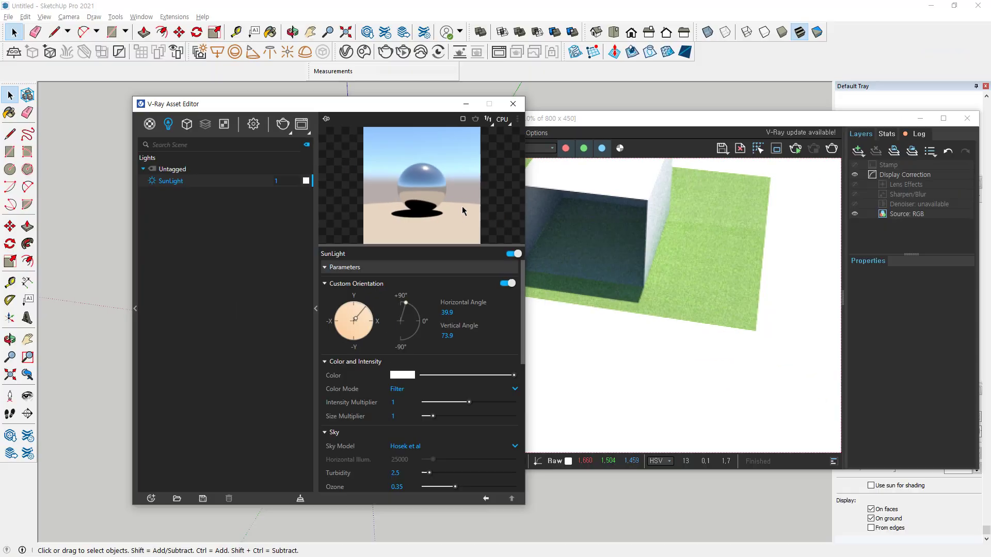
click(512, 104)
Render the box again with the rotated sun and examine the shadow direction beside the standing figure.
mouse_move(740, 191)
mouse_down()
mouse_move(513, 276)
mouse_move(508, 290)
mouse_up()
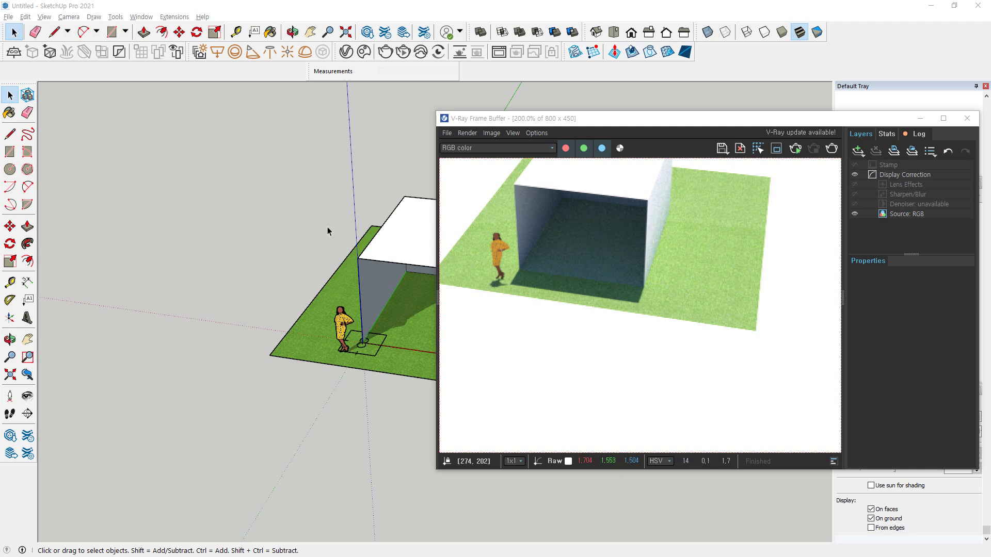
scroll(365, 200, up, 1)
scroll(642, 228, down, 2)
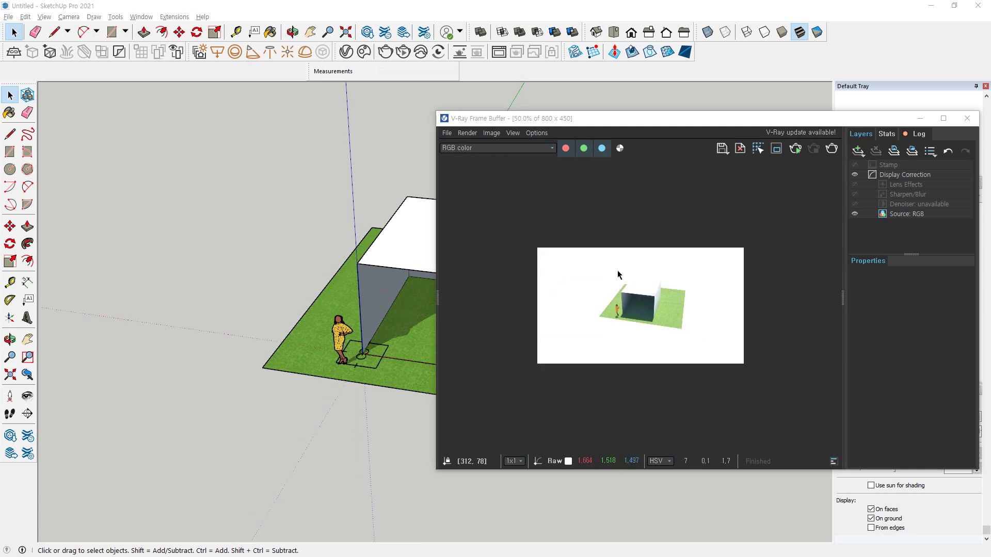
scroll(617, 271, up, 2)
click(831, 148)
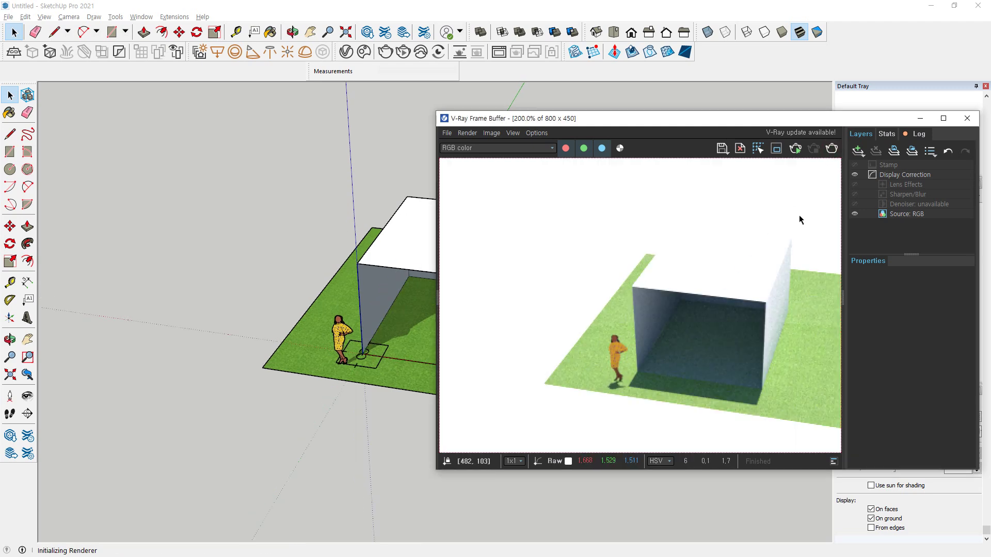
drag(623, 348, 527, 398)
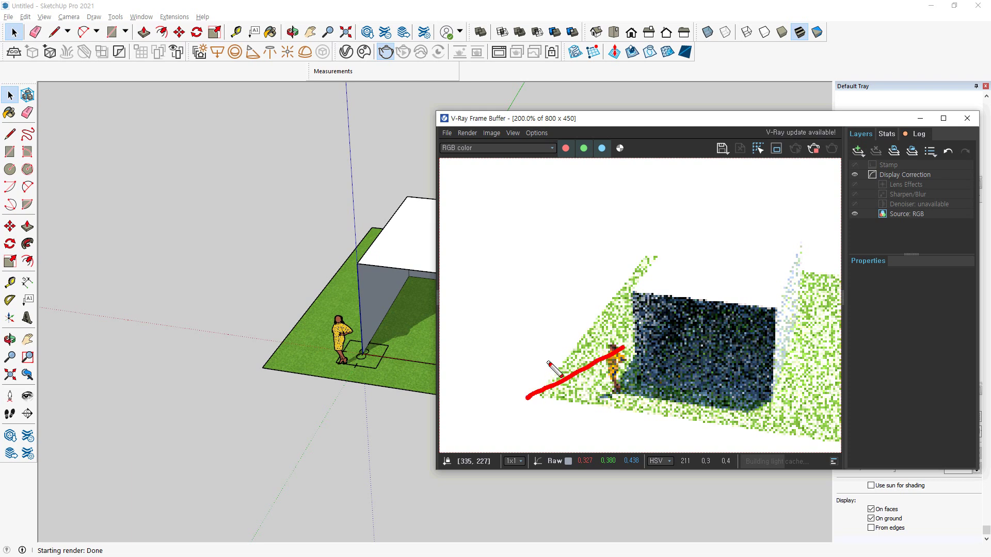
drag(548, 363, 559, 413)
mouse_move(701, 415)
mouse_down()
mouse_move(611, 321)
mouse_move(701, 458)
mouse_up()
key(Escape)
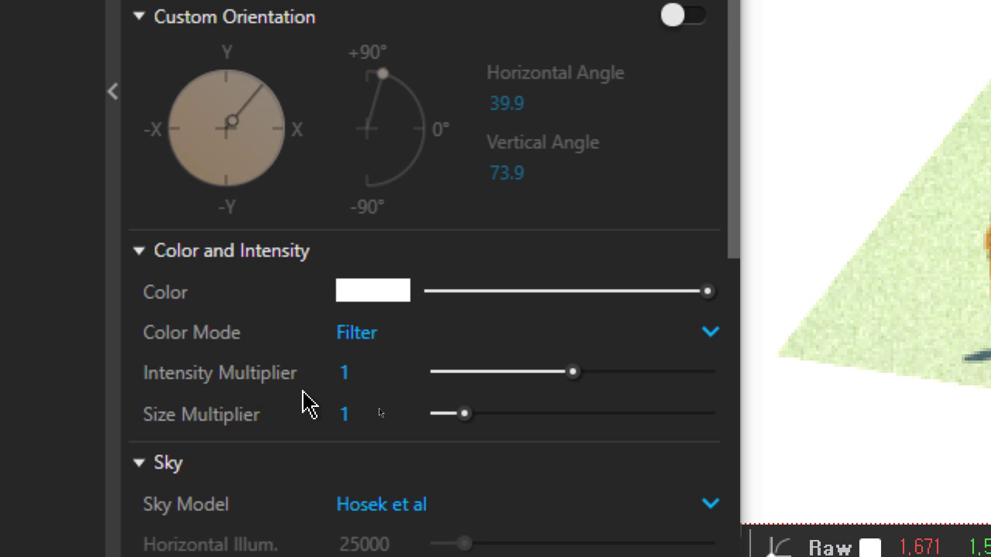
Set the SunLight's Intensity Multiplier to 0.3 and render the scene.
click(356, 371)
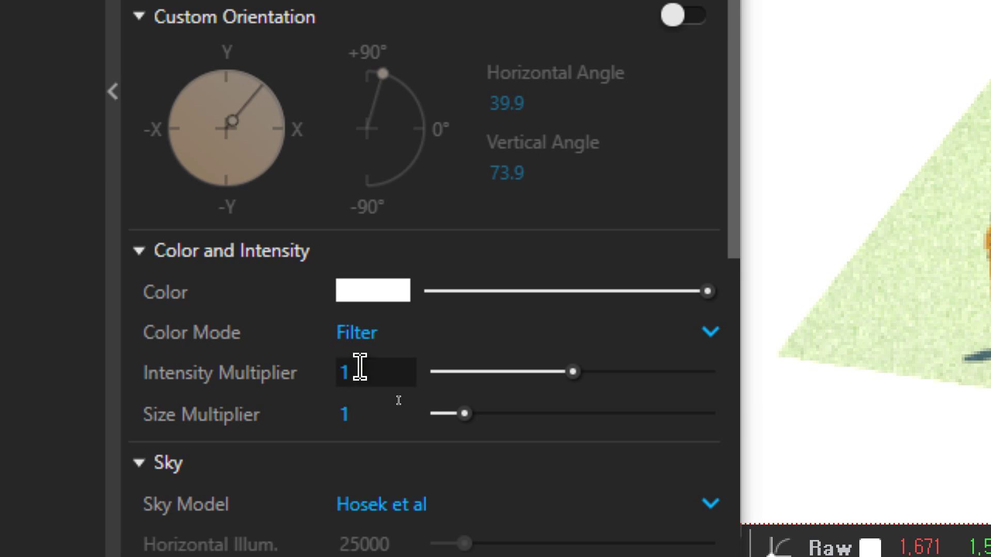
text(0.3)
key(Return)
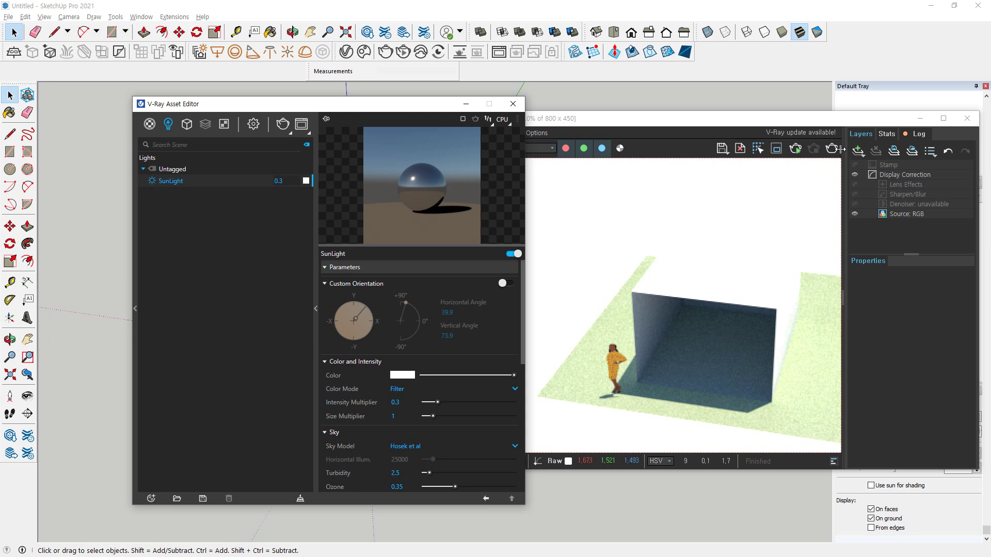
click(831, 148)
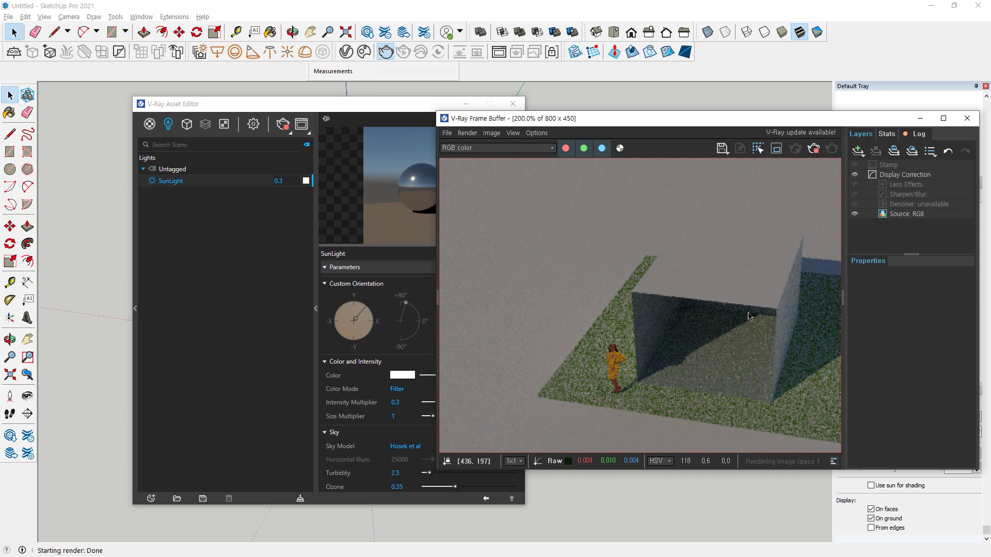
Set the SunLight's Intensity Multiplier to 2 and render the scene for comparison.
click(395, 402)
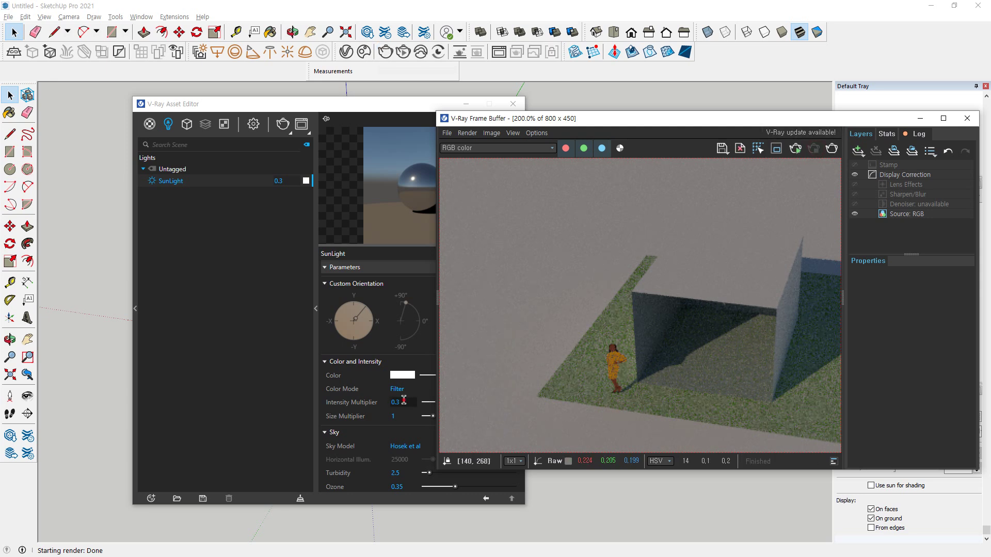
text(2)
key(Return)
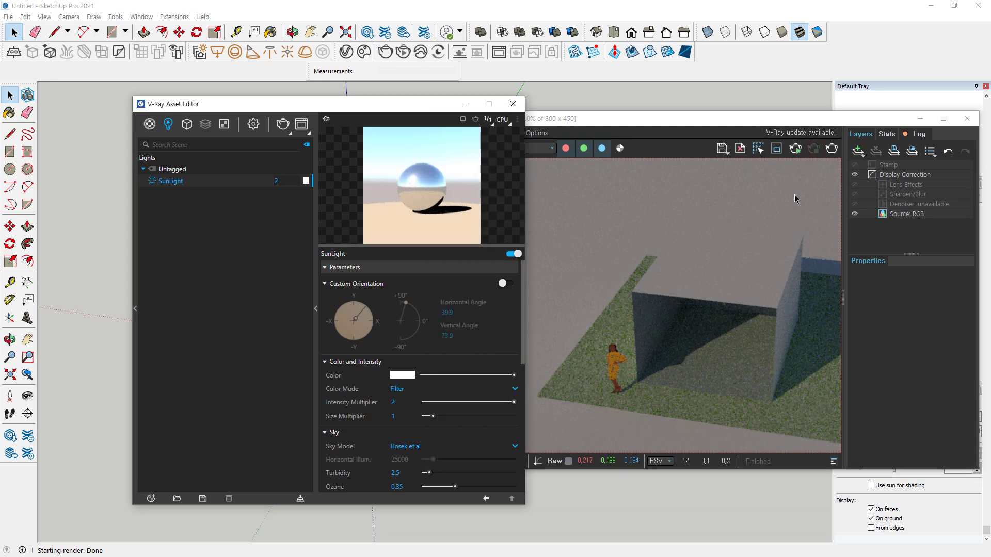
click(825, 149)
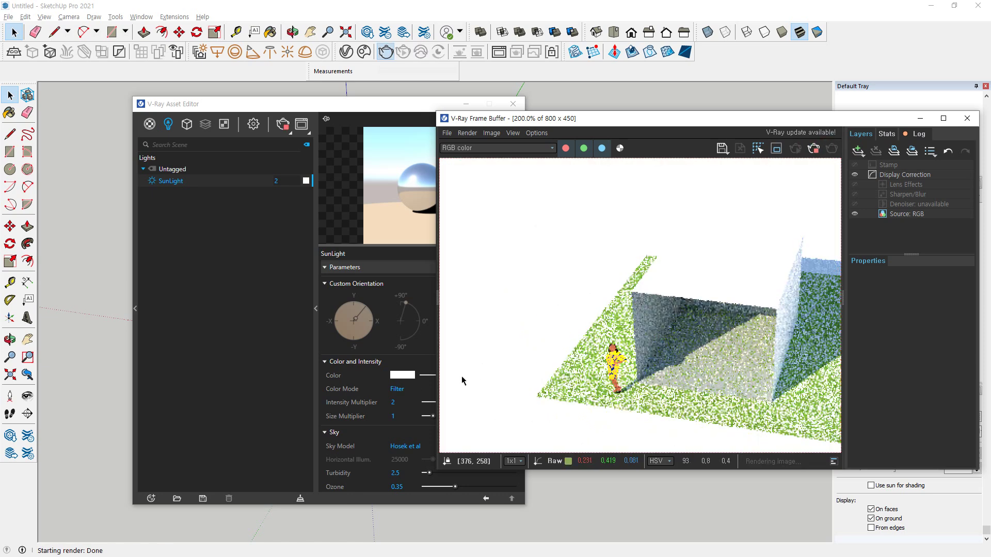
Restore the SunLight's Intensity Multiplier to 1.
click(398, 401)
text(1)
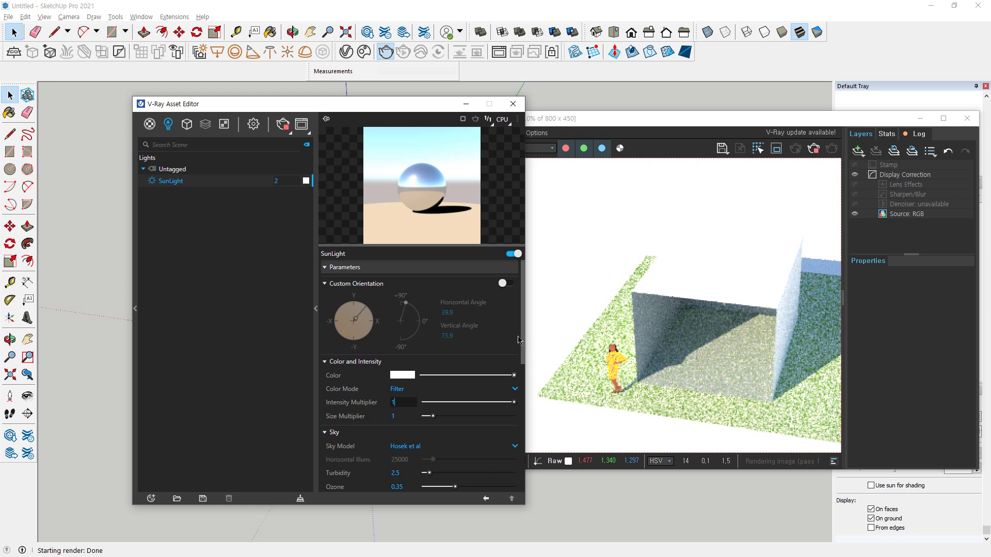
key(Return)
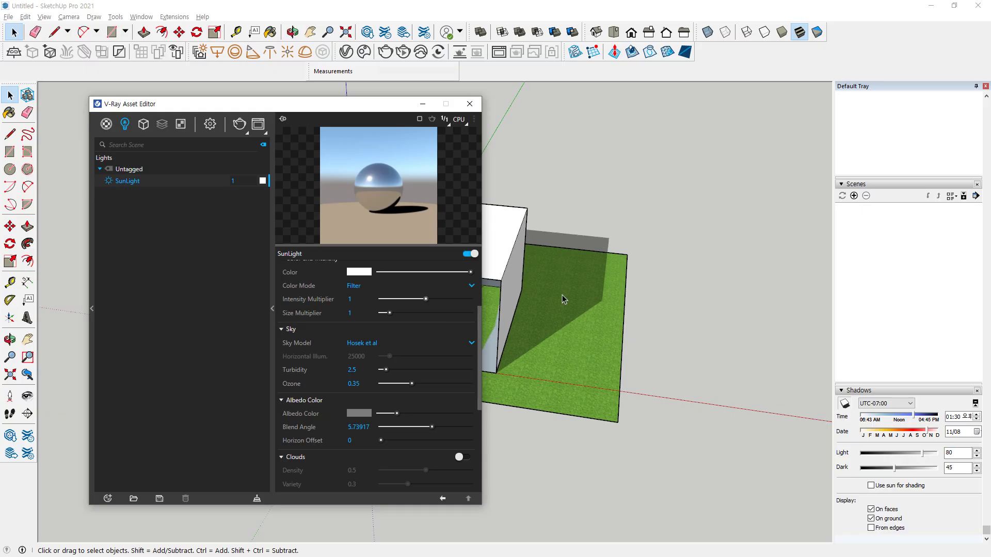
Examine the edges of the box's shadow on the lawn up close, with the SunLight's Size Multiplier setting alongside.
mouse_move(564, 294)
middle_down()
mouse_move(601, 305)
mouse_move(661, 244)
middle_up()
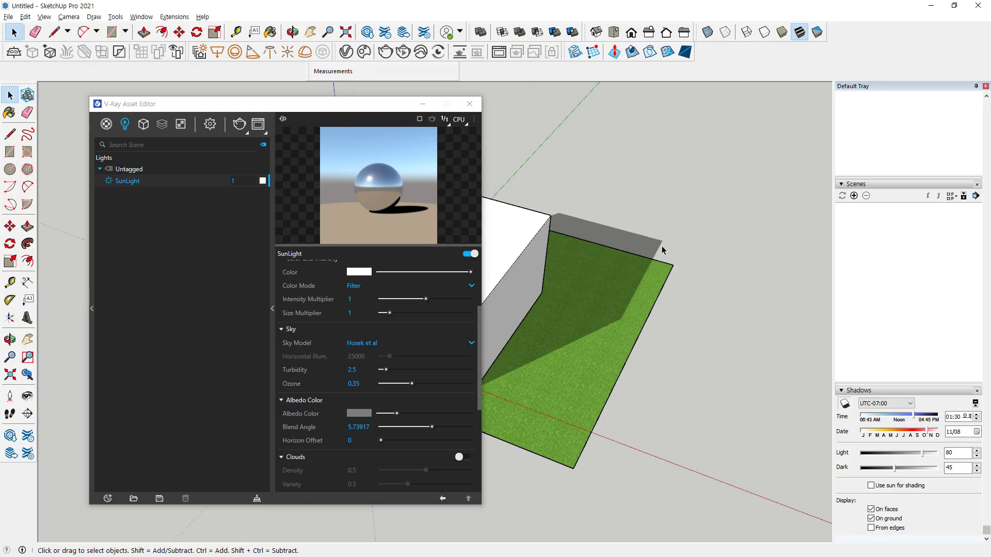
scroll(664, 251, up, 3)
scroll(625, 290, down, 4)
shift+middle_drag(538, 266, 614, 252)
scroll(583, 305, up, 4)
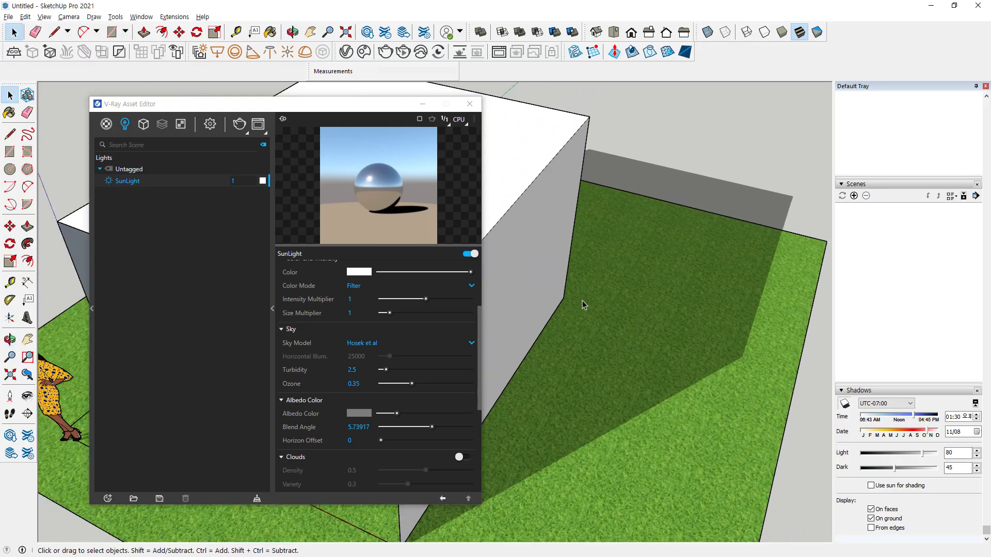
middle_drag(580, 308, 491, 316)
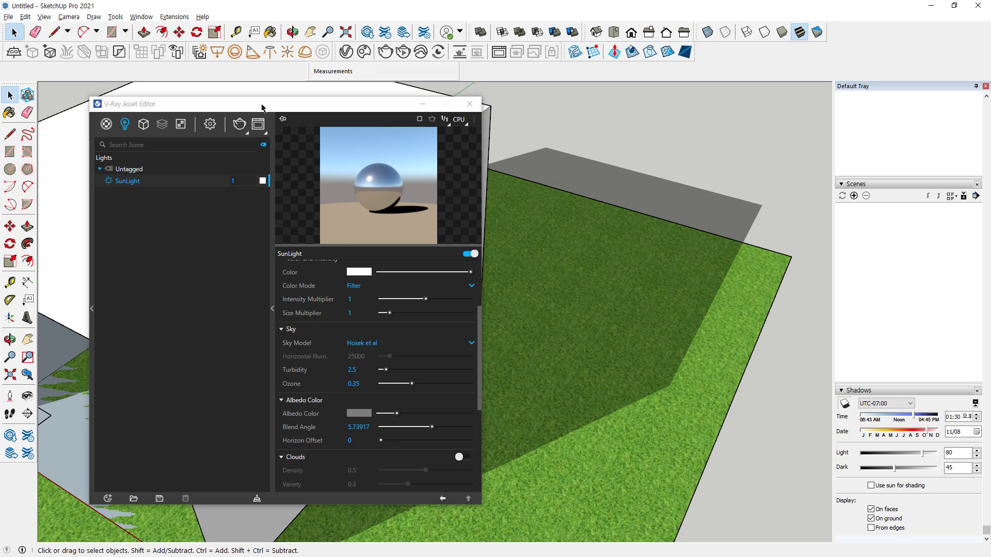
drag(261, 105, 164, 25)
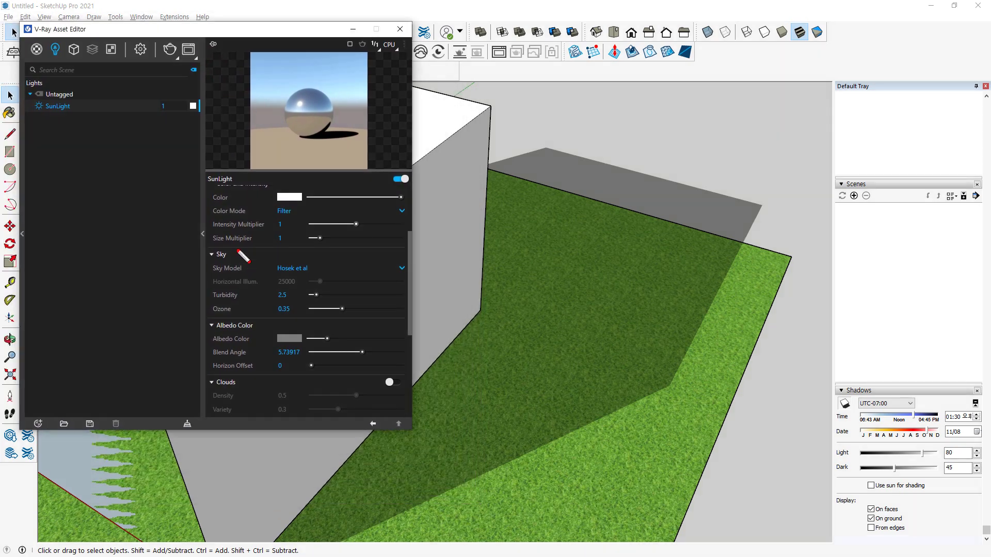
drag(235, 249, 313, 249)
mouse_move(736, 194)
mouse_down()
mouse_move(762, 213)
mouse_move(739, 241)
mouse_up()
mouse_move(472, 304)
mouse_down()
mouse_move(480, 312)
mouse_move(573, 253)
mouse_move(707, 208)
mouse_up()
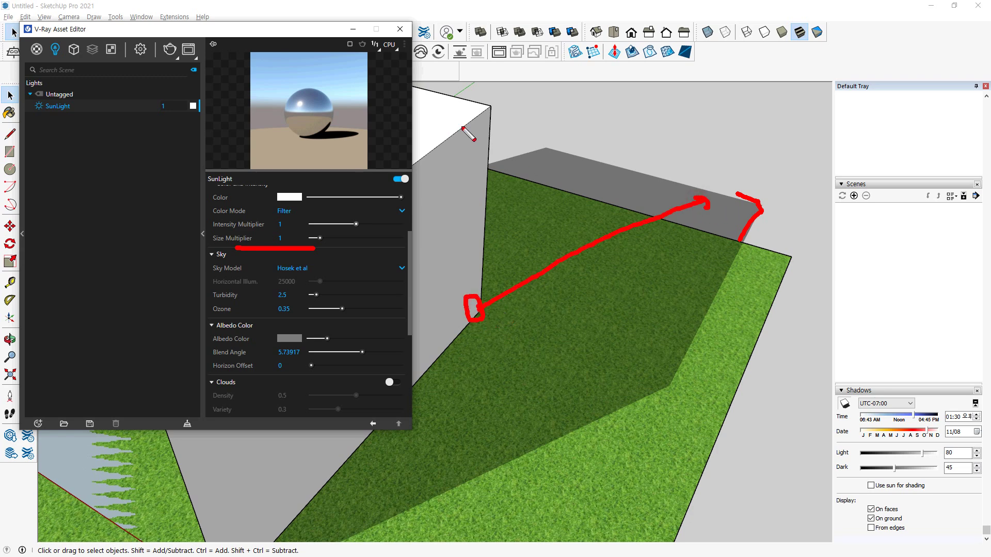
mouse_move(482, 124)
mouse_down()
mouse_move(489, 90)
mouse_move(503, 114)
mouse_move(707, 196)
mouse_move(702, 207)
mouse_up()
mouse_move(703, 310)
mouse_down()
mouse_move(732, 228)
mouse_move(712, 230)
mouse_up()
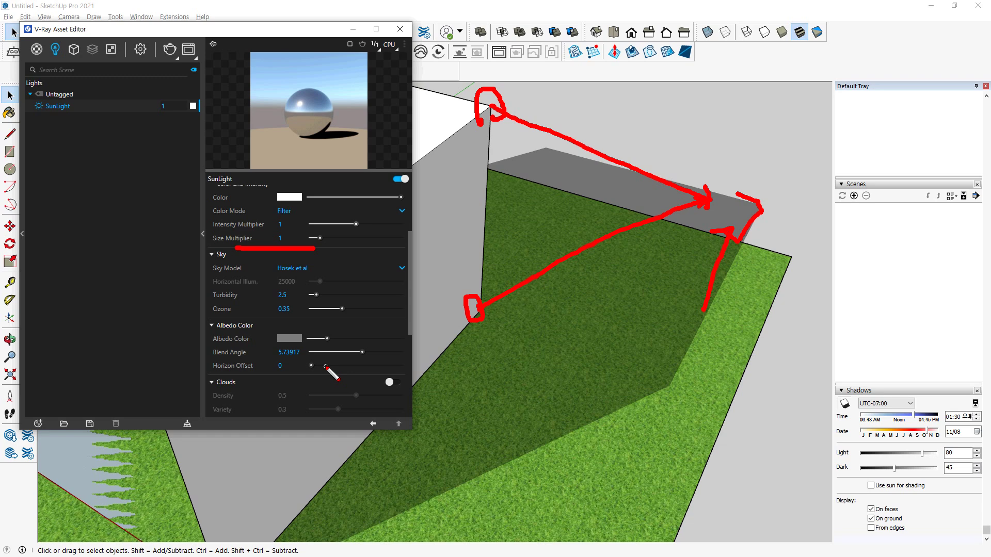
key(Escape)
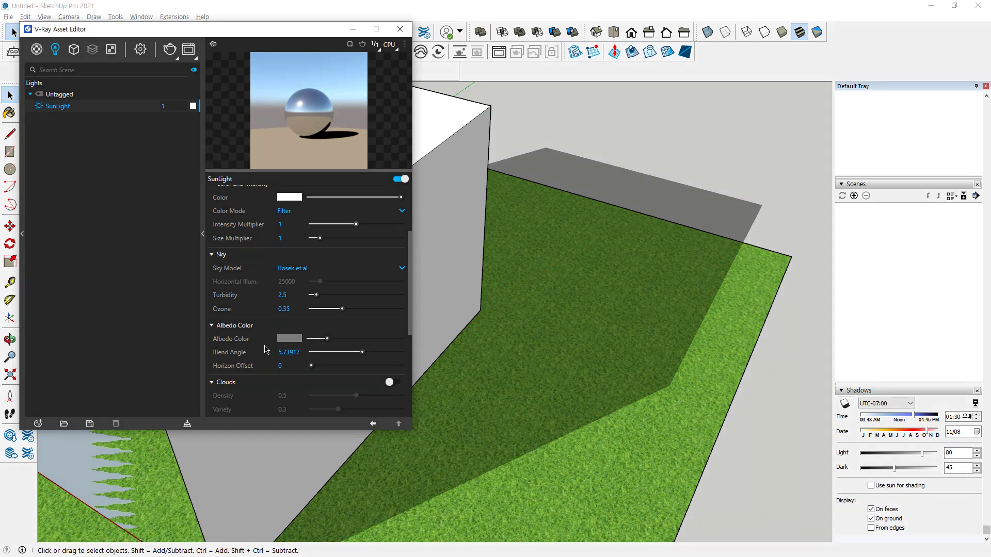
Set the SunLight's Size Multiplier to 5, render the scene and inspect the shadow's edge up close.
click(300, 237)
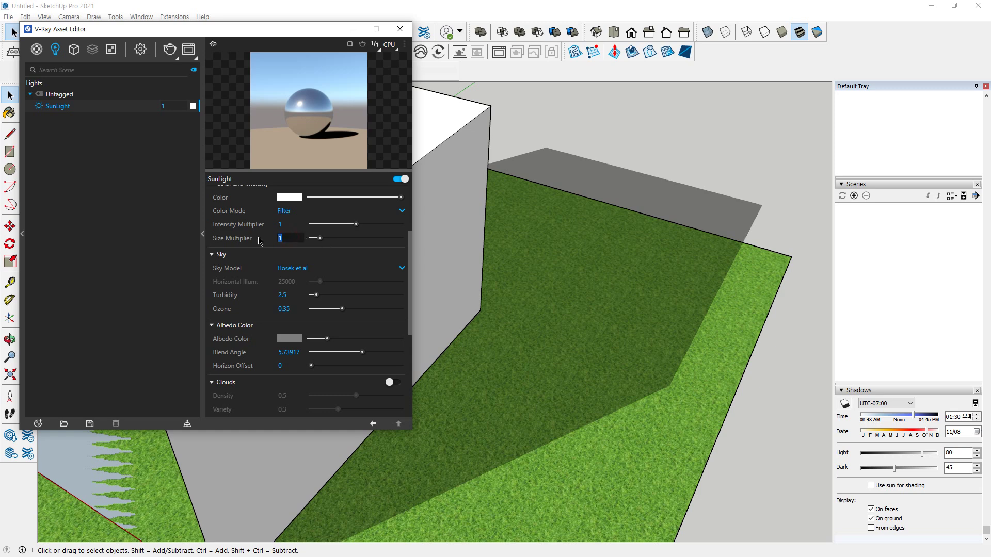
text(5)
key(Return)
click(169, 49)
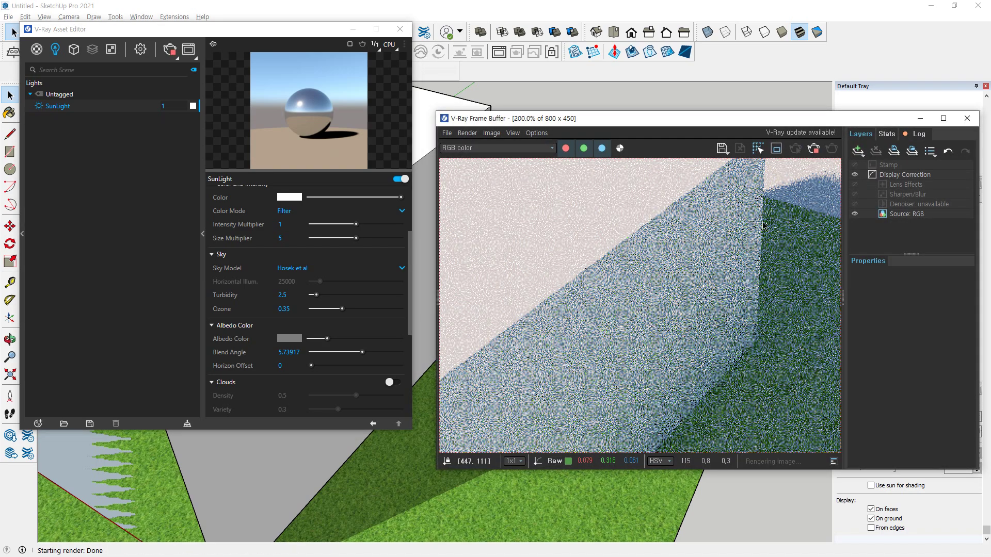
scroll(763, 225, down, 2)
scroll(737, 259, up, 2)
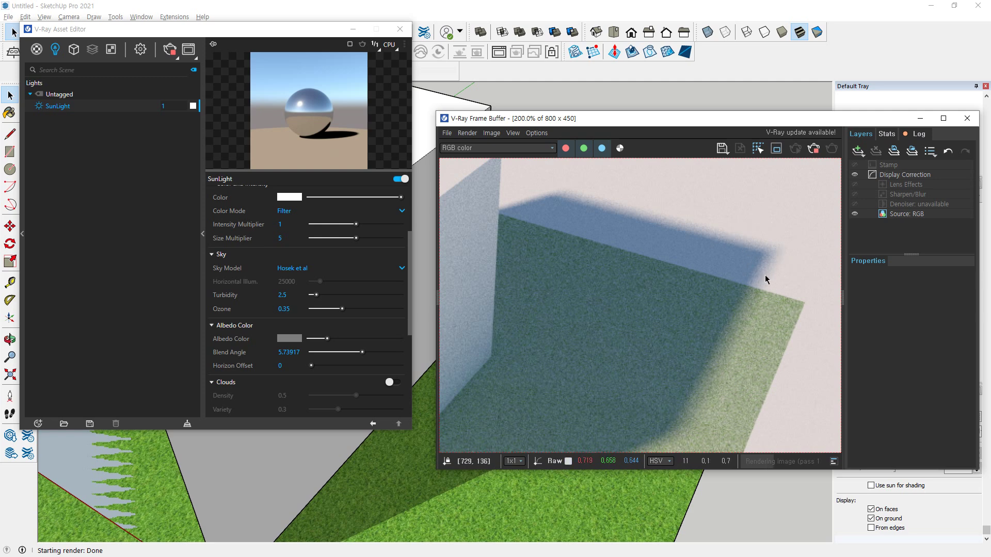
Restore the SunLight's Size Multiplier to 1 and render the scene for comparison.
click(283, 238)
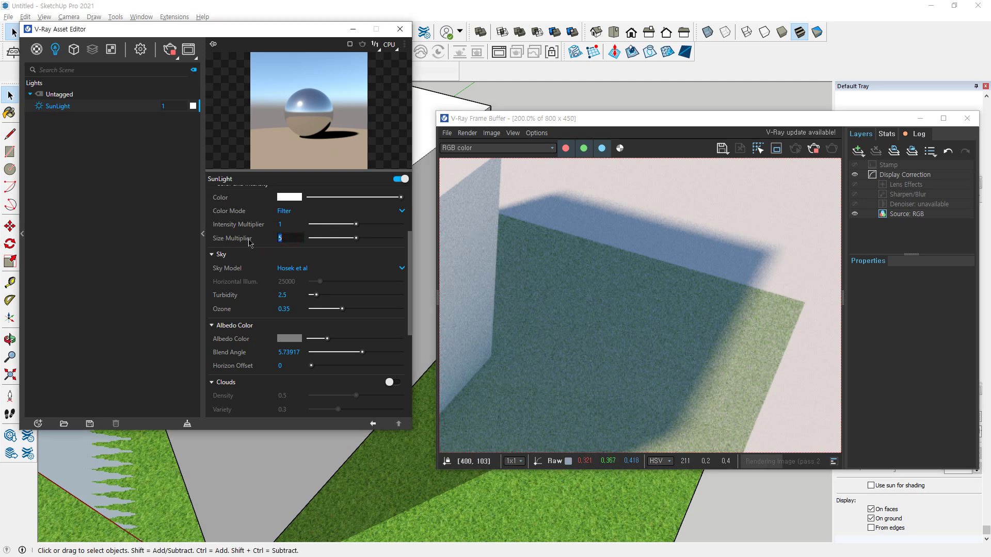
text(1)
key(Return)
click(819, 150)
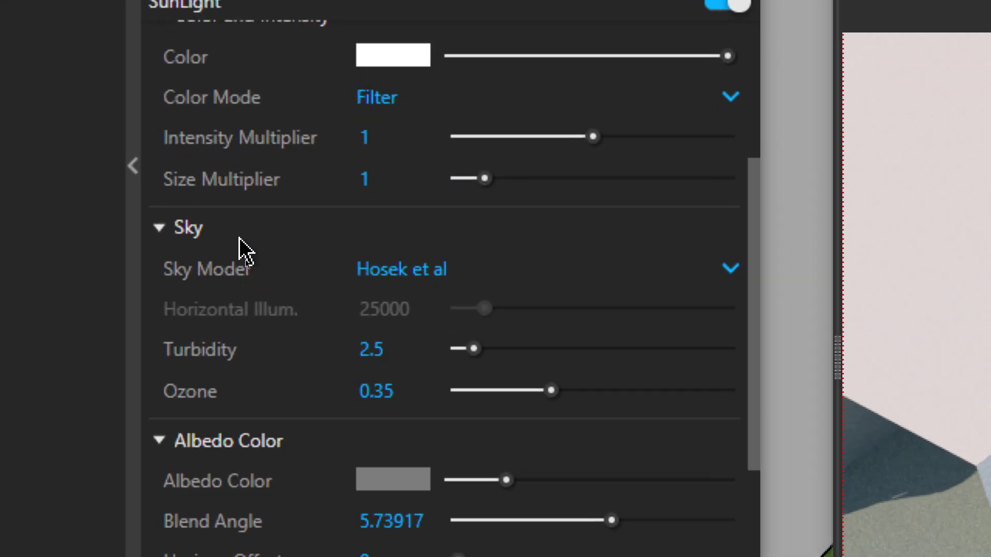
Try CIE Clear as the SunLight's Sky Model and return it to Hosek et al.
mouse_move(215, 263)
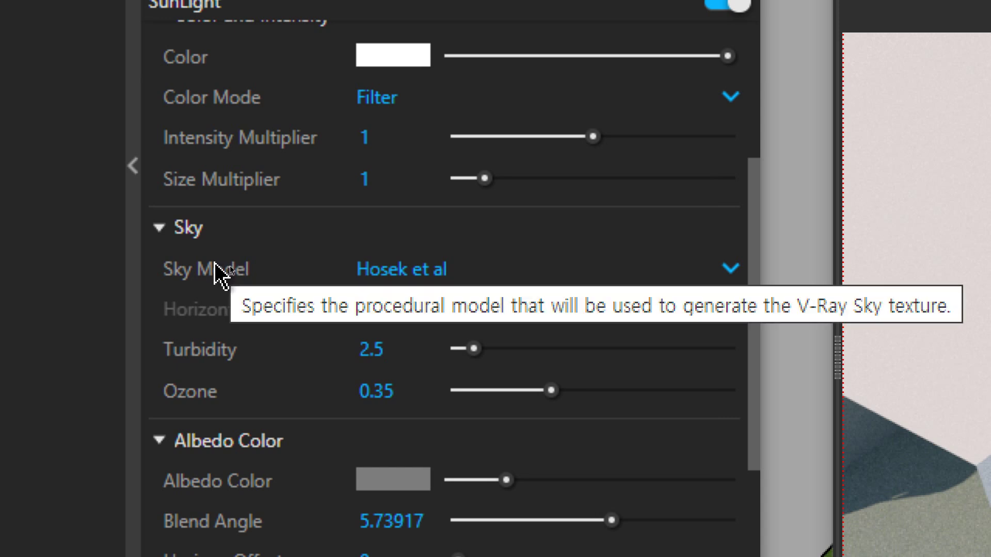
click(660, 270)
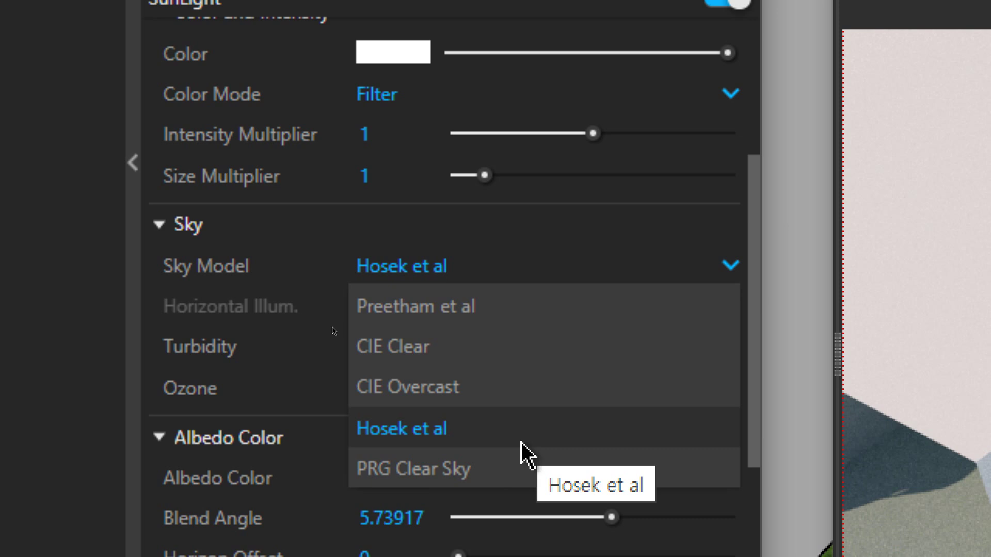
click(483, 362)
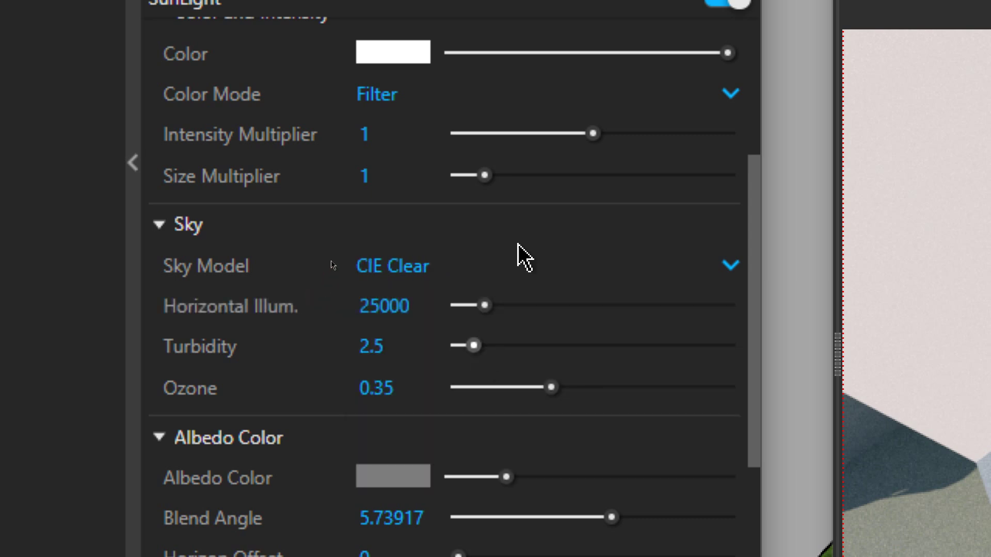
click(516, 279)
click(447, 434)
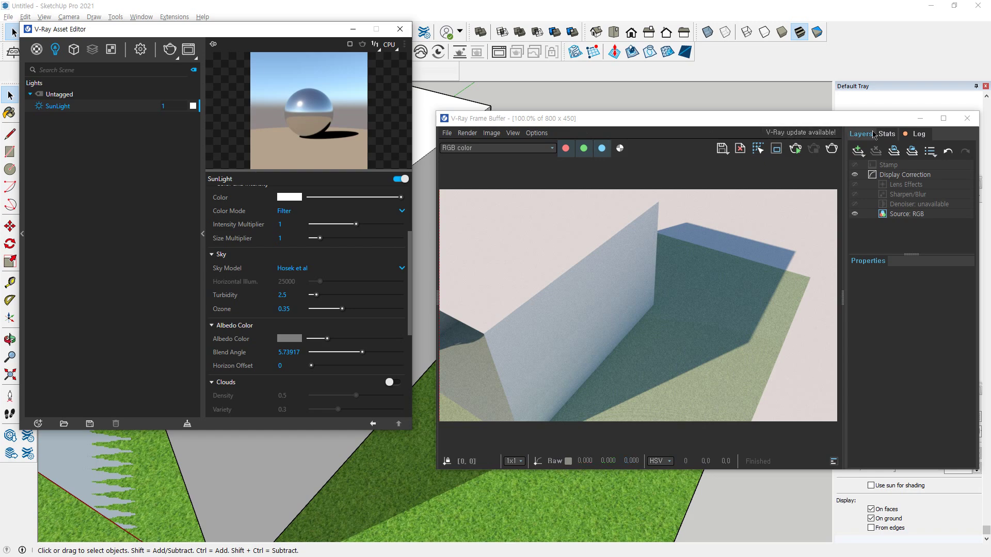
Render the scene from a low viewpoint facing the open side of the box, with the sky in view.
click(967, 119)
click(400, 29)
scroll(467, 246, down, 3)
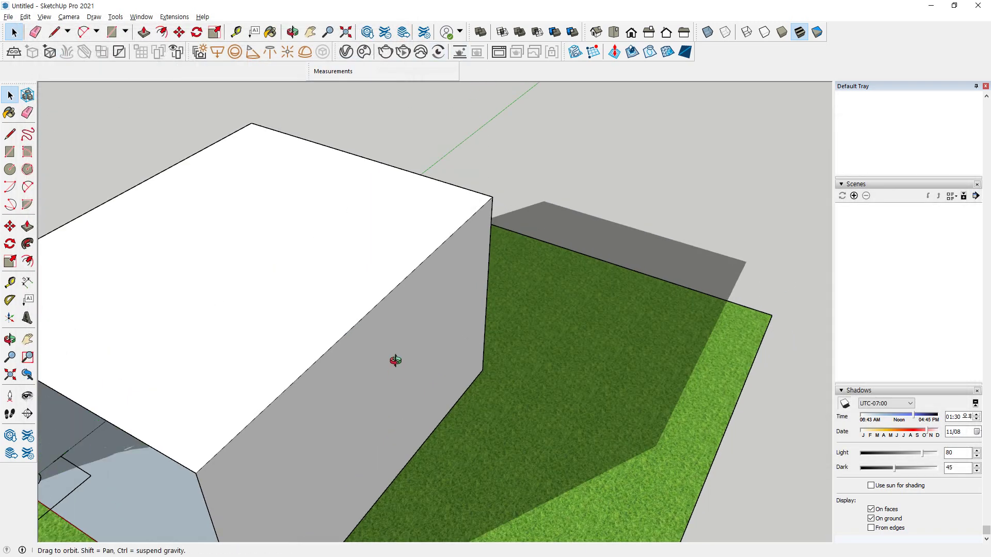
middle_drag(394, 361, 453, 309)
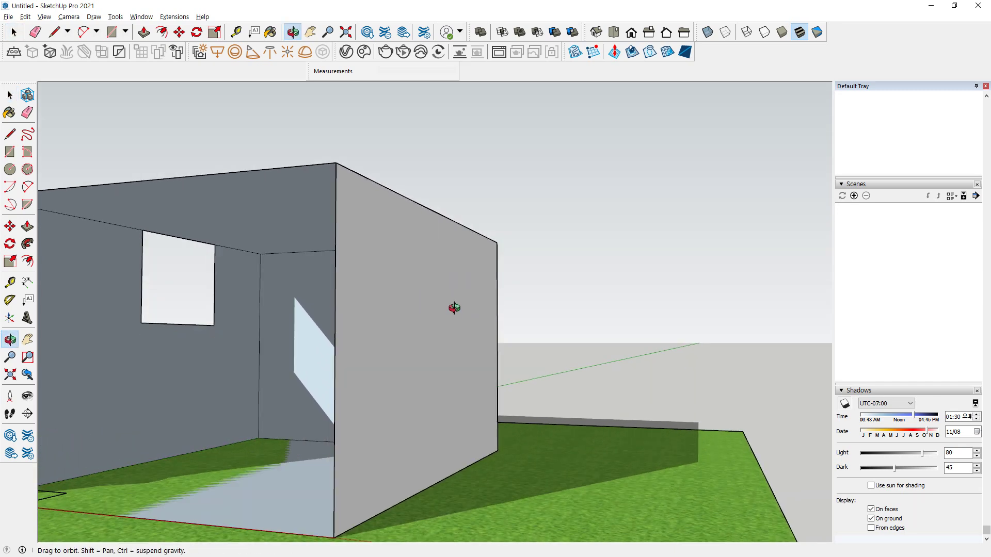
click(386, 51)
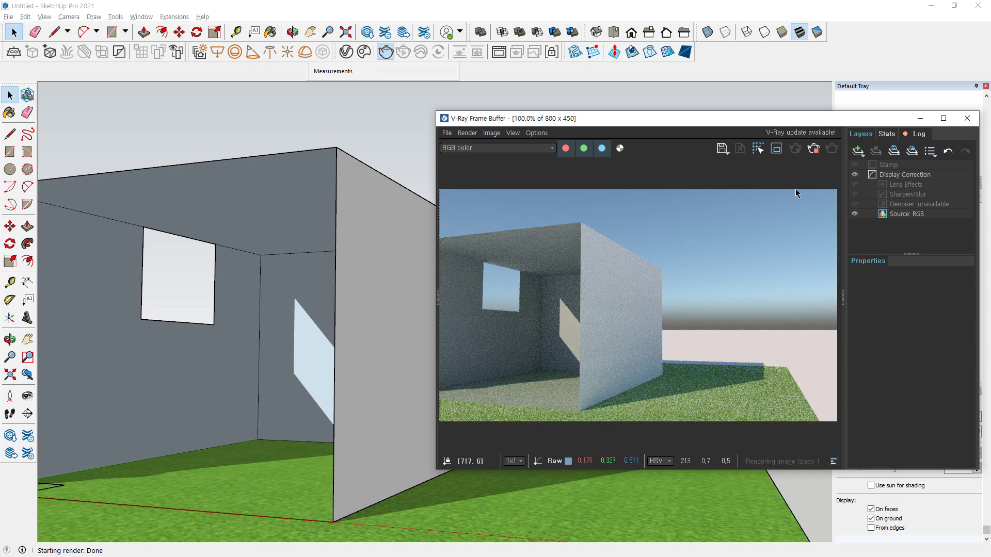
click(813, 148)
Set the SunLight's Sky Model to CIE Clear and render the scene.
click(347, 52)
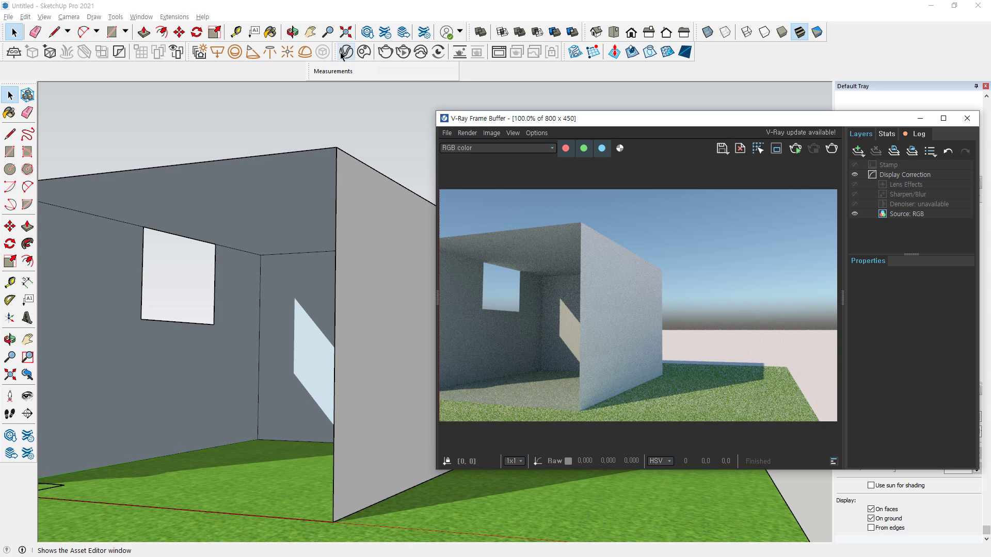
click(318, 270)
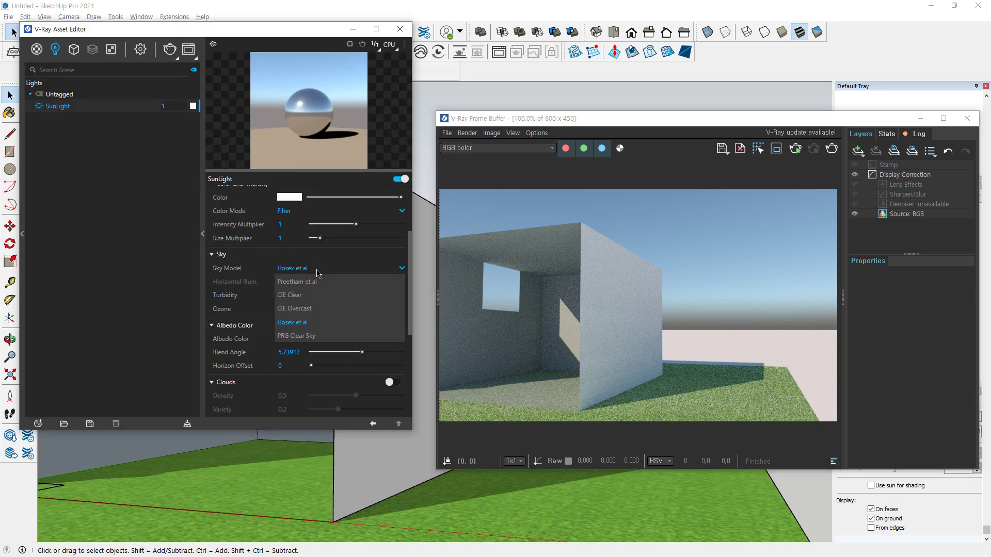
click(305, 295)
click(832, 149)
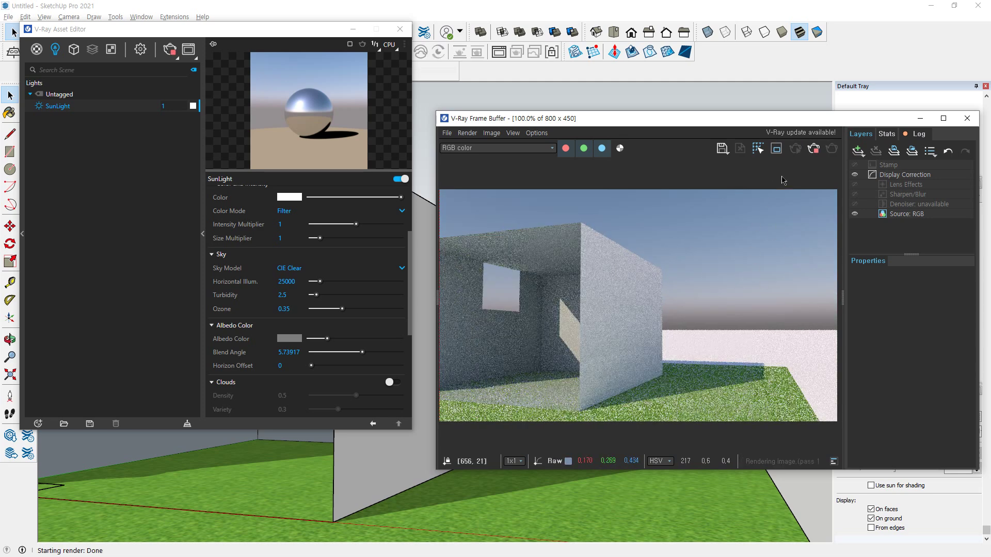
Render the scene with the CIE Overcast Sky Model, and switch the Sky Model back to Hosek et al.
click(308, 270)
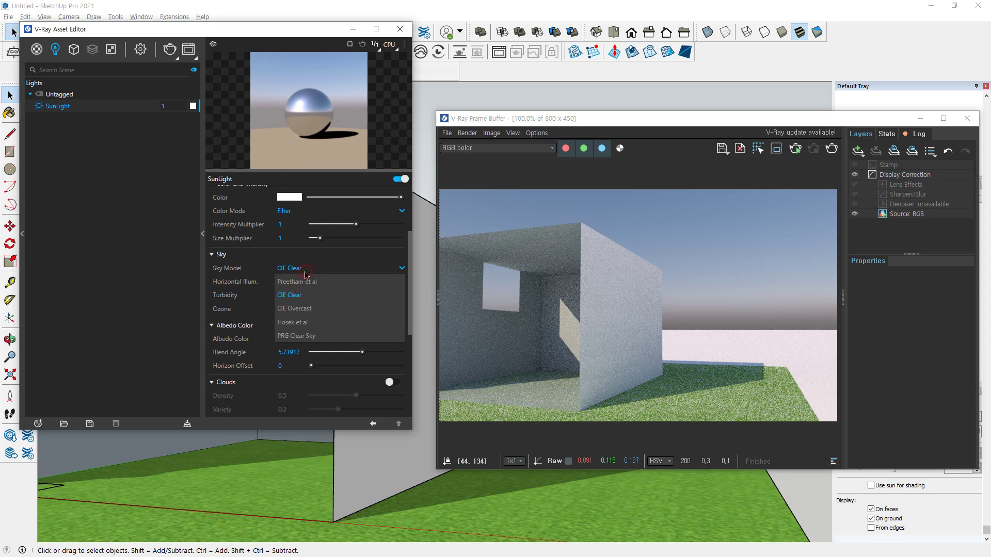
click(314, 312)
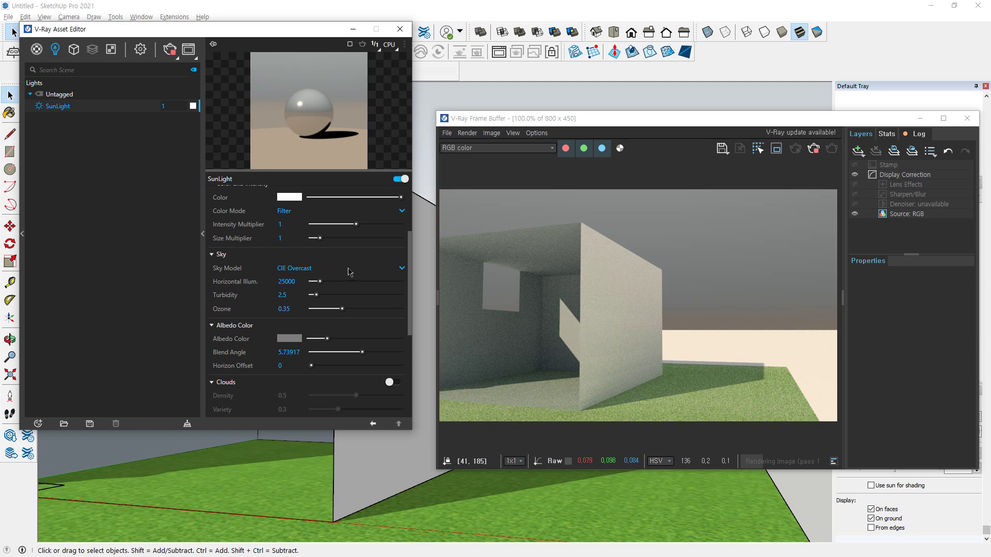
click(401, 268)
click(345, 321)
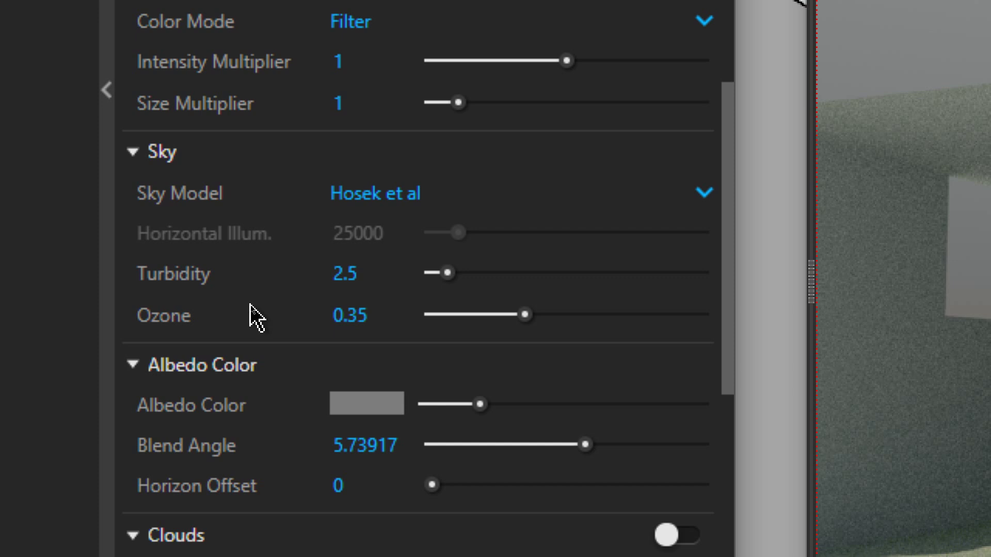
Raise the SunLight's sky Turbidity to 10.
mouse_move(250, 307)
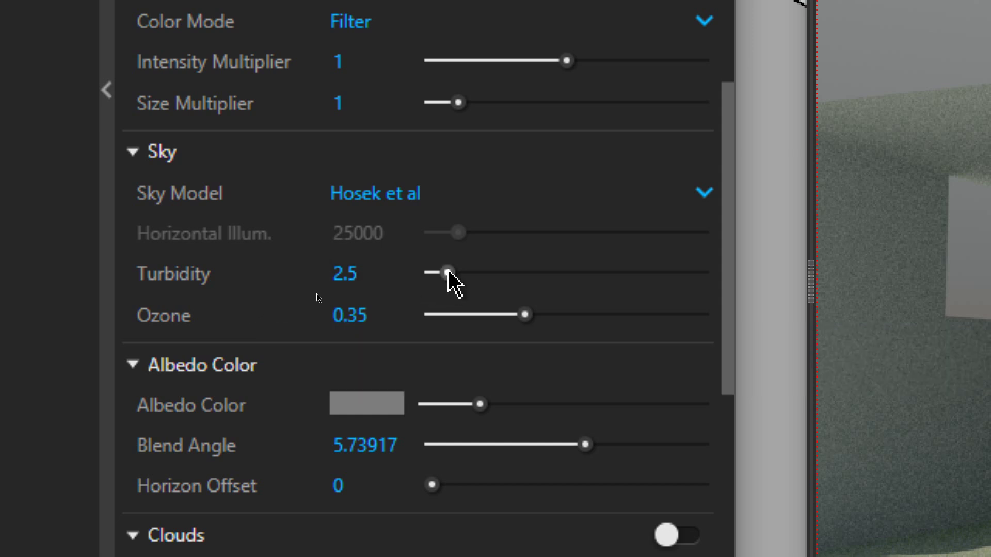
click(356, 315)
key(BackSpace)
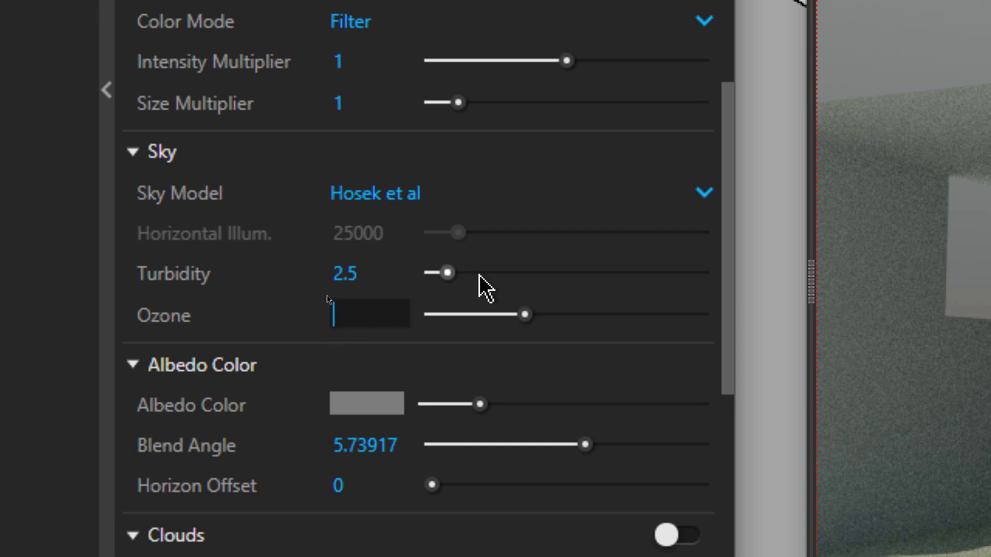
key(Escape)
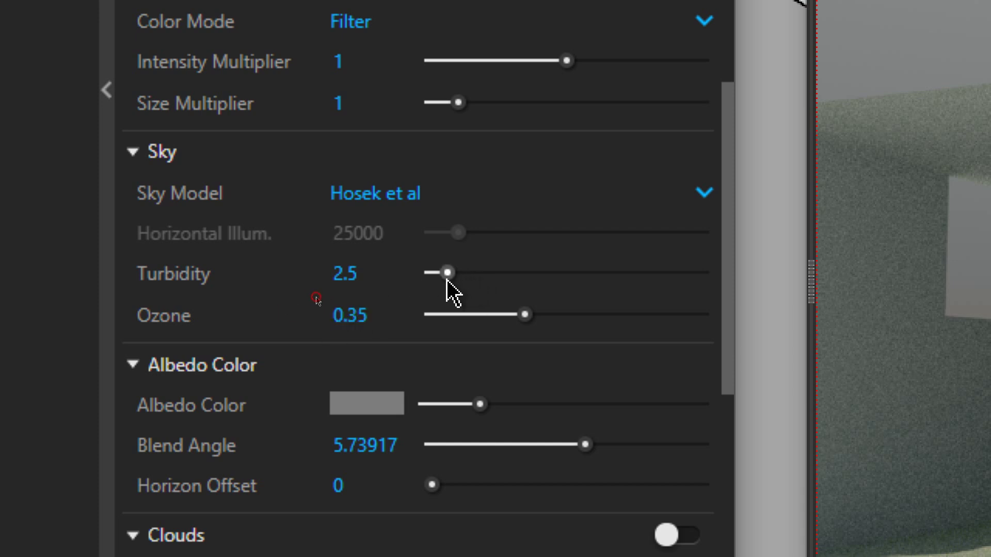
drag(447, 278, 714, 279)
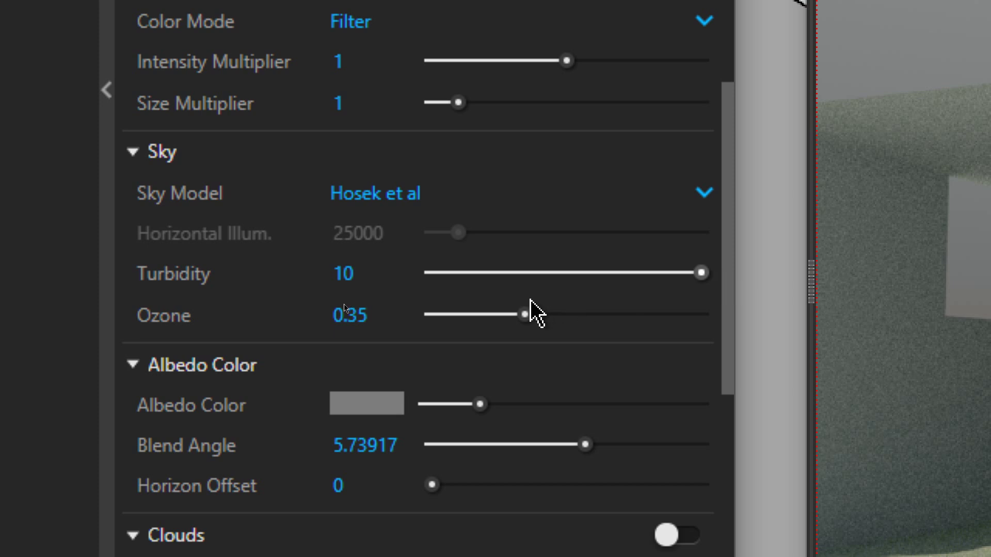
Set the sky's Ozone to 0 and the SunLight's Size Multiplier to 5, and render the scene.
drag(523, 314, 424, 314)
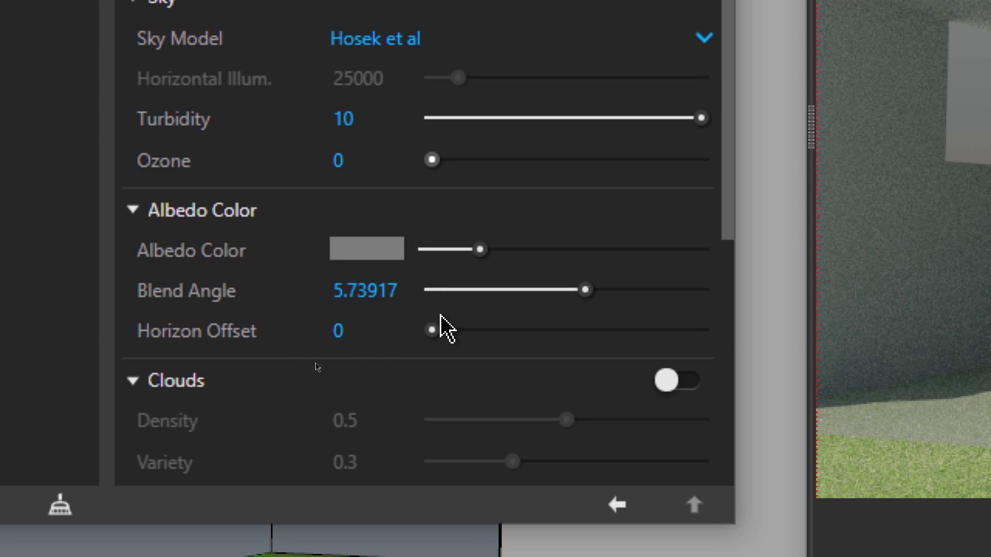
text(0.35)
key(Return)
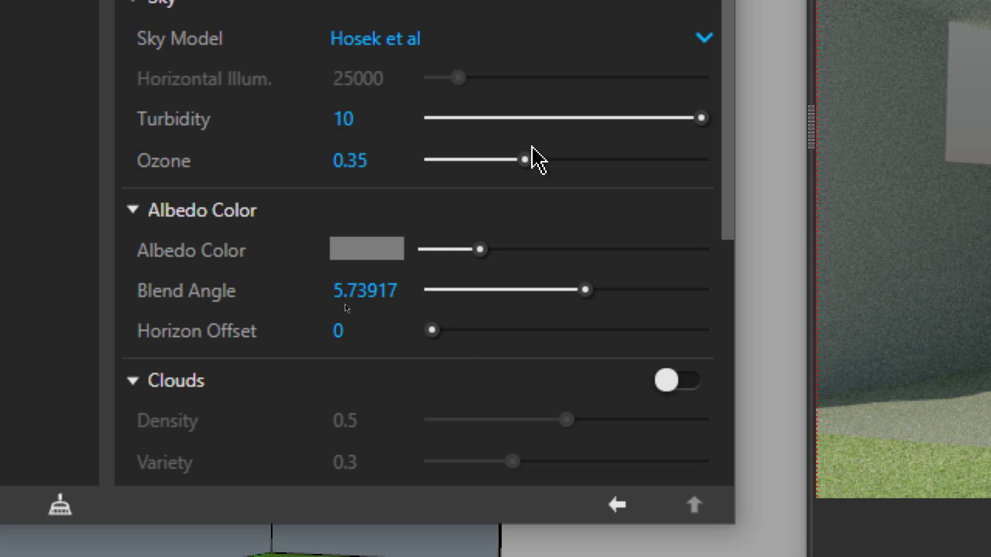
drag(523, 162, 407, 170)
scroll(379, 166, up, 1)
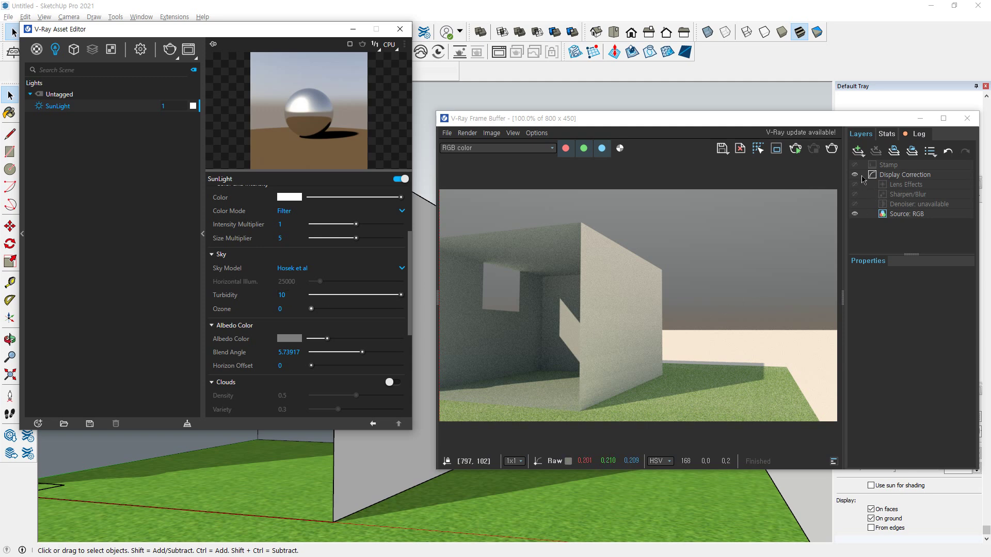
click(831, 148)
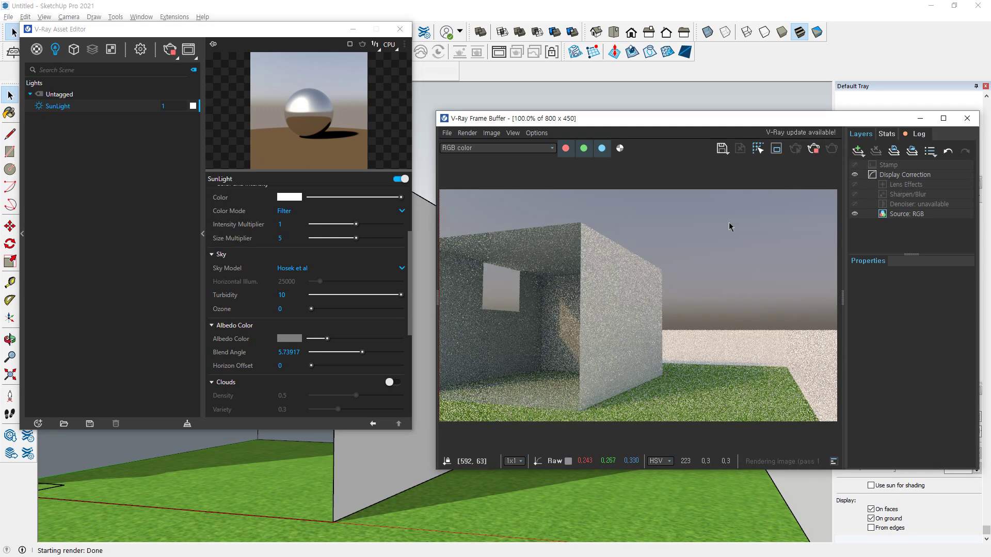
mouse_move(703, 240)
mouse_down()
mouse_move(729, 193)
mouse_move(759, 230)
mouse_move(717, 247)
mouse_up()
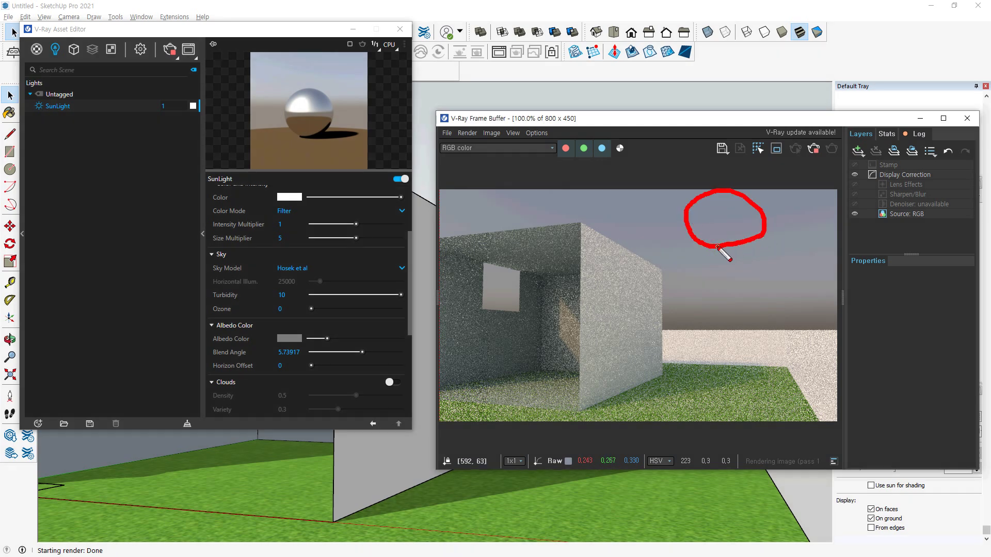
key(Escape)
Set the sky's Turbidity to 2 and Ozone to 1, and render the scene for comparison.
double_click(283, 294)
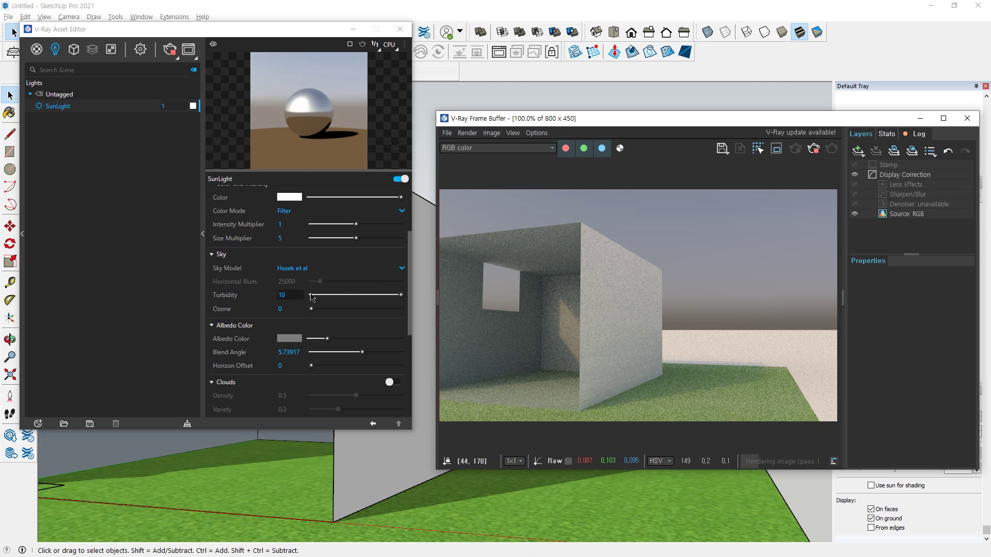
text(0)
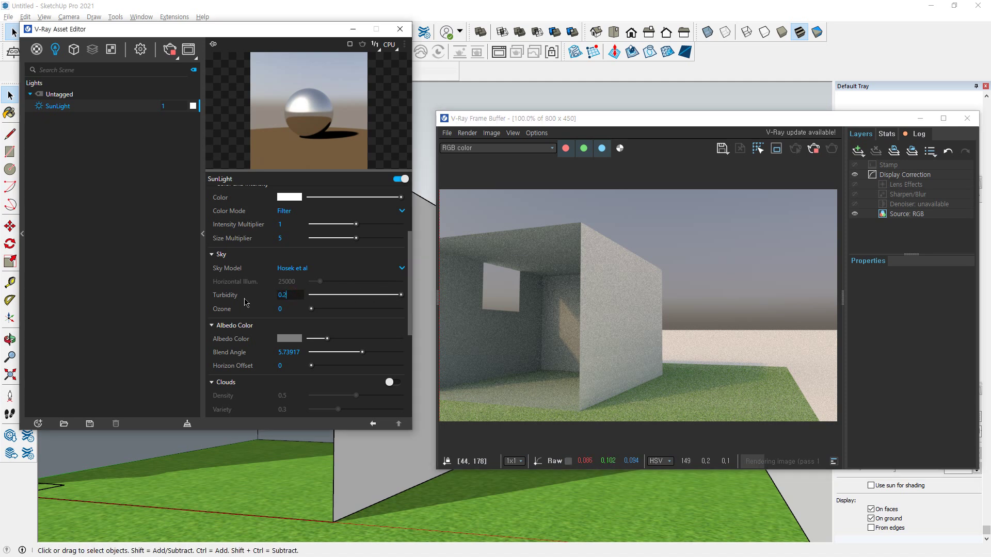
key(Return)
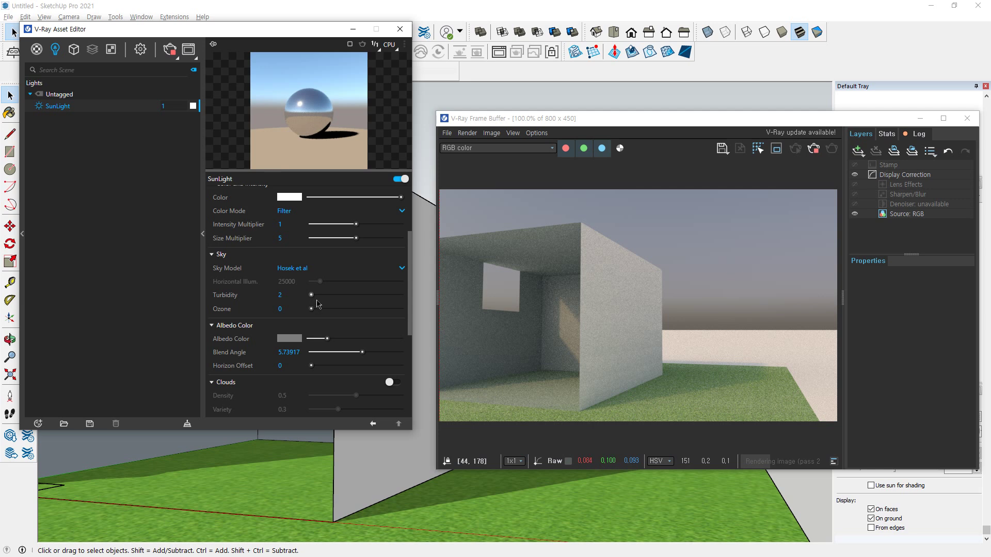
drag(311, 309, 418, 313)
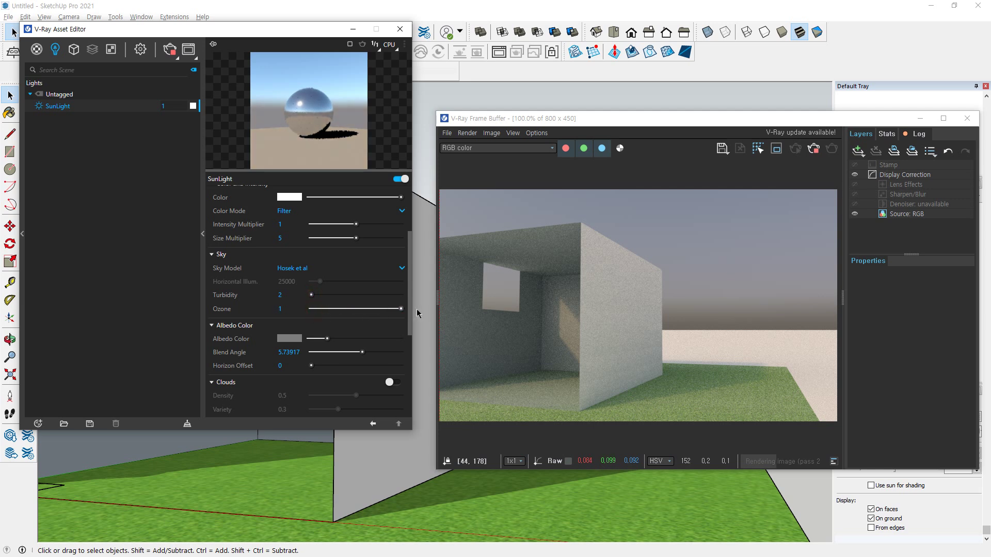
click(813, 148)
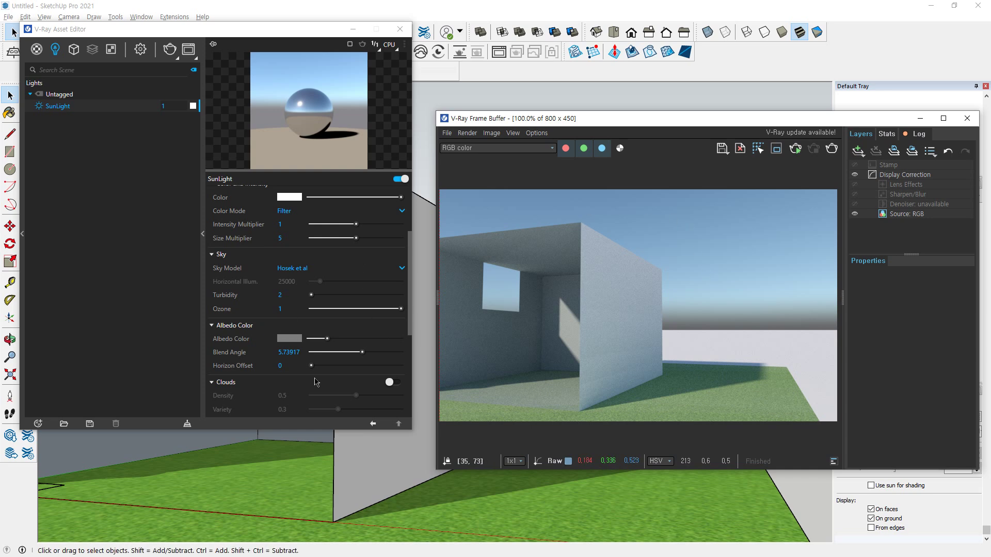
mouse_move(232, 368)
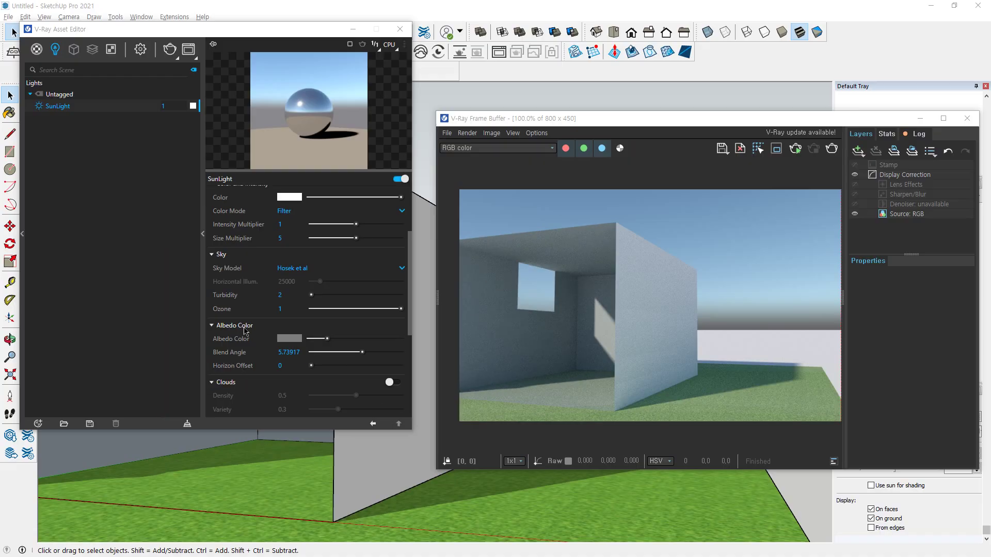
Close the render window, delete the grass ground face around the box, and render the scene without it.
click(972, 119)
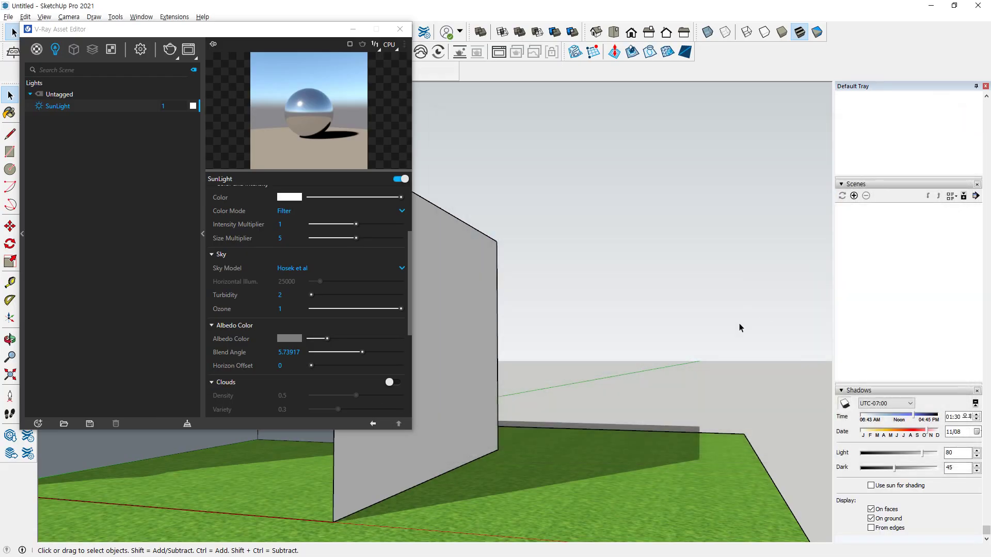
scroll(686, 371, down, 1)
key(e)
mouse_move(681, 360)
mouse_down()
mouse_move(813, 361)
mouse_move(766, 372)
mouse_move(762, 441)
mouse_move(780, 429)
mouse_up()
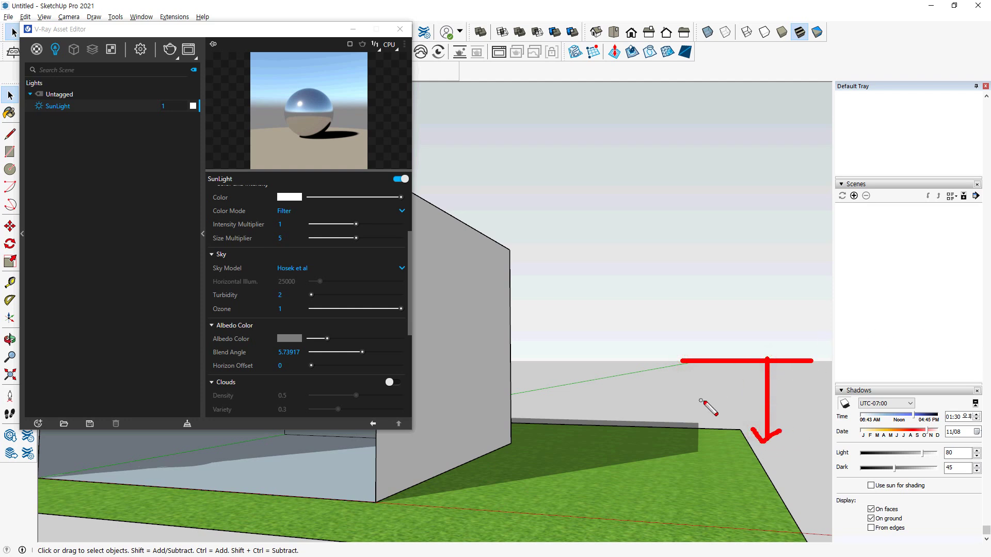
mouse_move(708, 405)
mouse_down()
mouse_move(719, 410)
mouse_move(694, 407)
mouse_up()
drag(276, 348, 325, 356)
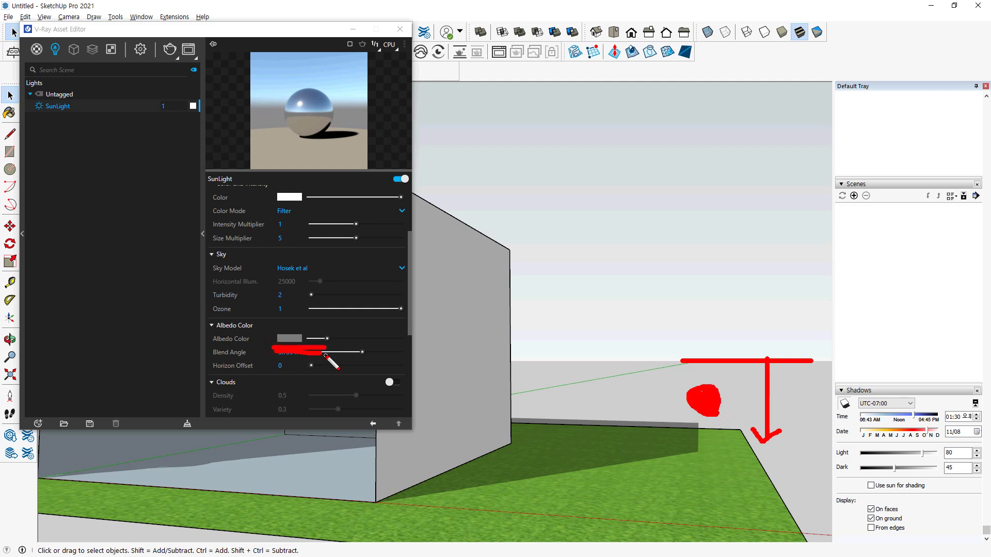
key(Escape)
double_click(707, 486)
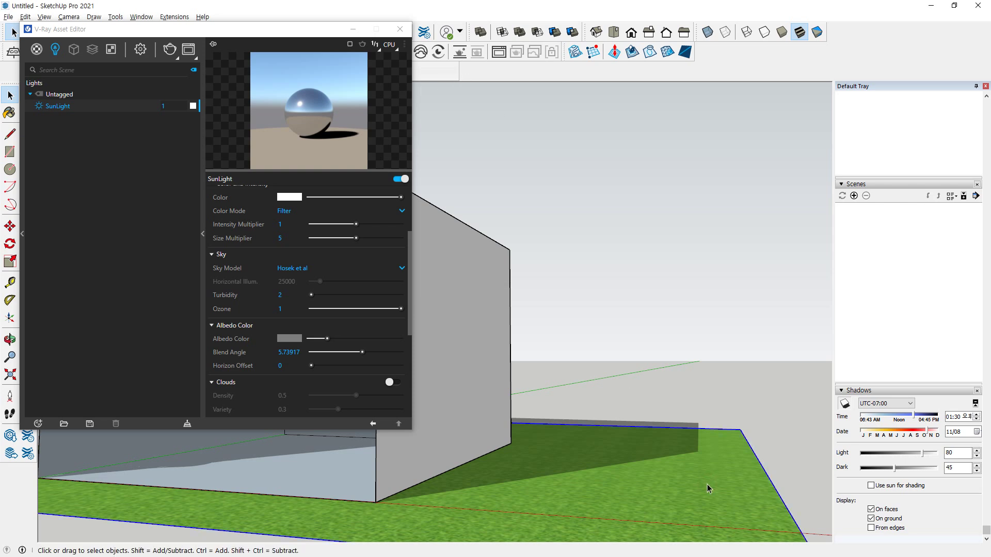
key(Delete)
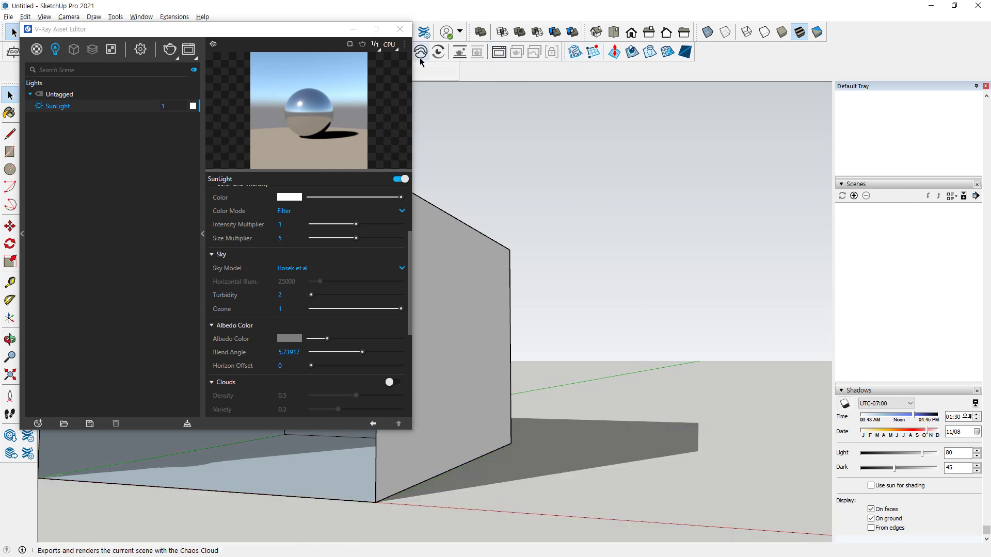
click(169, 49)
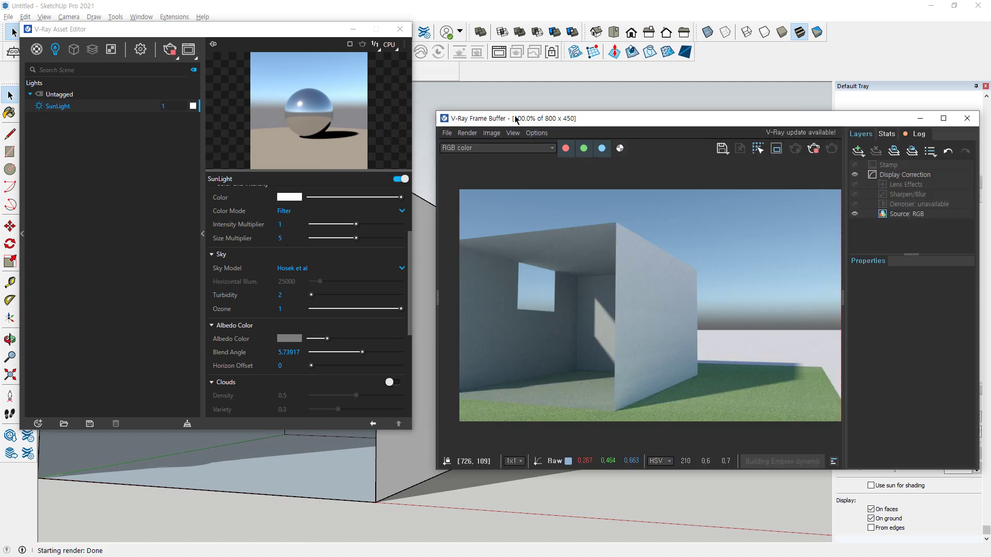
drag(767, 367, 760, 358)
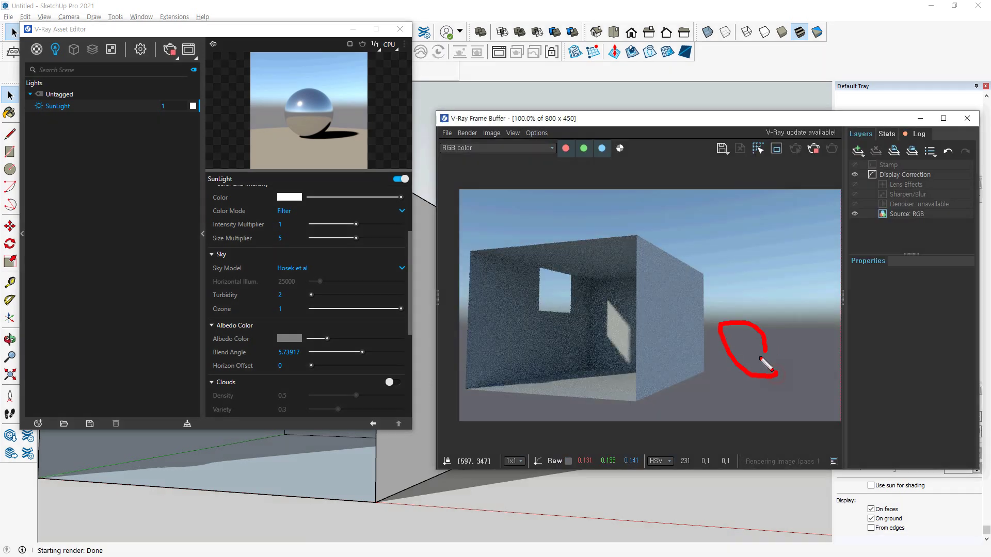
mouse_move(296, 356)
mouse_down()
mouse_move(265, 344)
mouse_move(333, 341)
mouse_move(284, 361)
mouse_up()
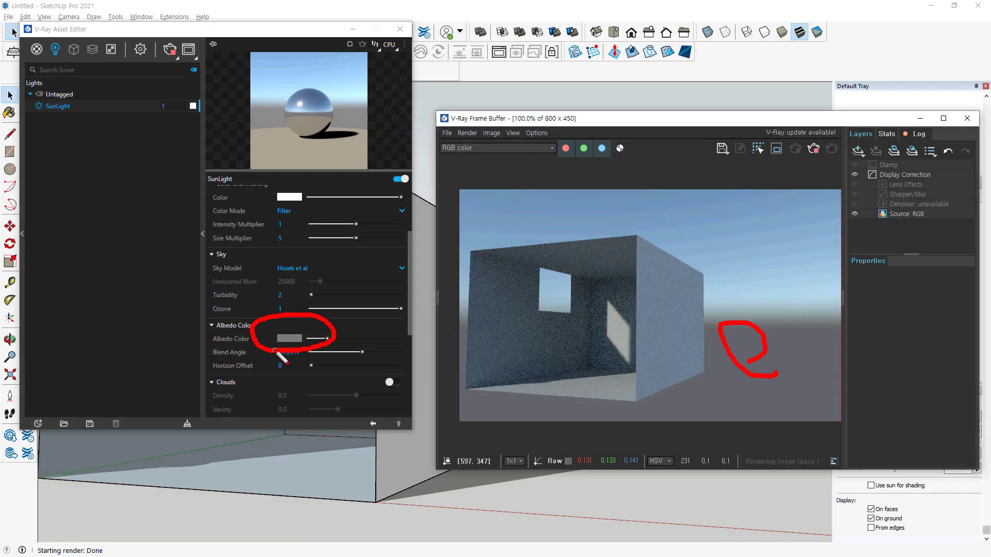
key(Escape)
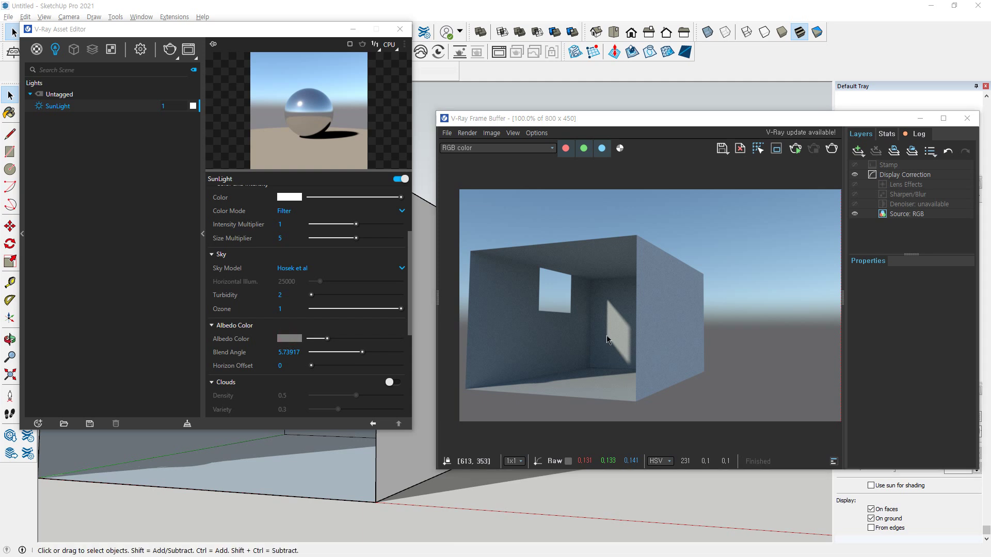
Set the SunLight's Albedo Color to pure red (RGB 1, 0, 0) and render the scene.
click(289, 339)
drag(542, 181, 622, 168)
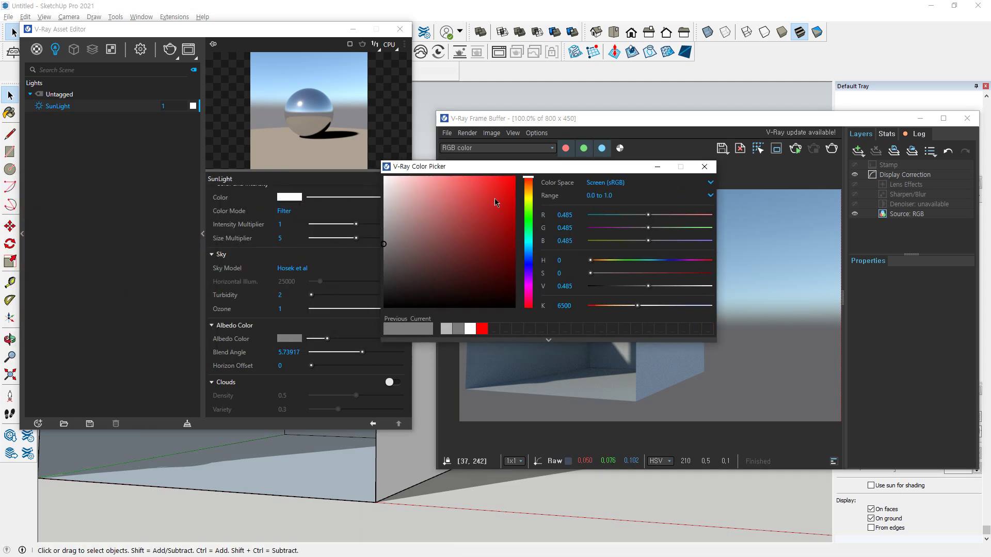
drag(494, 199, 518, 175)
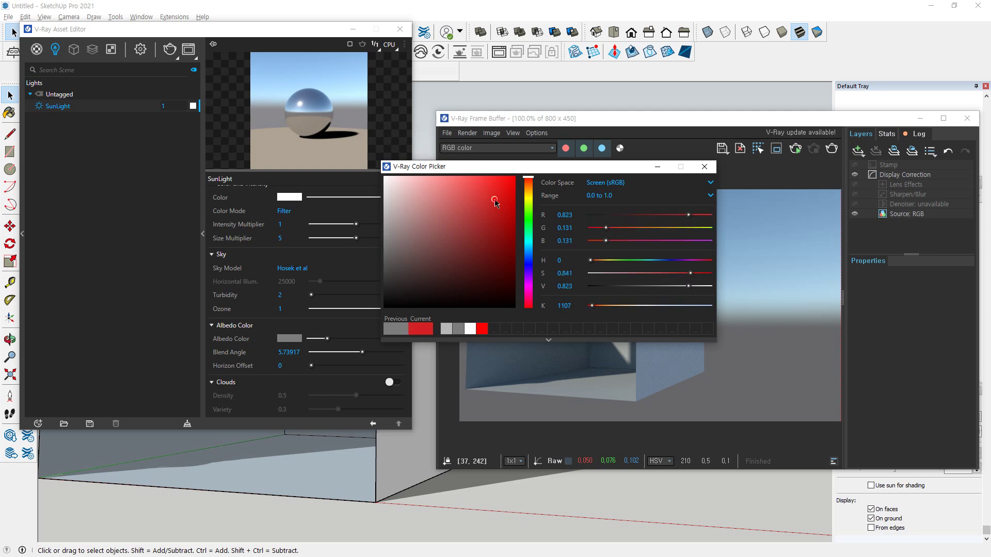
click(704, 167)
click(831, 151)
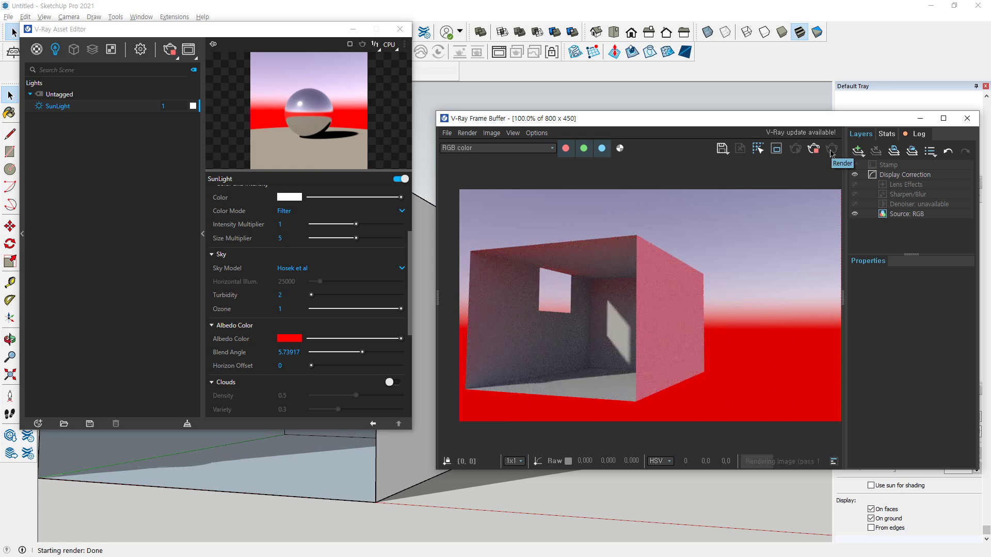
Restore the Albedo Color to the saved gray (RGB 0.485) and render the scene.
click(295, 339)
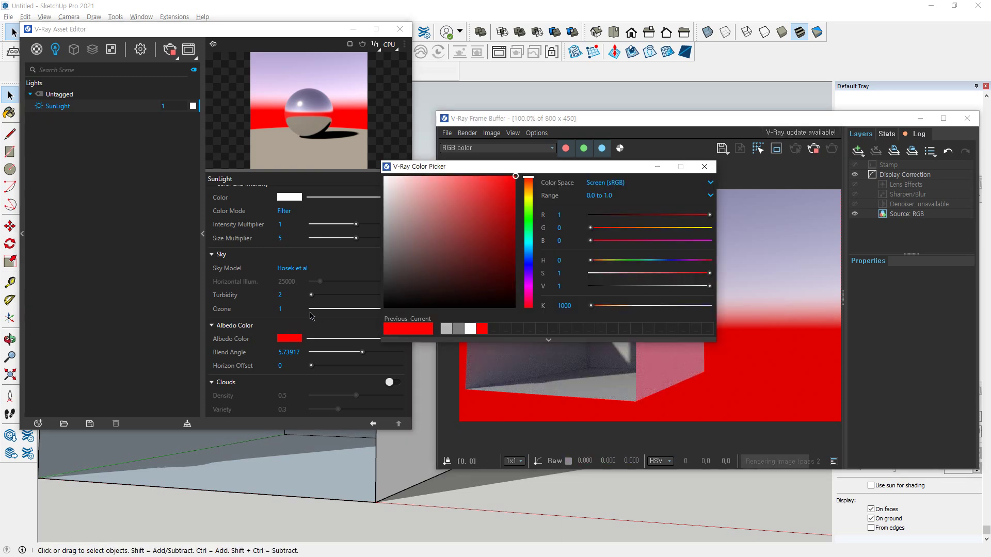
click(458, 328)
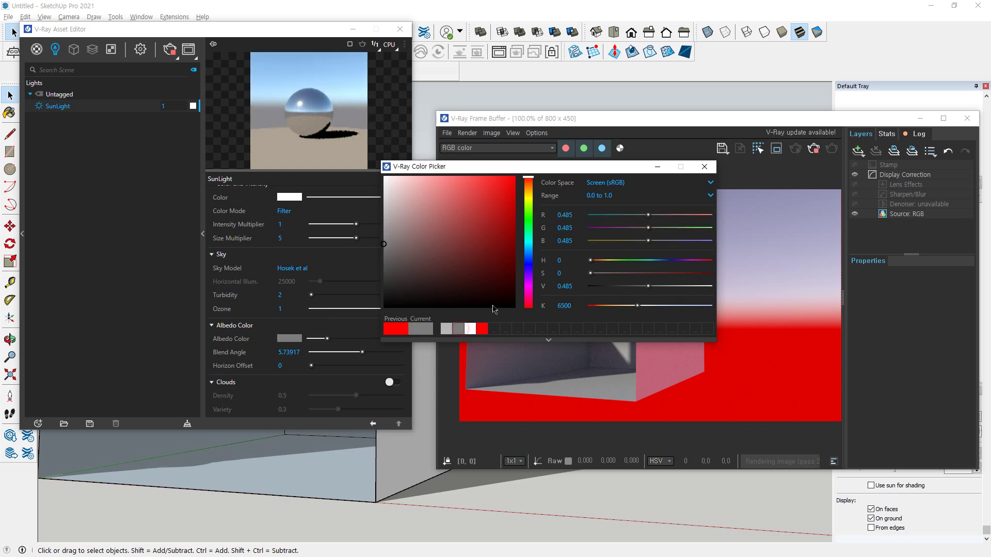
click(704, 166)
click(832, 151)
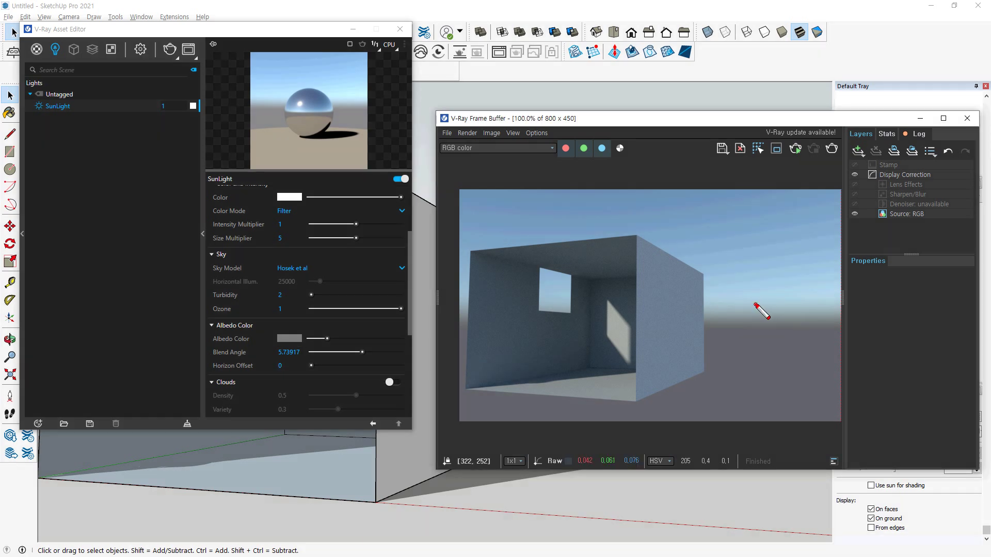
mouse_move(755, 305)
mouse_down()
mouse_move(771, 304)
mouse_move(764, 340)
mouse_move(805, 337)
mouse_up()
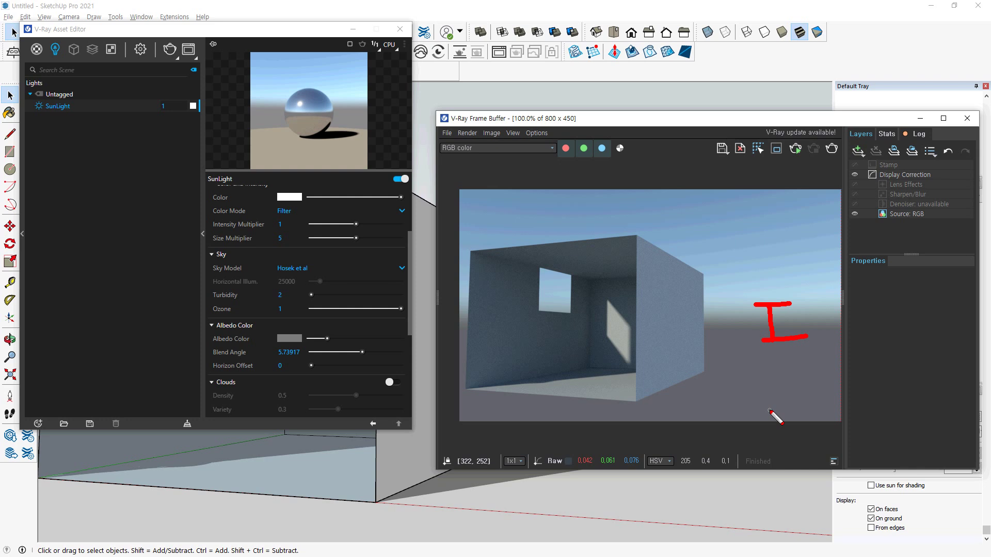
key(Escape)
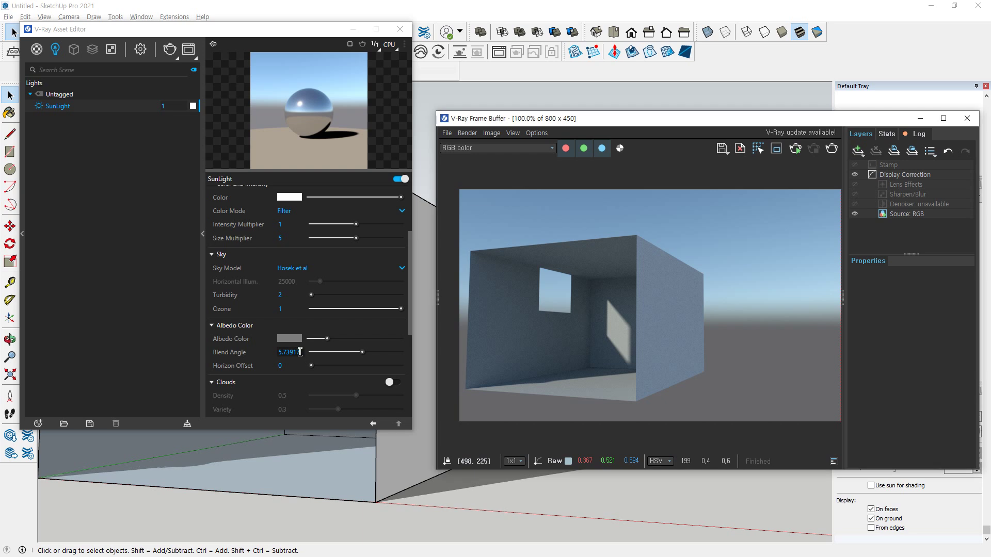
Set the Albedo Color's Blend Angle to 1 and render the scene.
double_click(300, 351)
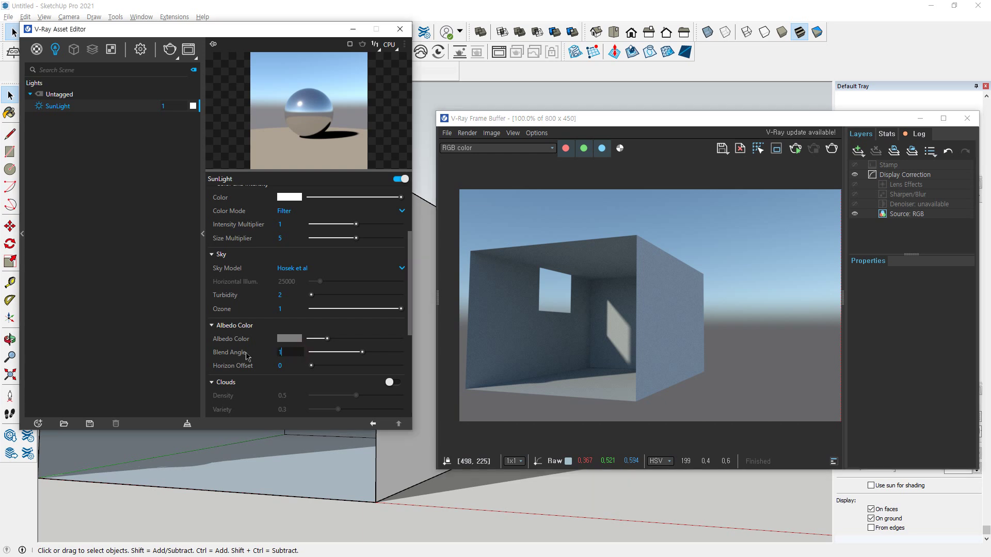
text(1)
click(716, 392)
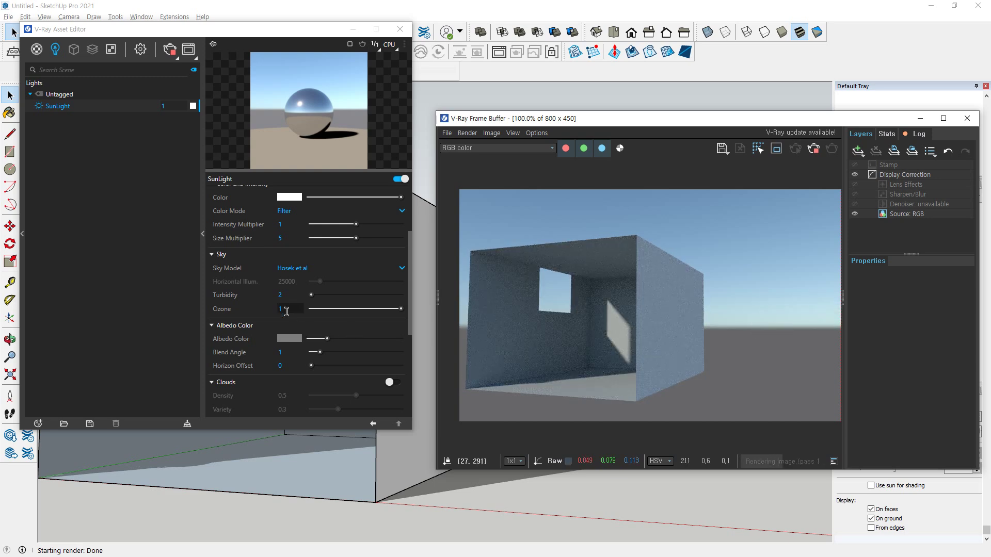
Set the Blend Angle to 0 and restart the render to compare the horizon edge.
double_click(280, 351)
text(0)
key(Return)
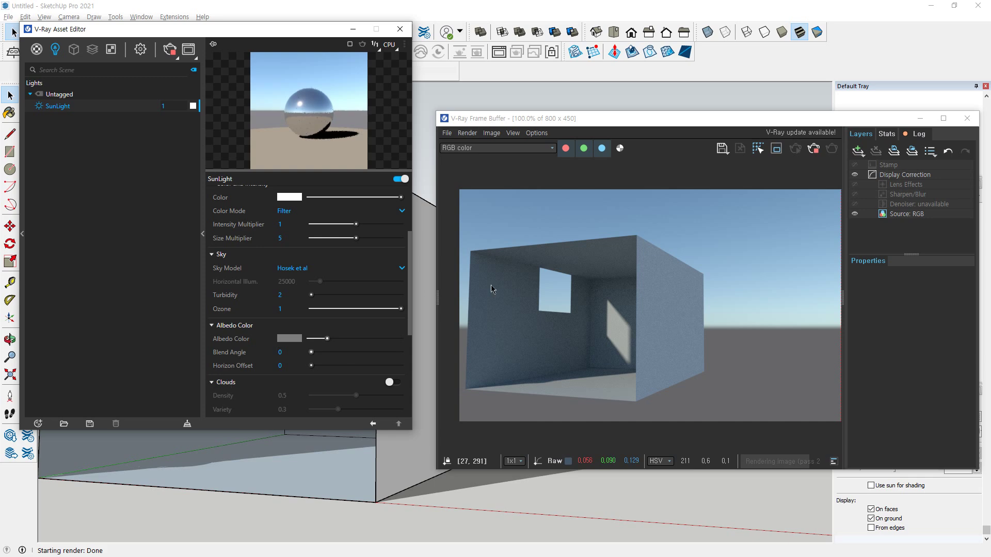
click(813, 148)
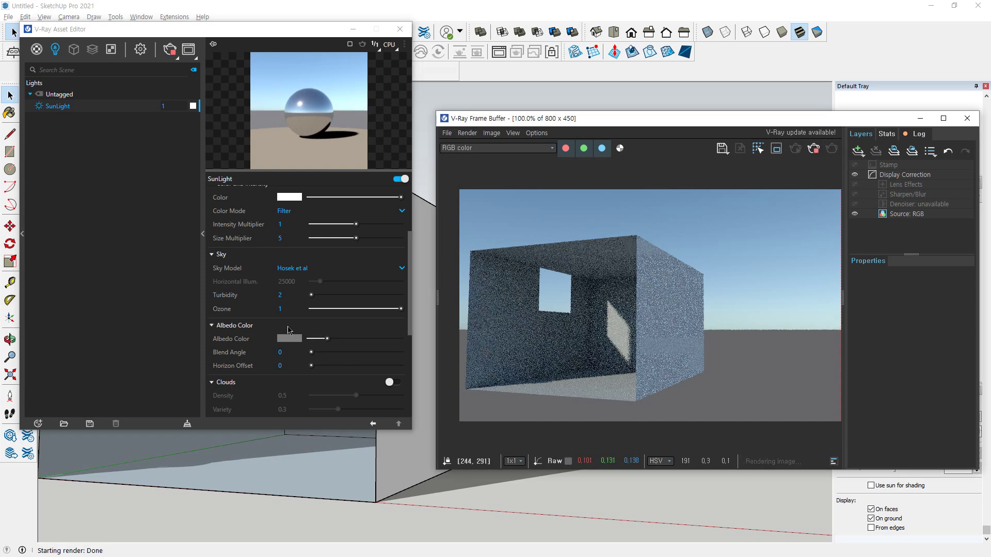
Raise the Blend Angle to 10 and render the scene to compare the horizon transition.
double_click(280, 352)
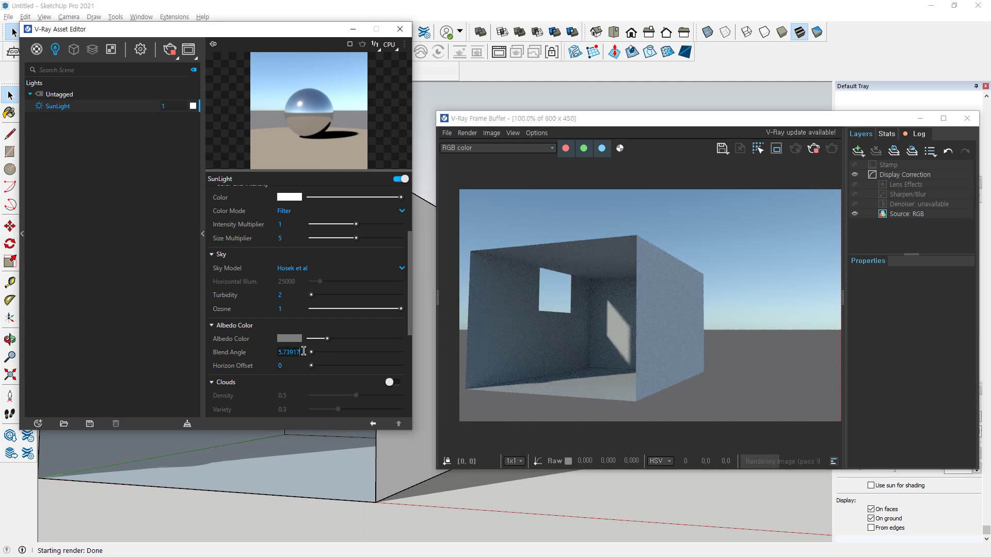
text(10)
key(Return)
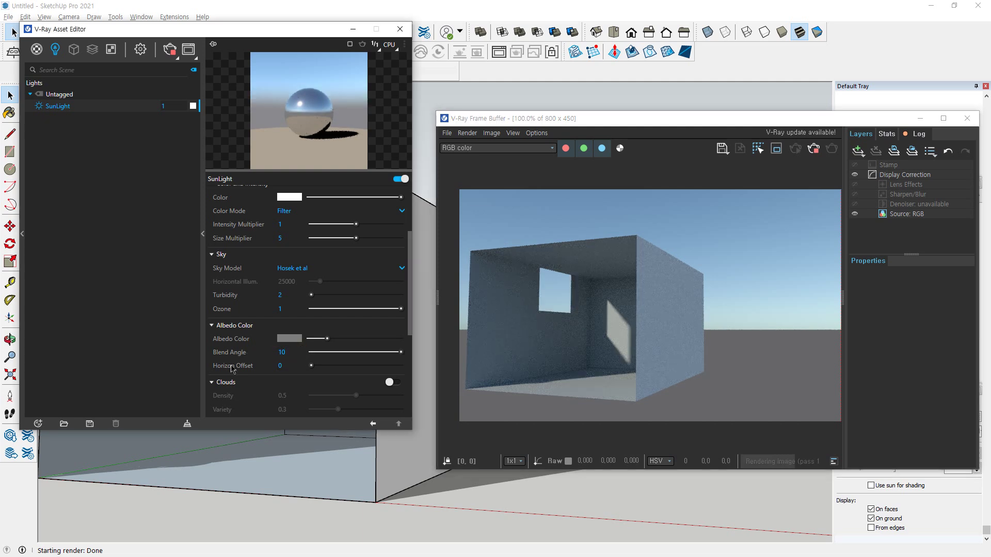
click(831, 150)
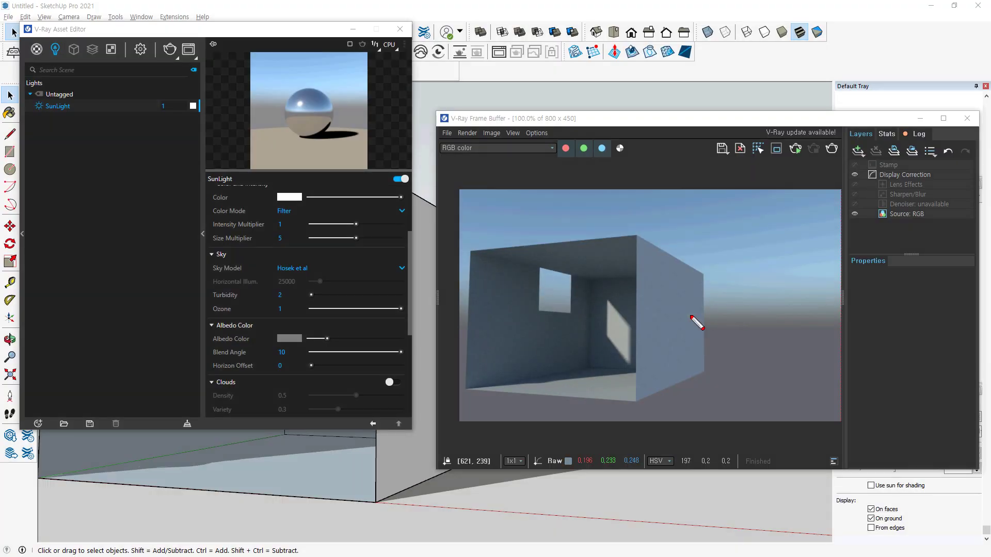
mouse_move(537, 304)
mouse_down()
mouse_move(868, 303)
mouse_move(496, 307)
mouse_up()
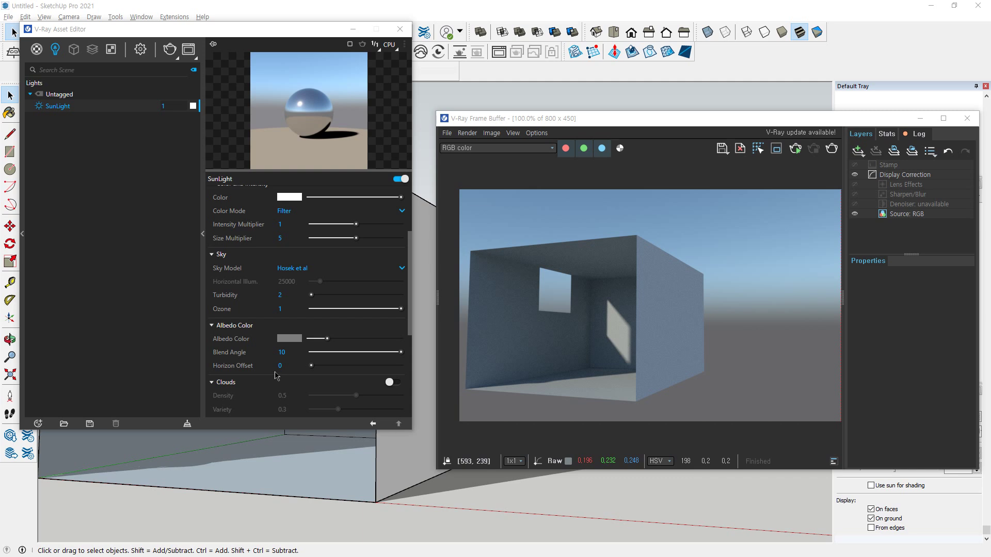
Raise the SunLight's Horizon Offset to 10 and render the scene to compare the horizon line.
drag(312, 365, 414, 369)
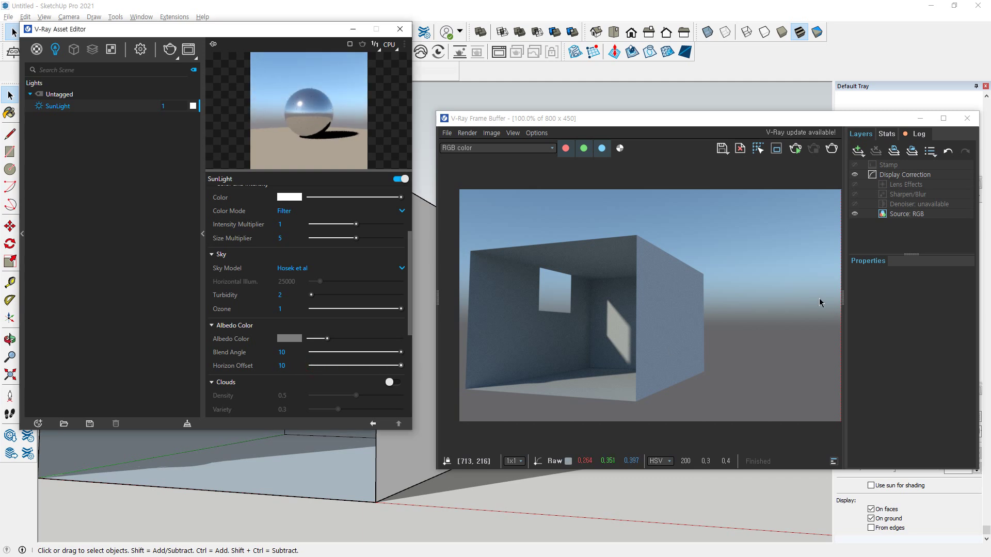
drag(774, 314, 770, 384)
mouse_move(748, 368)
mouse_down()
mouse_move(758, 380)
mouse_move(796, 367)
mouse_up()
key(Escape)
click(831, 149)
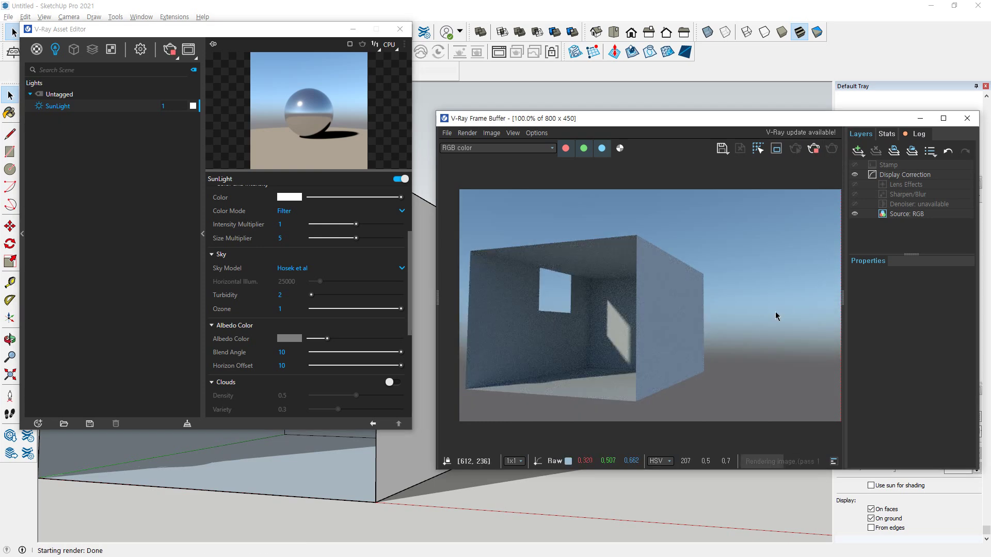
drag(504, 303, 851, 304)
mouse_move(782, 304)
mouse_down()
mouse_move(785, 347)
mouse_move(798, 339)
mouse_up()
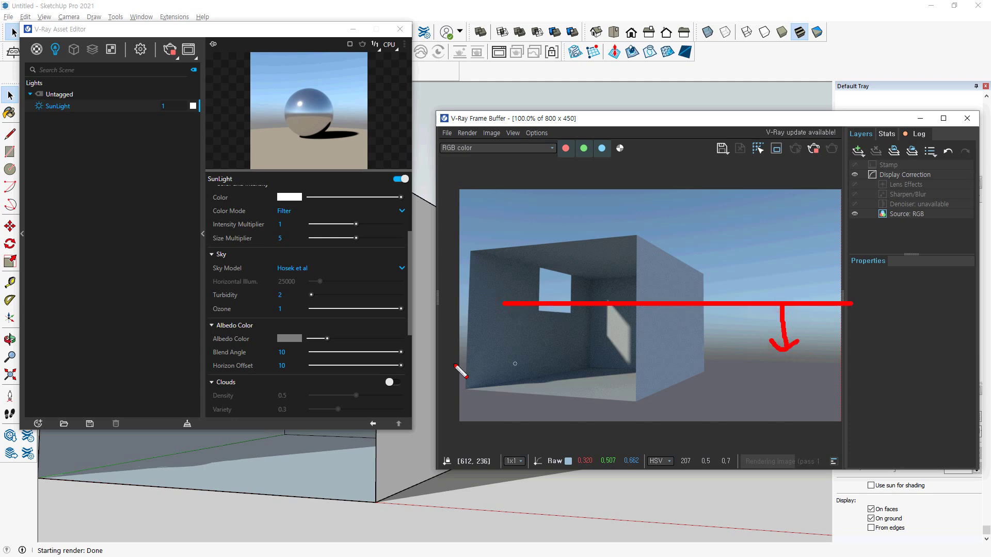
key(Escape)
Reset the Horizon Offset to 0 and render the scene.
drag(293, 367, 246, 368)
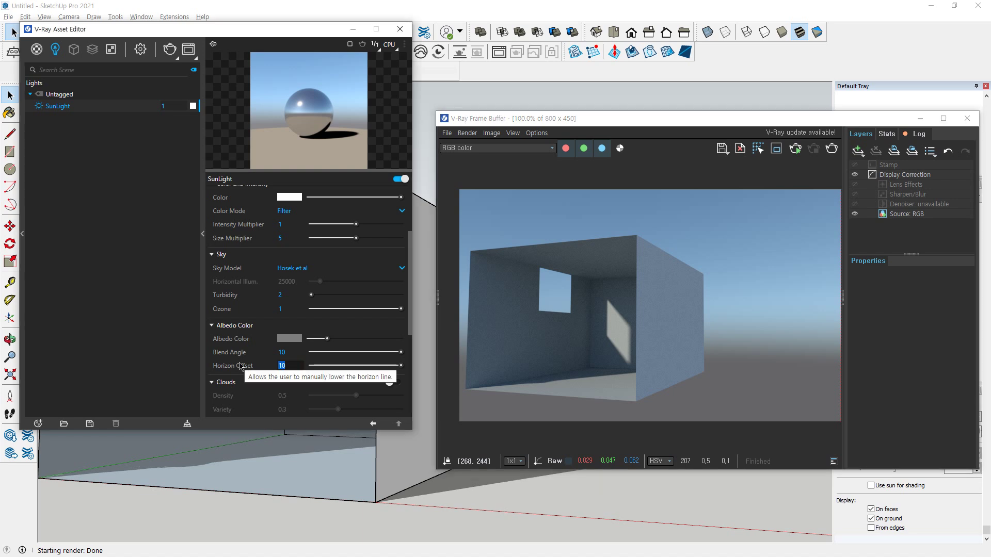
text(1)
key(Return)
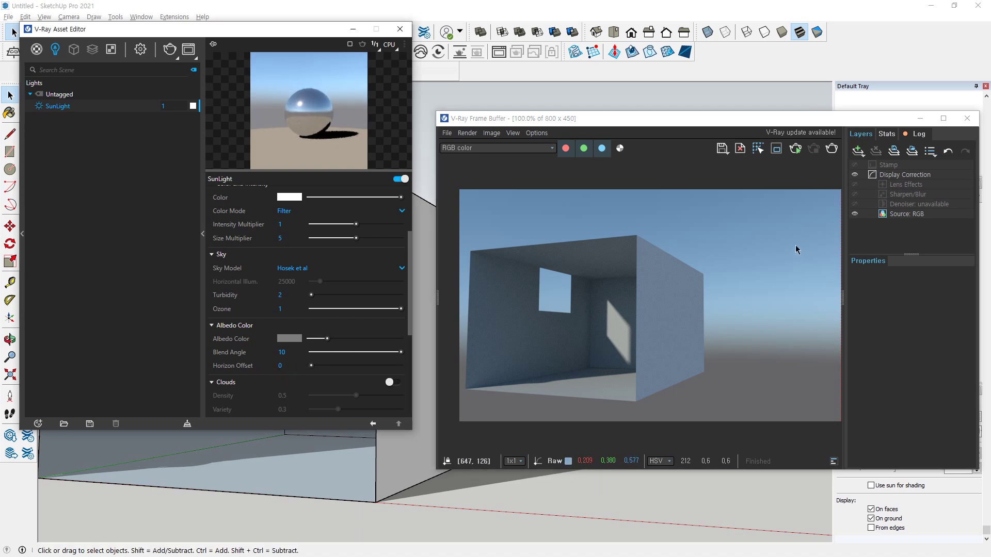
click(716, 382)
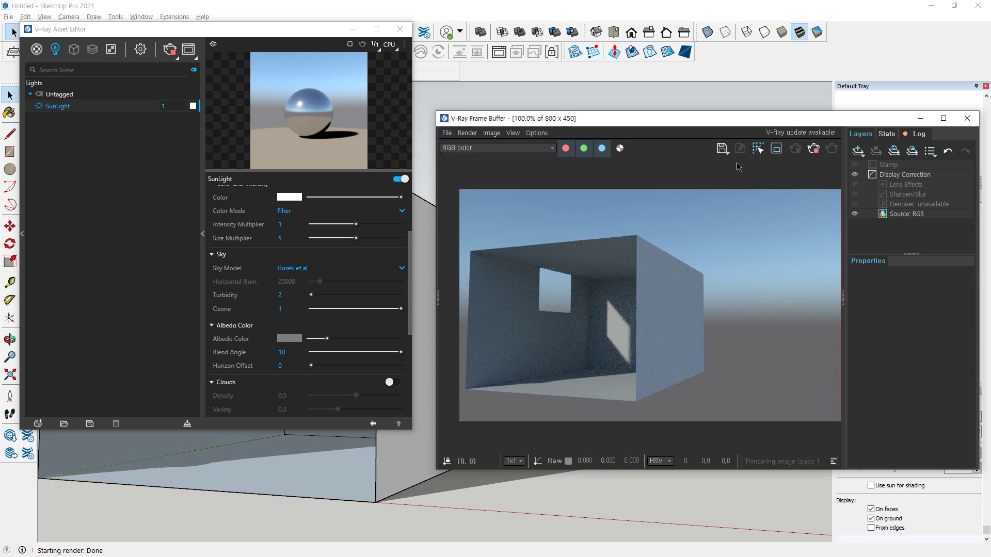
Bring up the Clouds settings, tilt the camera view upward to show more sky above the box, and render the scene.
scroll(307, 299, down, 4)
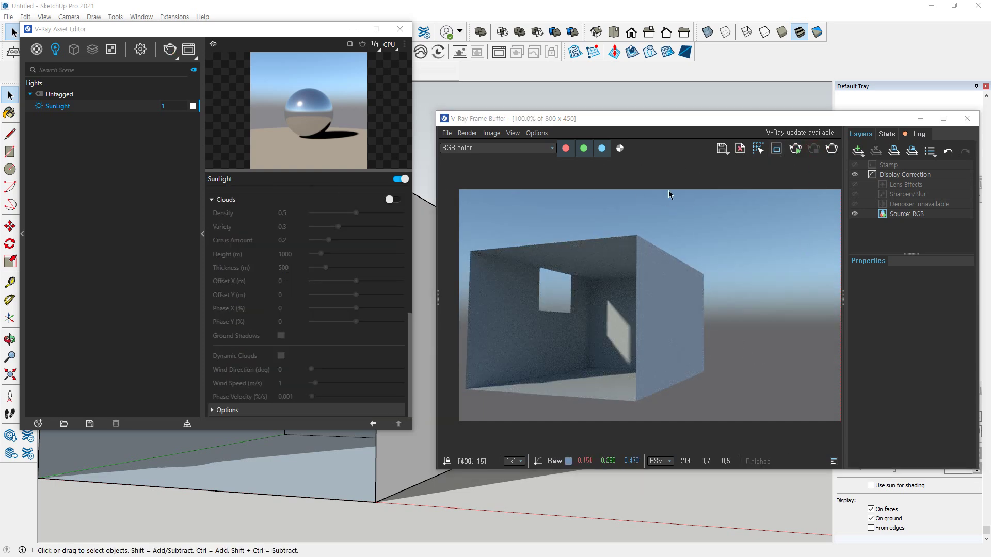
click(967, 118)
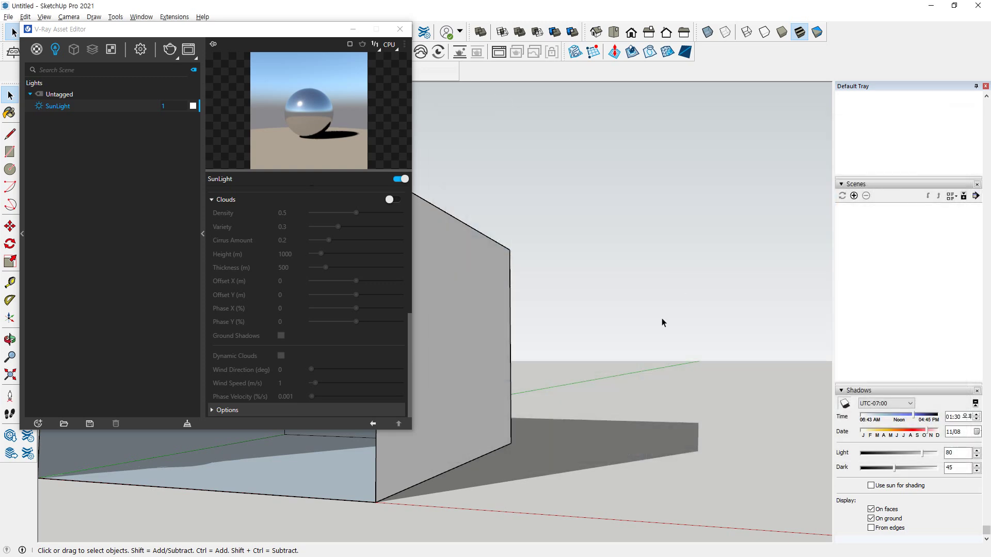
mouse_move(552, 403)
middle_down()
mouse_move(544, 367)
mouse_move(622, 279)
mouse_move(587, 401)
mouse_move(579, 347)
middle_up()
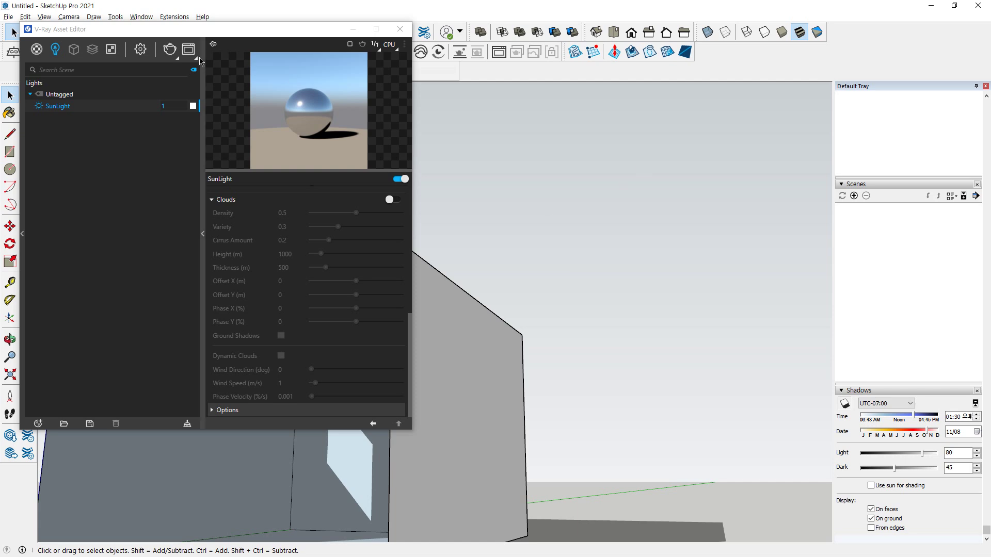
click(168, 50)
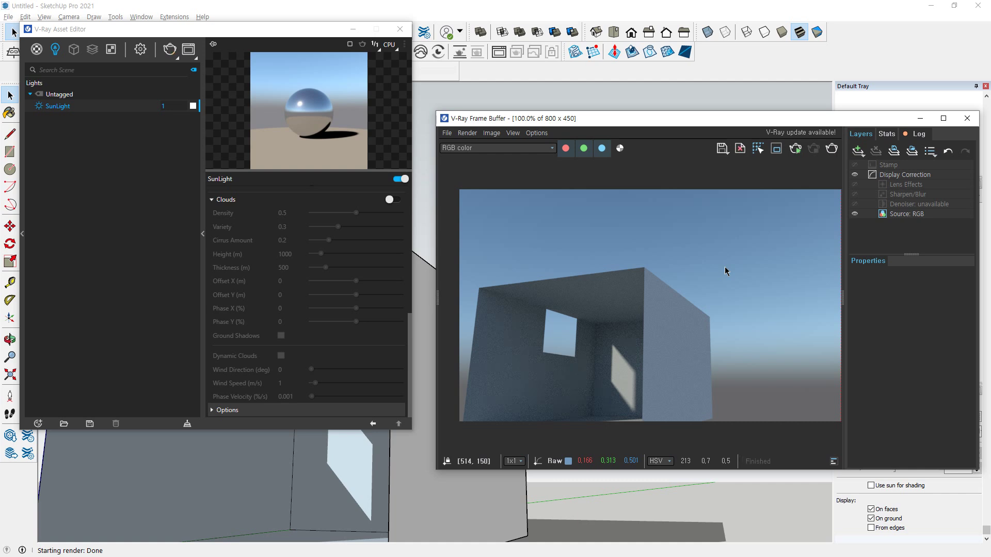
Enable the SunLight's Clouds and render the scene to see them in the sky.
scroll(308, 249, up, 2)
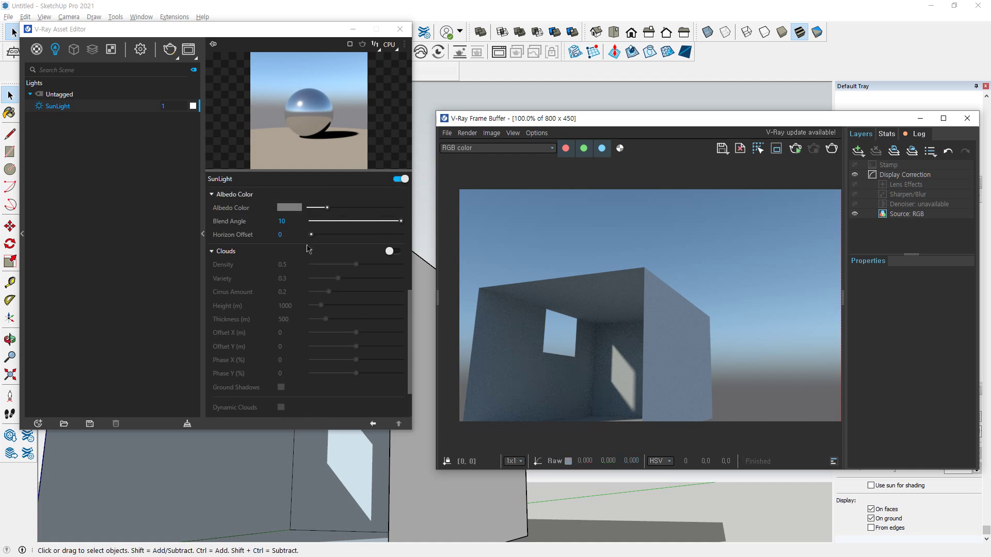
click(392, 252)
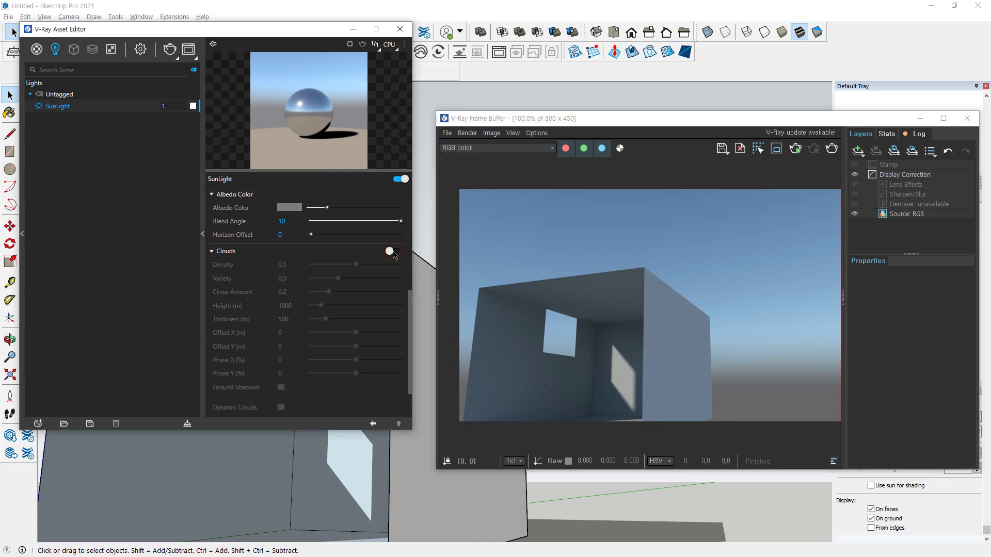
click(831, 150)
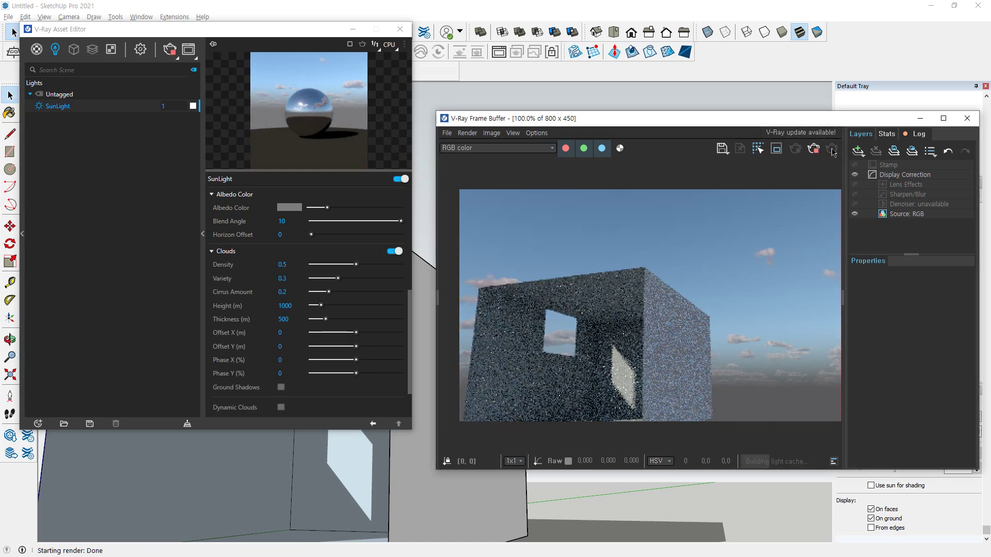
mouse_move(835, 398)
mouse_down()
mouse_move(686, 345)
mouse_move(826, 414)
mouse_up()
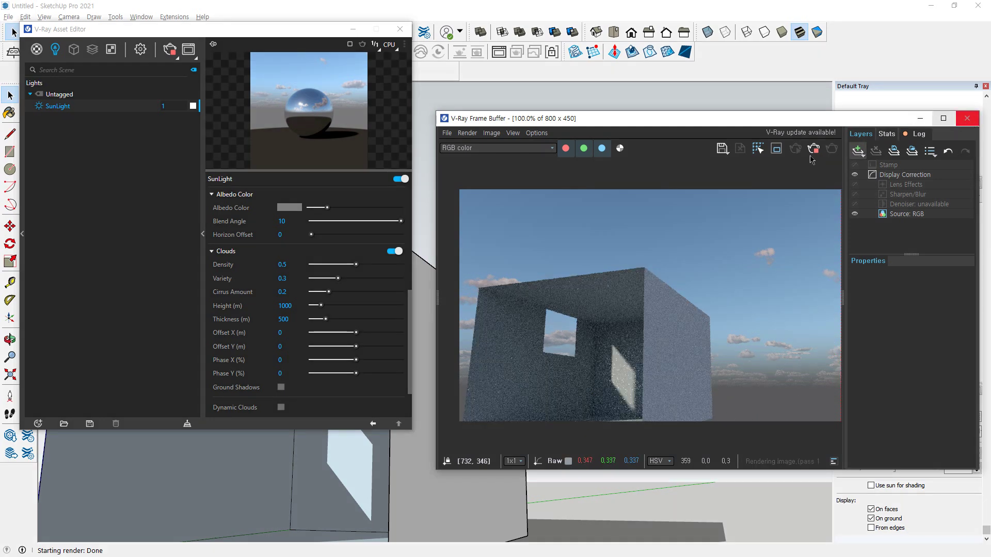
Close the frame buffer, orbit the camera to raise the viewpoint to about the box's top edge, and render the scene.
click(958, 120)
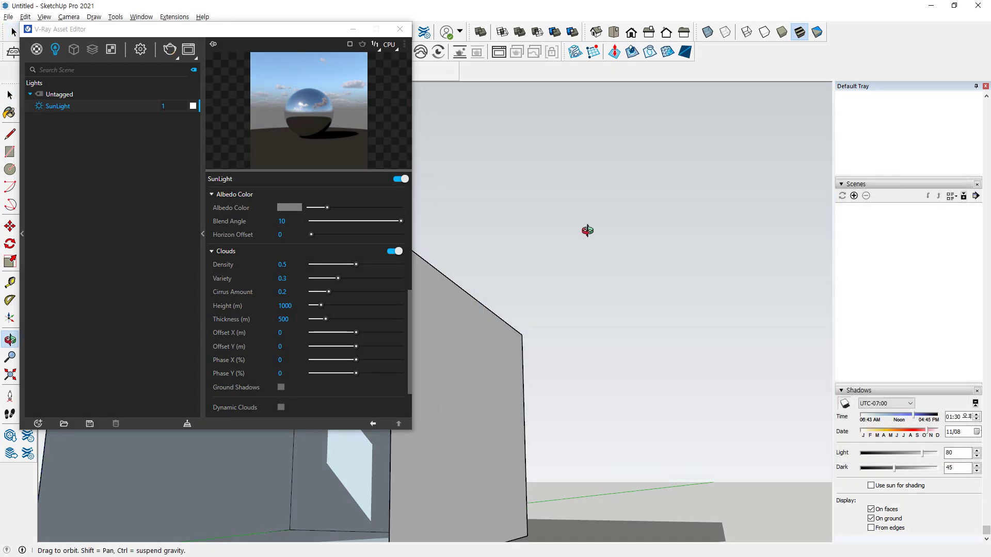
mouse_move(586, 228)
middle_down()
mouse_move(586, 291)
mouse_move(569, 220)
middle_up()
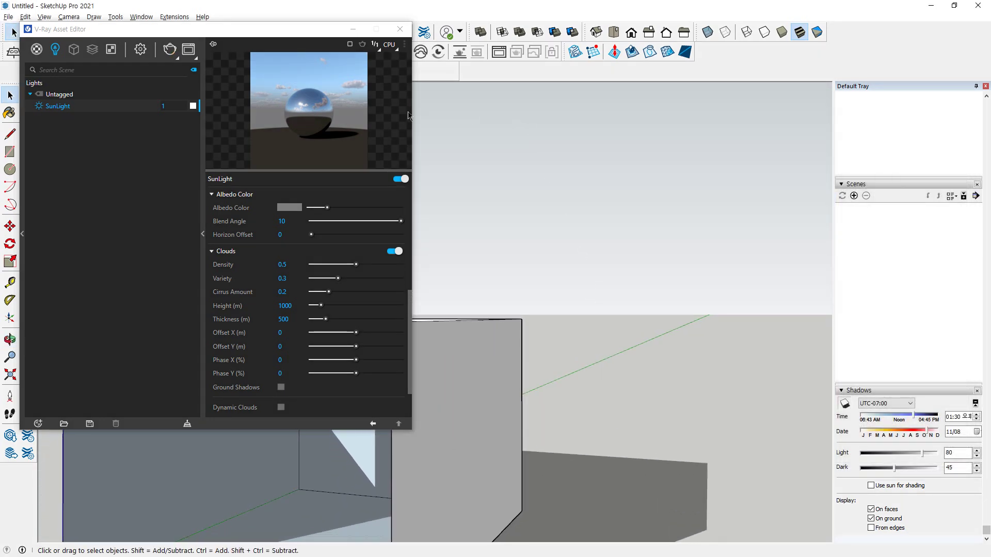
click(168, 50)
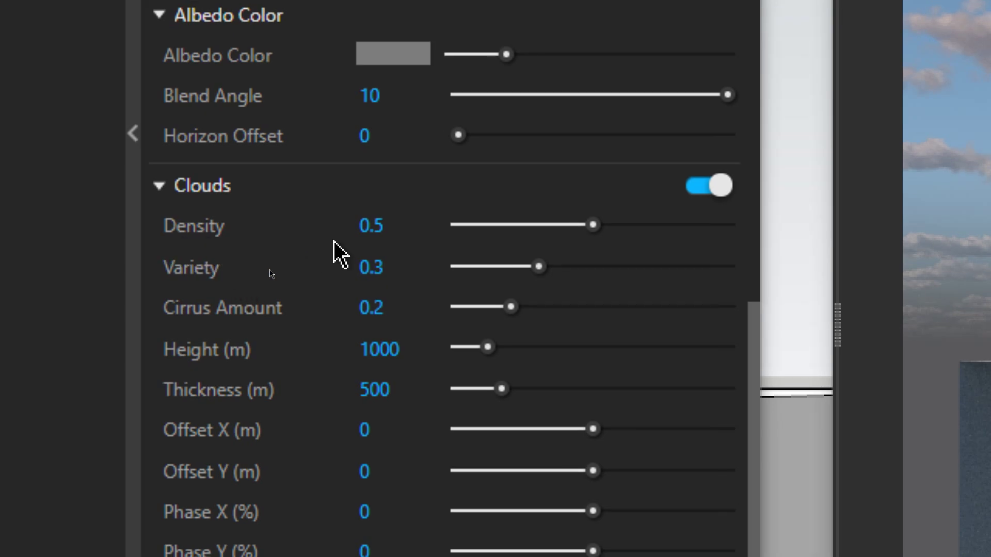
Raise the clouds' Density to 1 and render the scene to compare the cloud coverage.
mouse_move(334, 242)
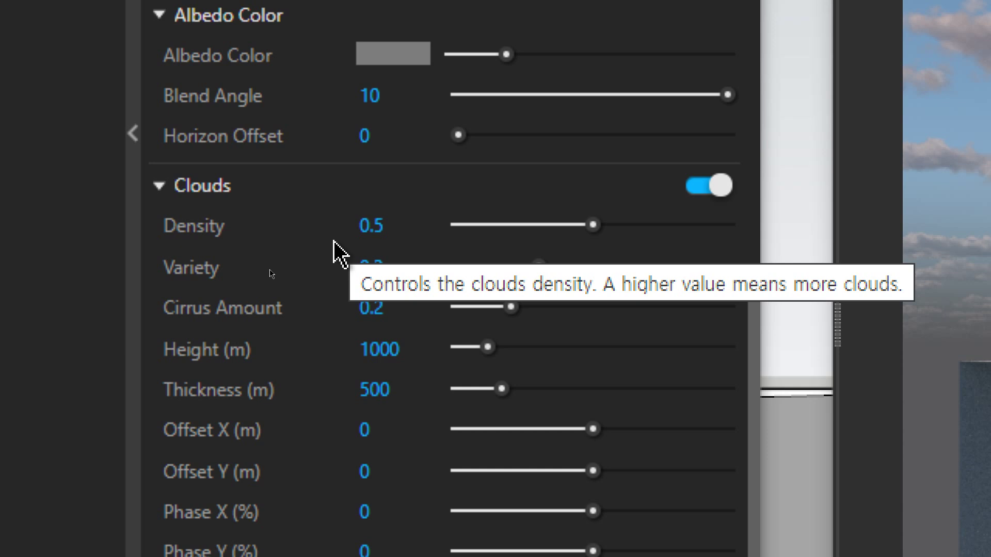
drag(612, 224, 729, 226)
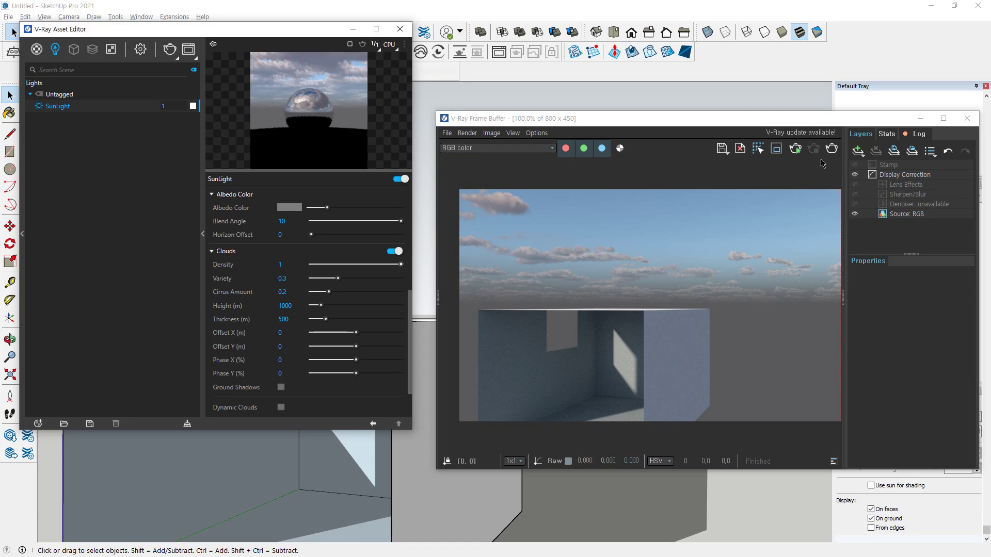
click(831, 148)
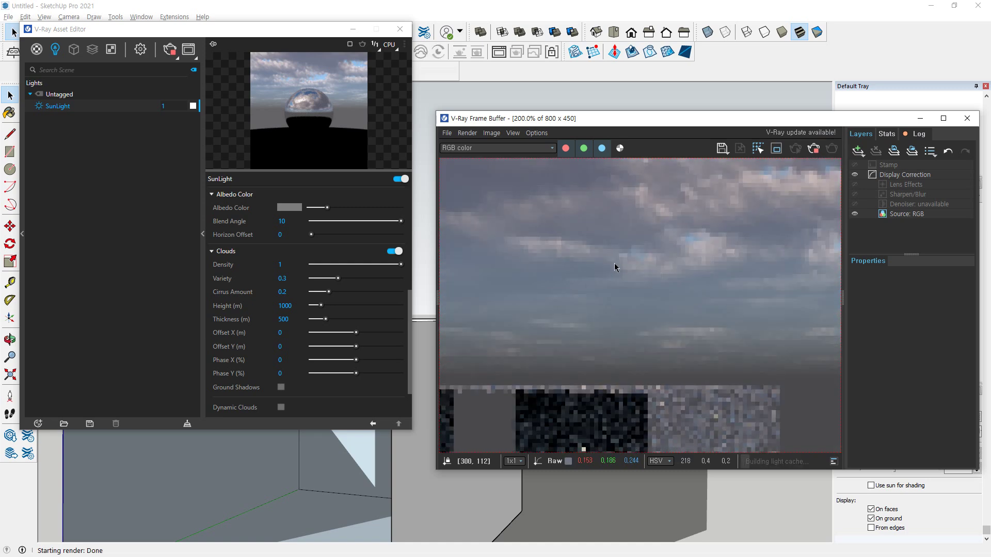
scroll(674, 264, down, 2)
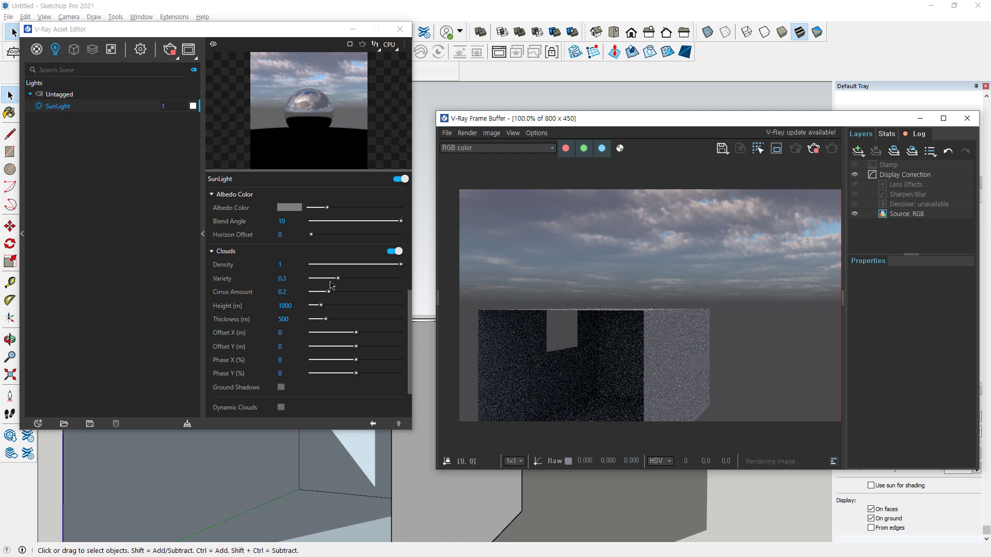
Raise the clouds' Variety to 1 and restart the render to compare the cloud shapes.
drag(334, 282, 404, 279)
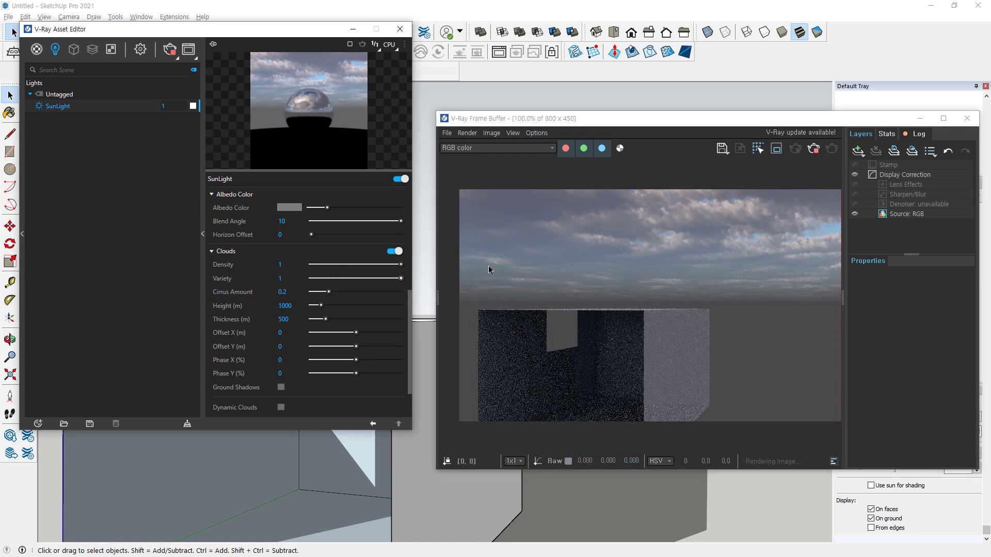
click(814, 148)
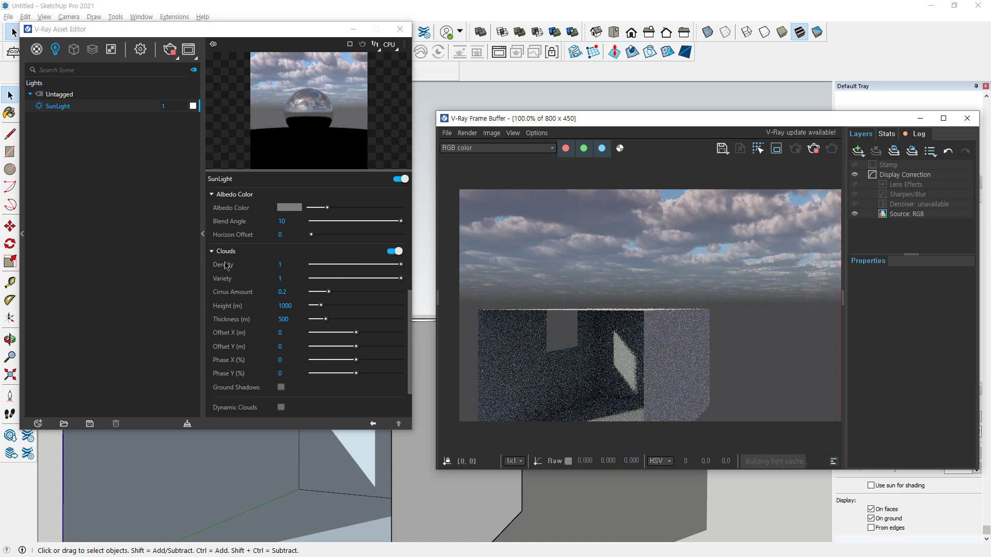
click(294, 306)
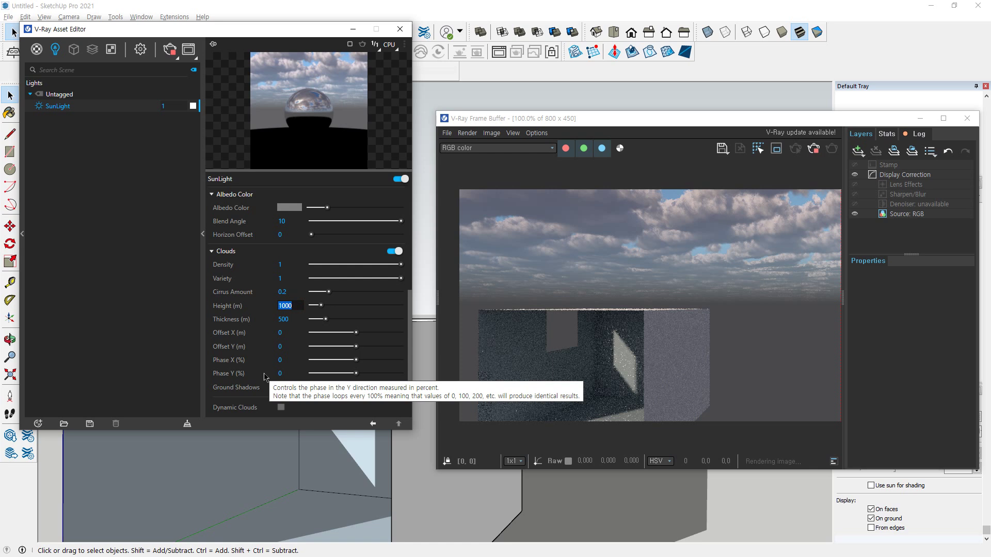
click(275, 320)
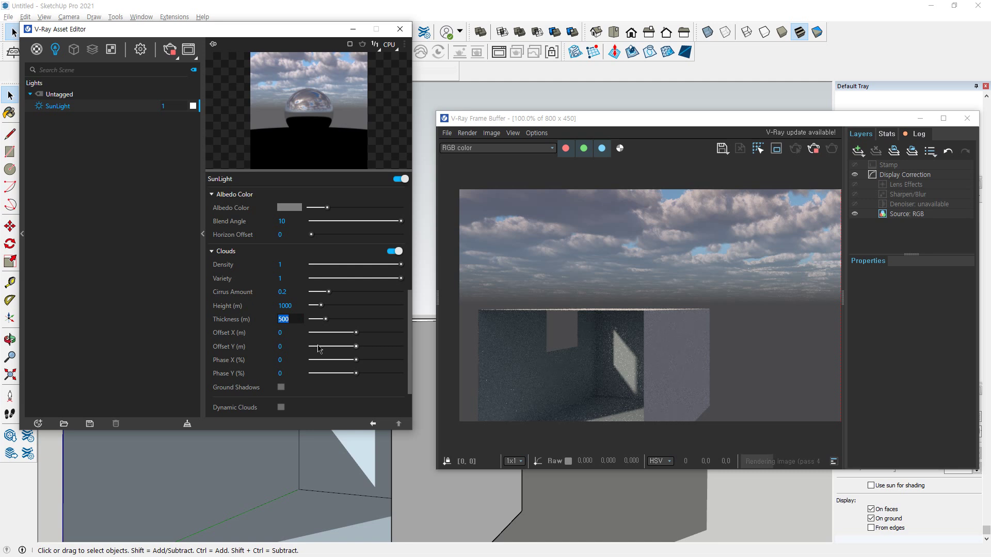
Reduce the clouds' Density to 0.76 and Variety to 0.72, and restart the render.
drag(399, 281, 376, 282)
click(814, 150)
click(835, 150)
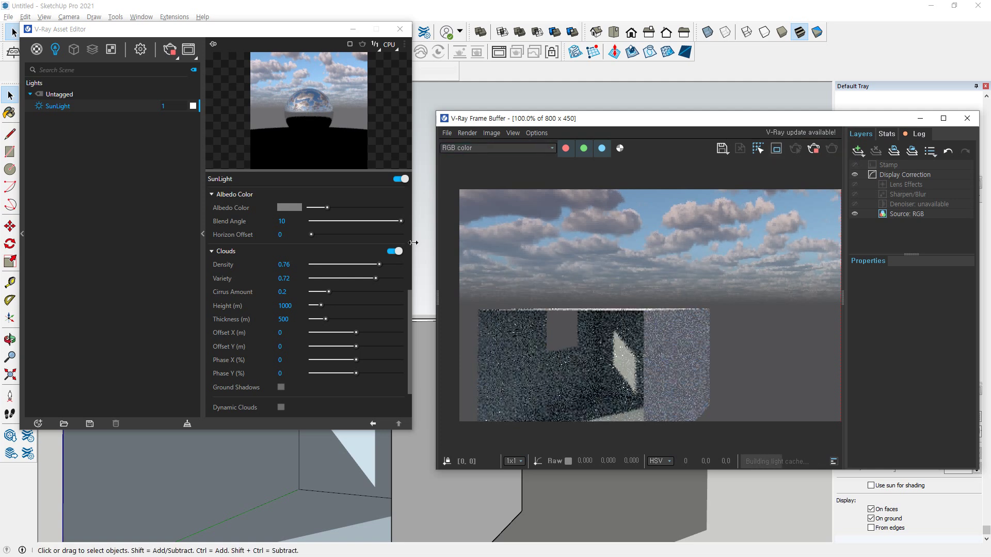
Lower the clouds' Density to 0.22 and restart the render to compare a sparser sky.
click(330, 265)
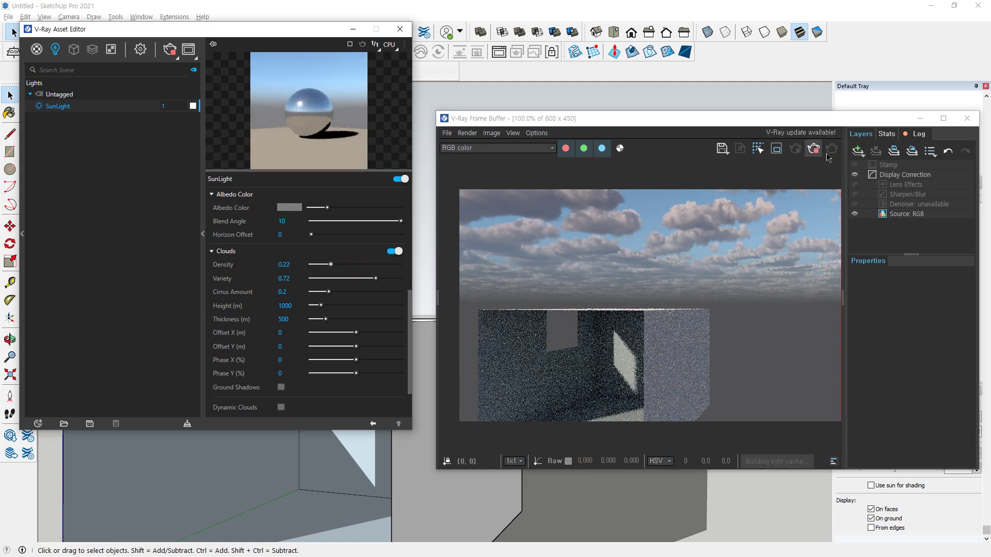
click(818, 150)
click(833, 149)
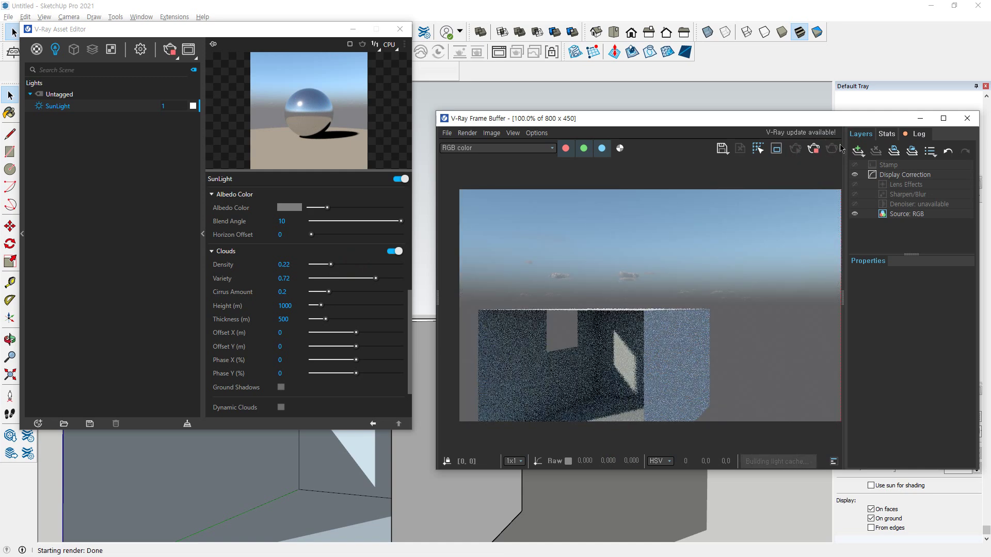
Raise the clouds' Density to 0.63 and bring up the remaining cloud settings.
click(368, 264)
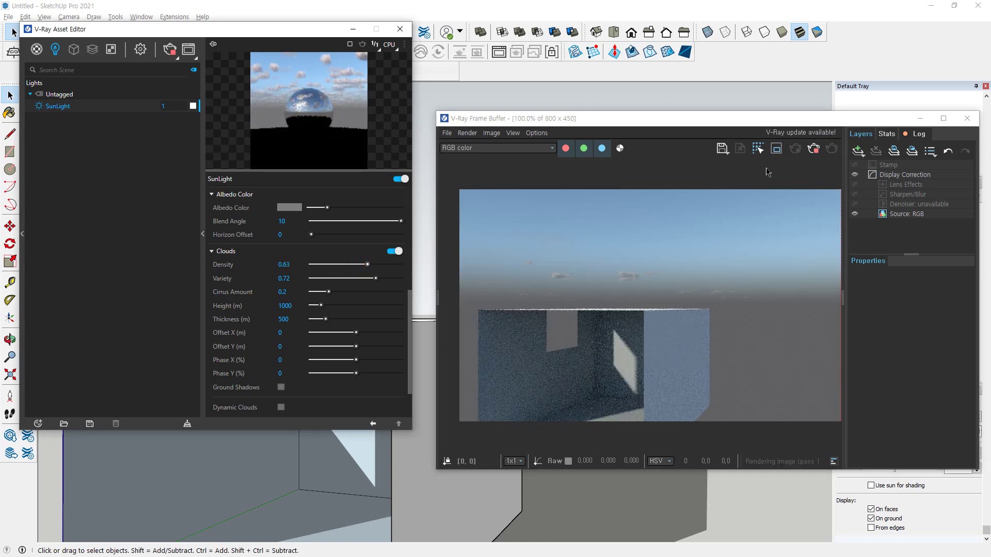
scroll(333, 326, down, 1)
scroll(333, 326, down, 1)
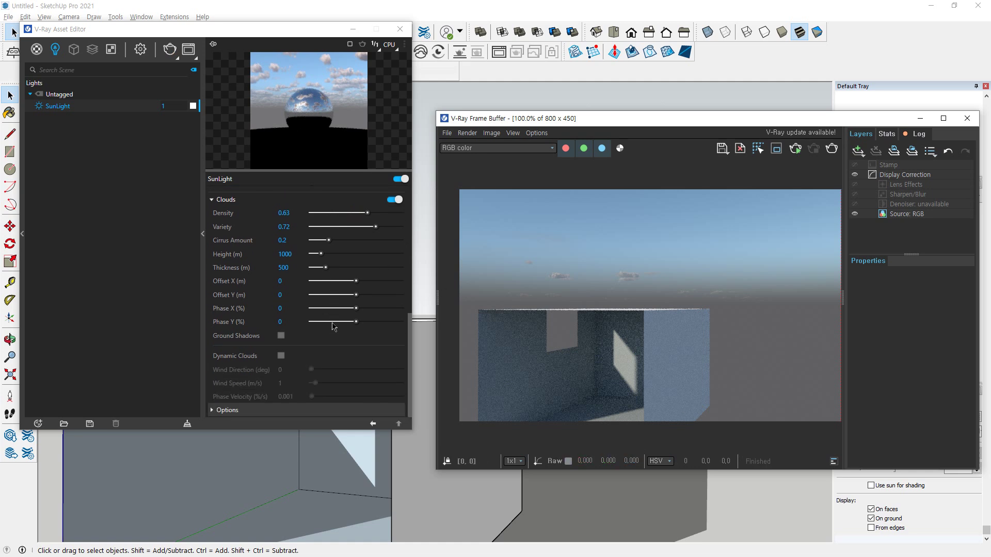
Enable Dynamic Clouds for the SunLight and render the scene.
scroll(330, 330, up, 1)
scroll(310, 360, down, 1)
click(281, 355)
click(831, 149)
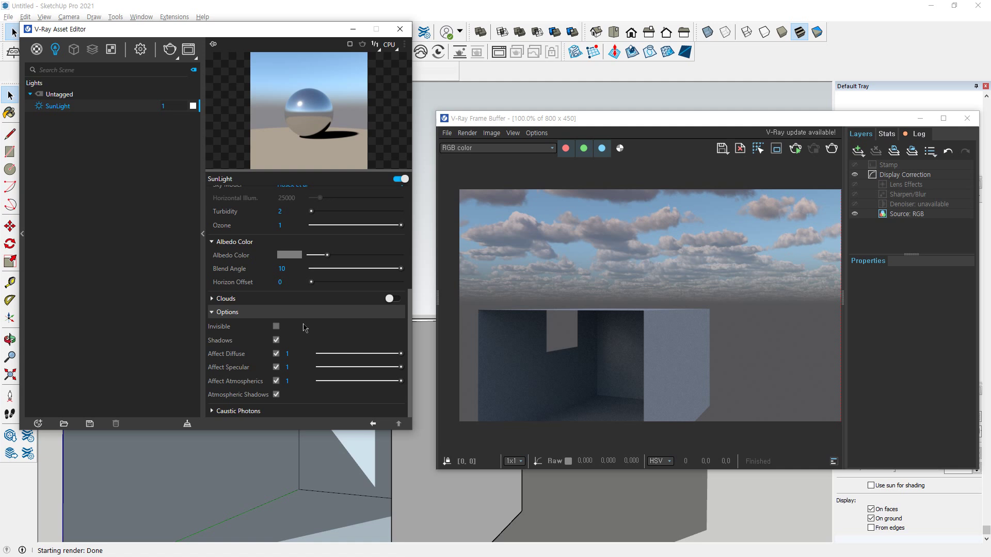
Close the frame buffer and Asset Editor, and set the shadow time to 06:30 PM and the date to 08/16.
click(967, 119)
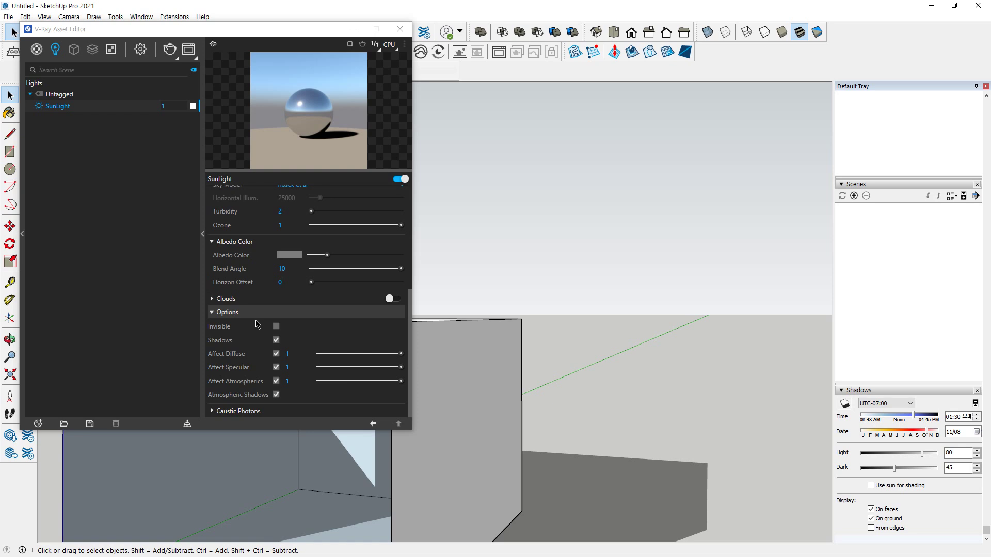
click(400, 29)
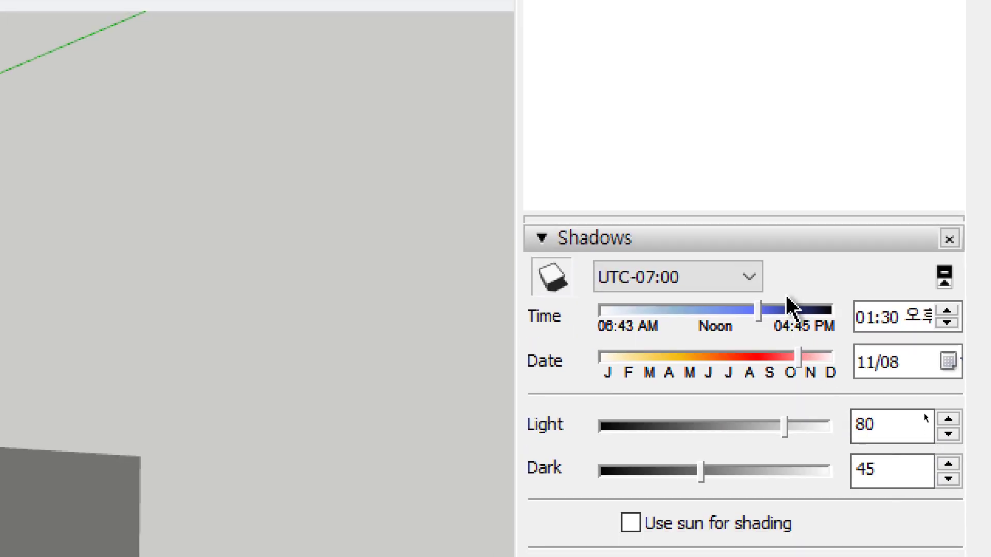
click(869, 321)
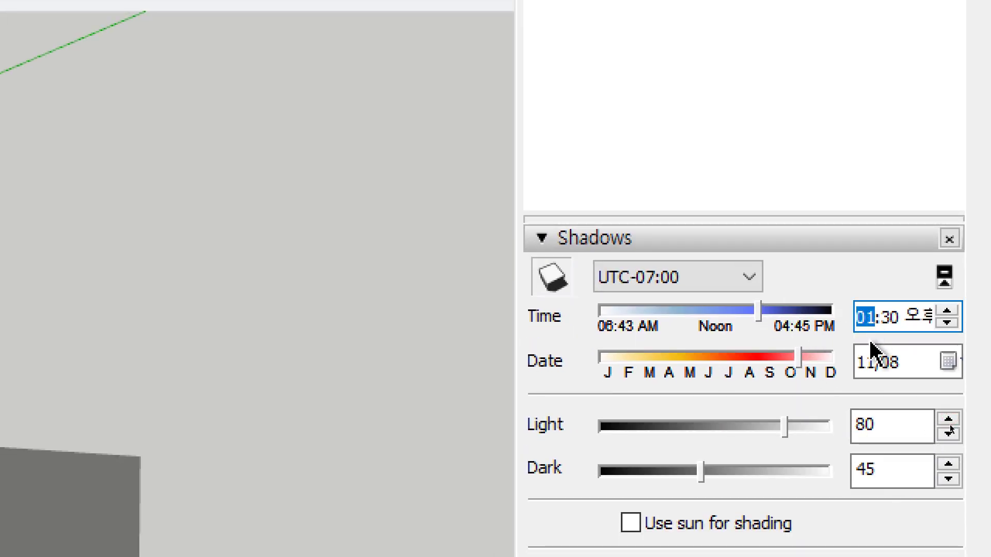
text(6)
click(838, 356)
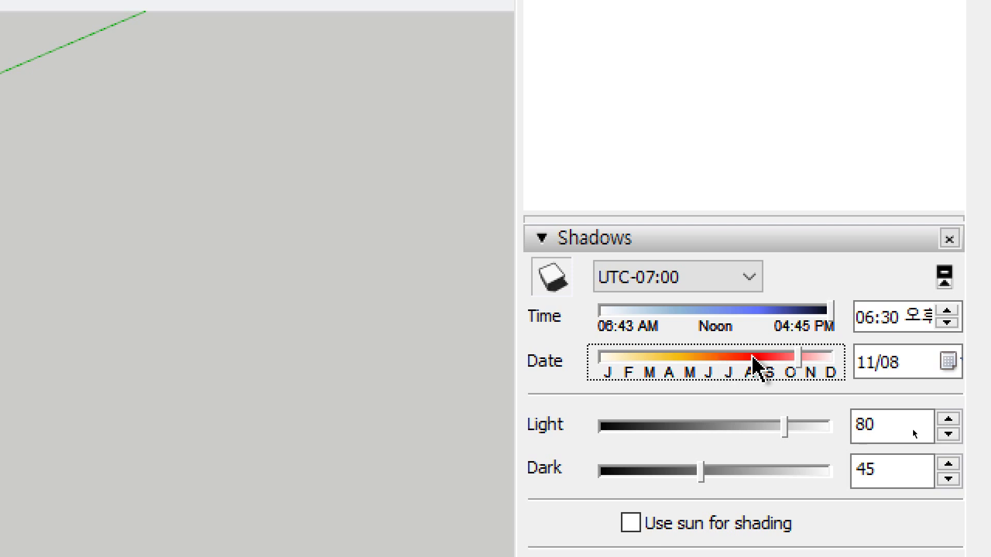
click(745, 361)
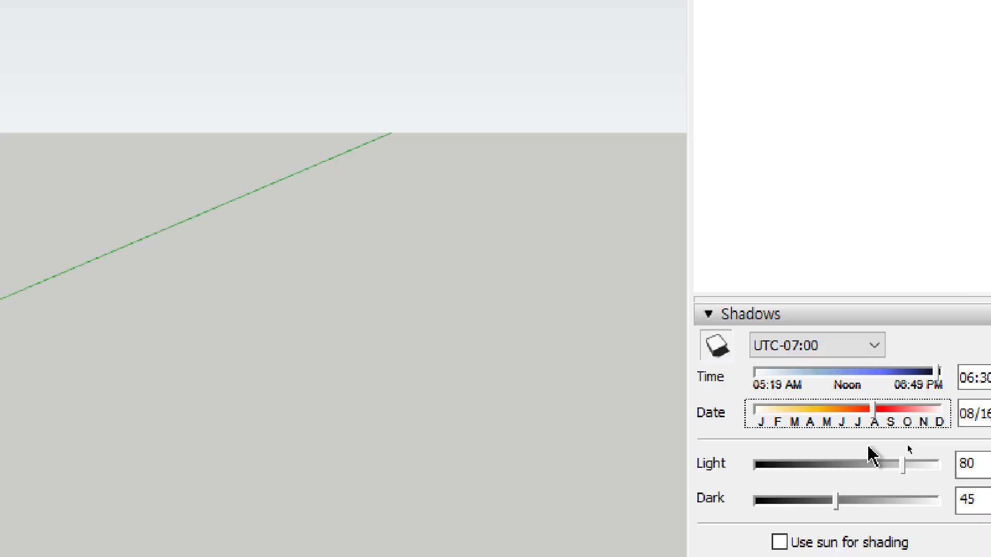
Reframe the camera on the box's closed side, looking toward the low sun, and render the scene to show the sun disc.
scroll(391, 272, down, 5)
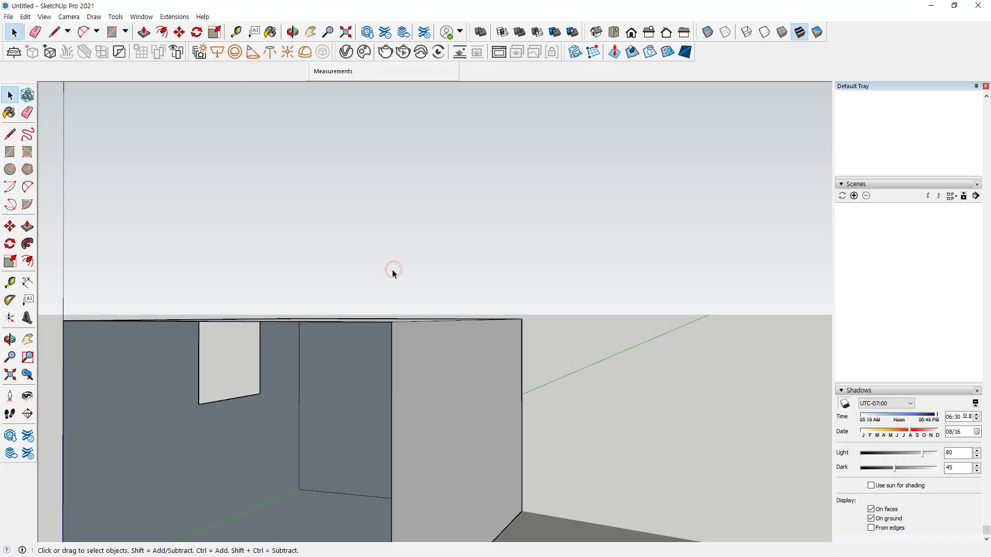
mouse_move(385, 279)
middle_down()
mouse_move(579, 342)
mouse_move(330, 356)
middle_up()
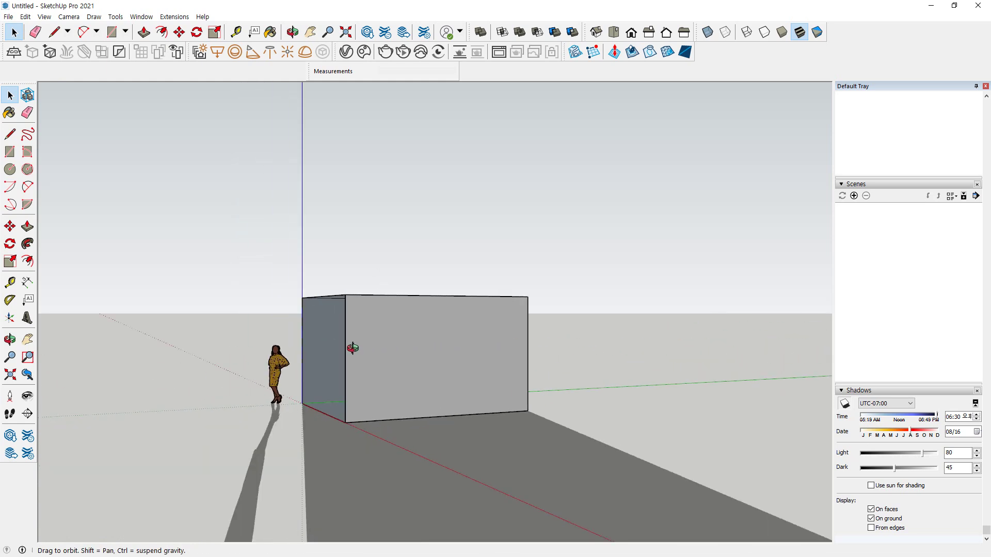
middle_drag(441, 331, 396, 327)
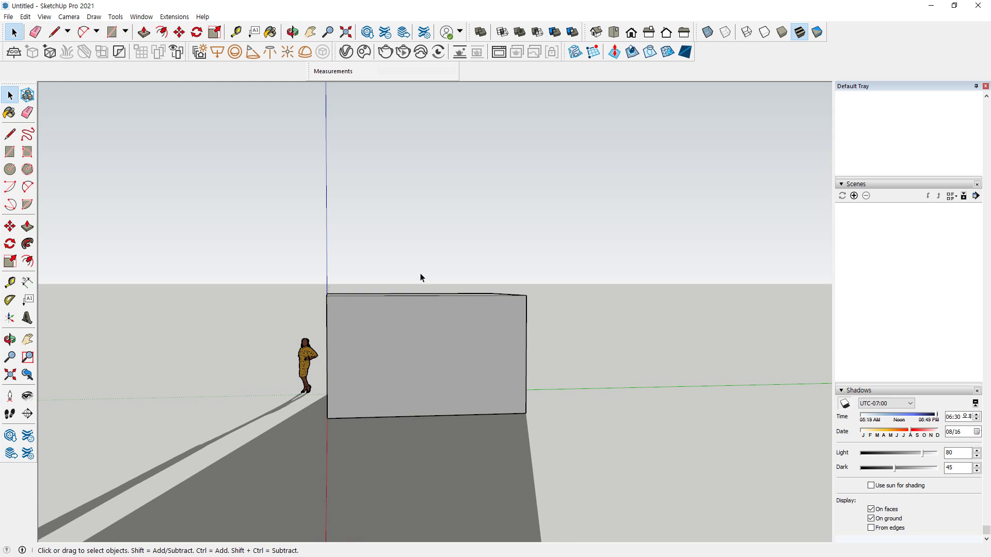
scroll(420, 277, up, 4)
key(space)
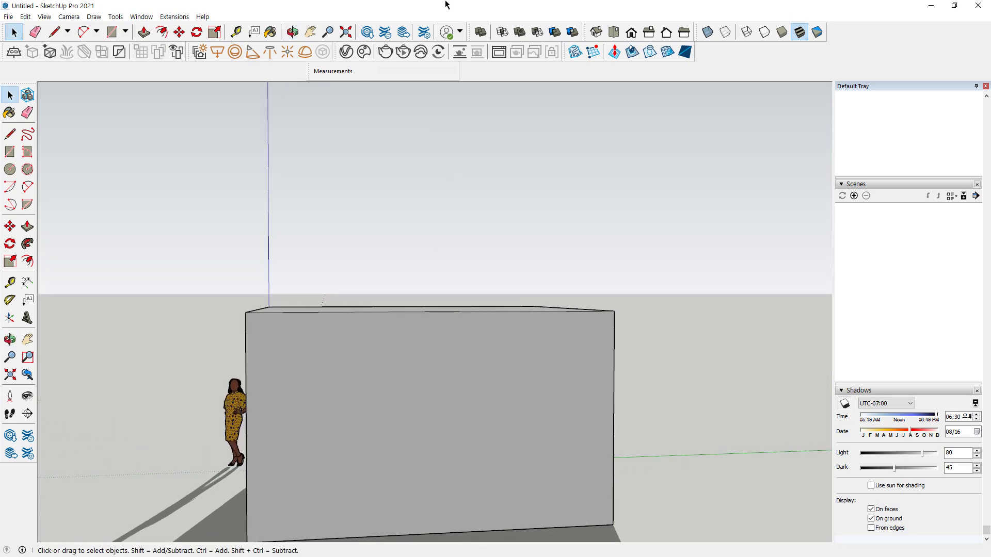
click(385, 52)
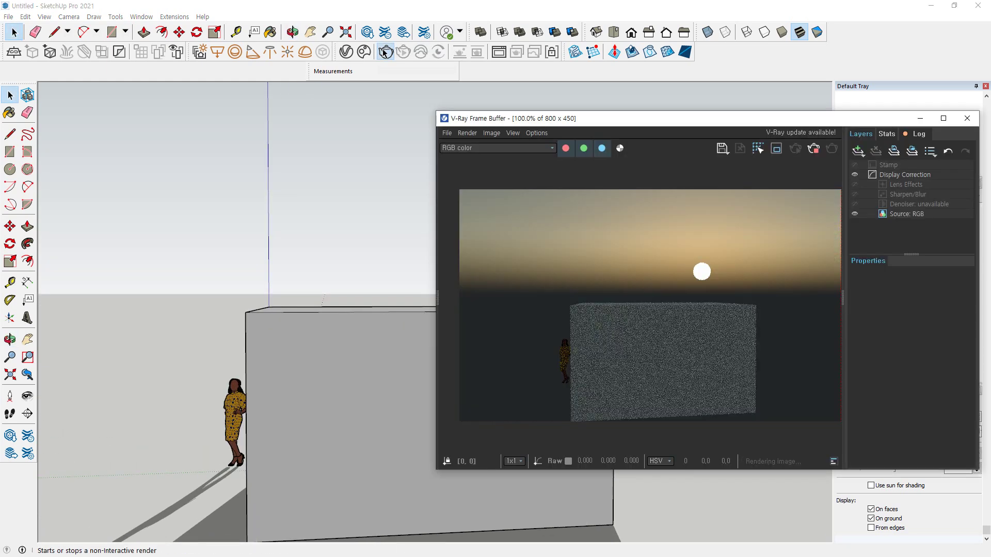
mouse_move(710, 296)
mouse_down()
mouse_move(668, 274)
mouse_move(719, 281)
mouse_move(696, 306)
mouse_move(716, 316)
mouse_up()
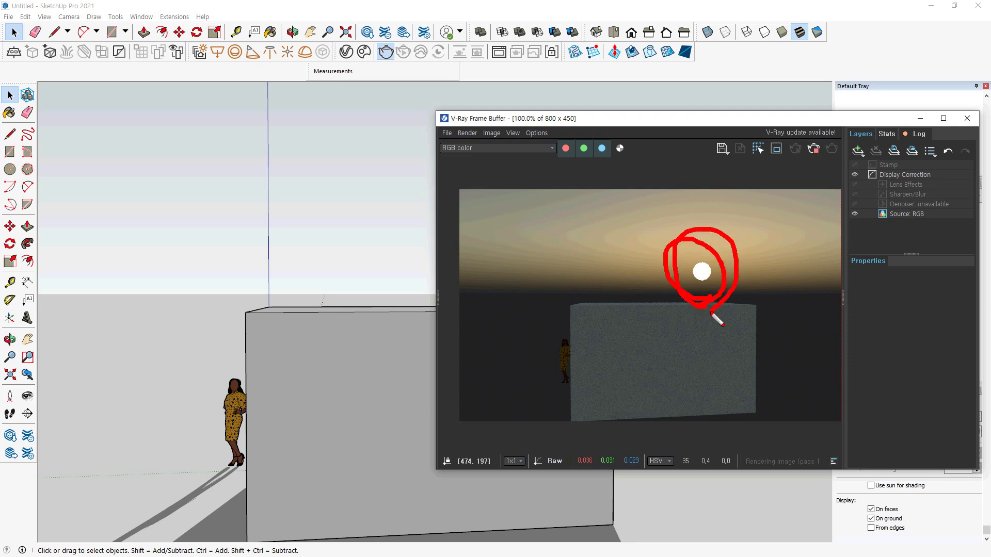
key(Escape)
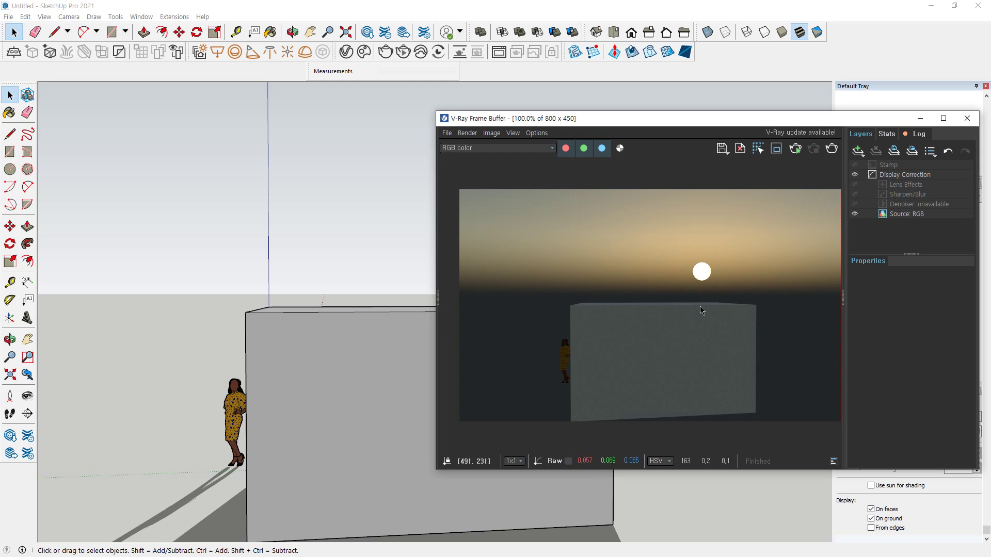
Enable the SunLight's Invisible option in the Asset Editor and render the scene to compare the sky without the sun disc.
click(346, 52)
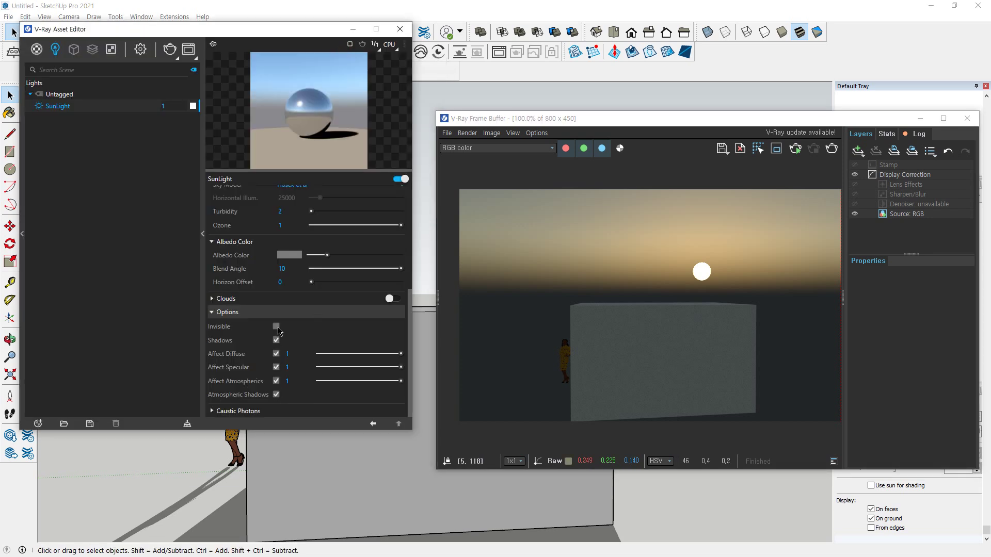
click(278, 327)
drag(844, 152, 841, 153)
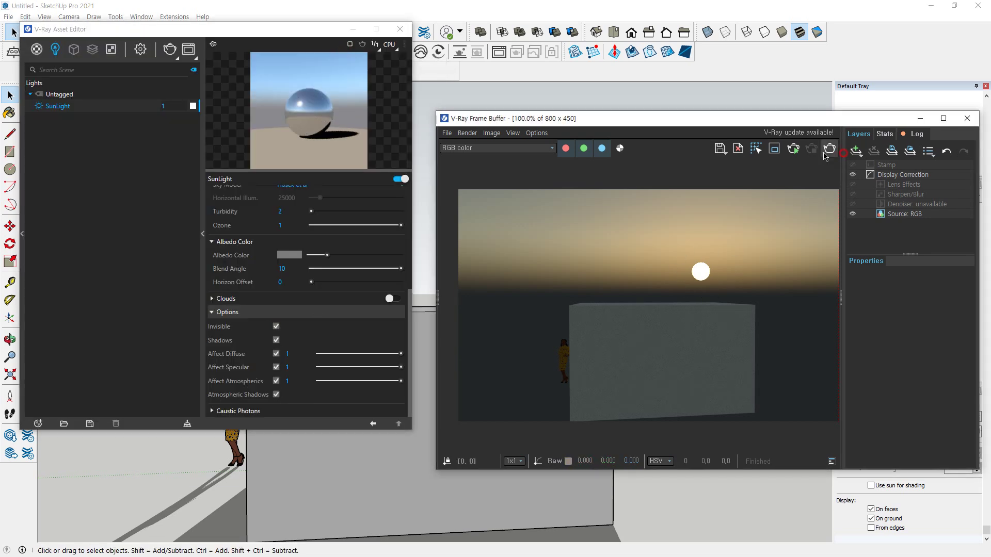
click(829, 150)
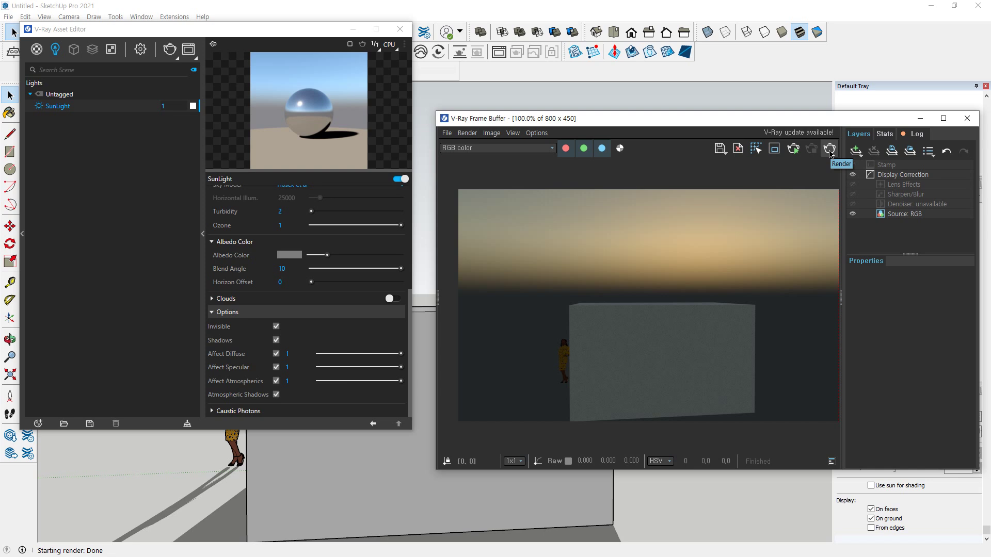
Turn off the SunLight's Invisible option and close the frame buffer.
click(276, 327)
click(276, 327)
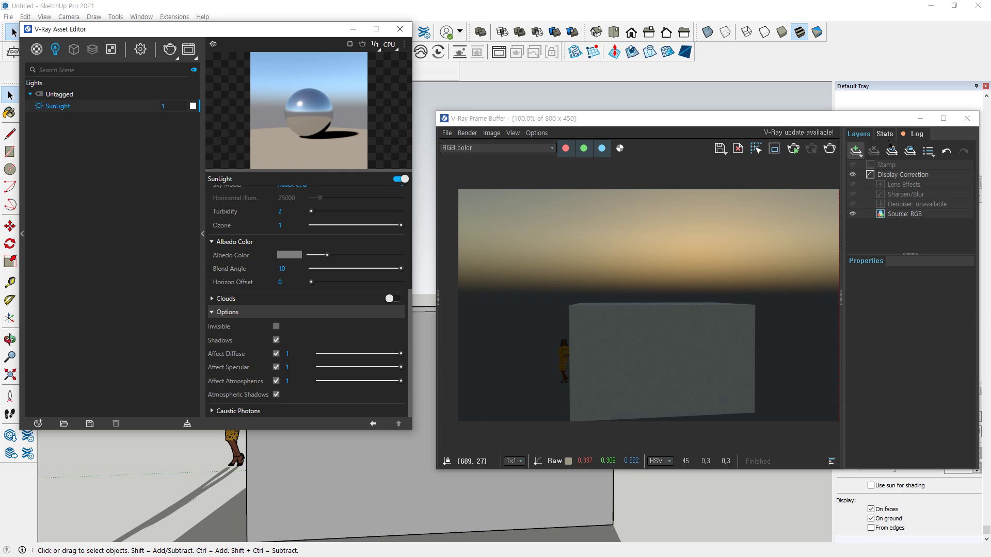
click(974, 122)
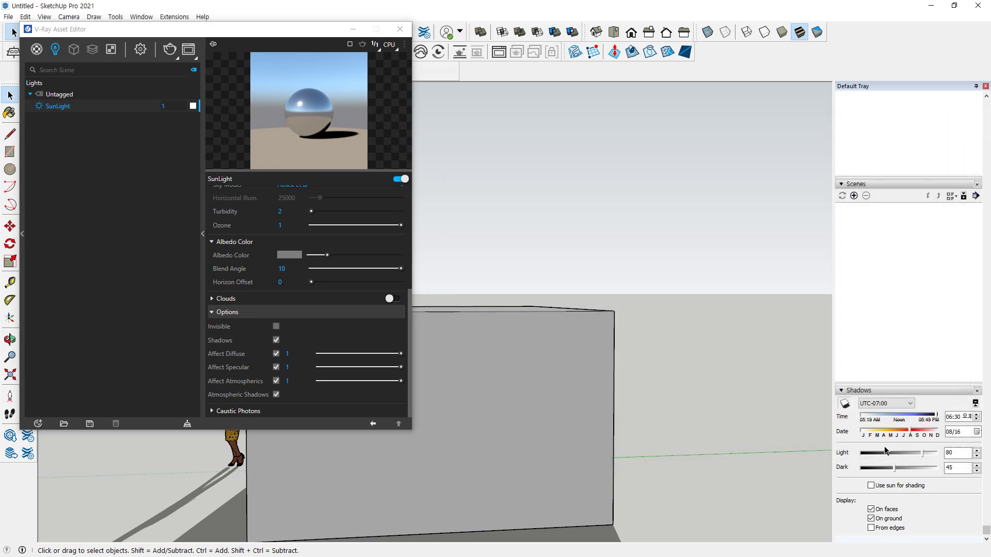
Set the shadow time to 01:30 PM and turn off shadows on the ground, with the box's open side in view.
click(949, 416)
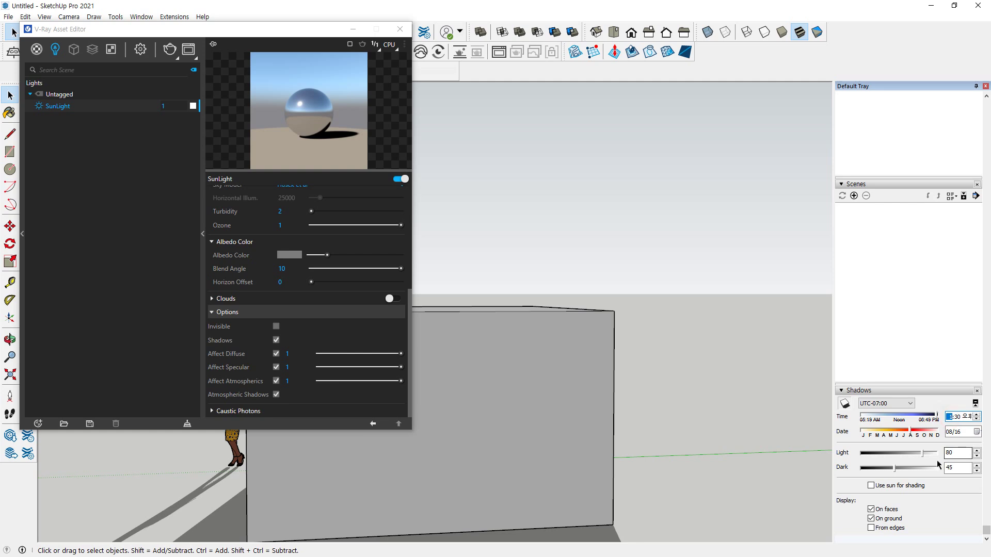
click(955, 520)
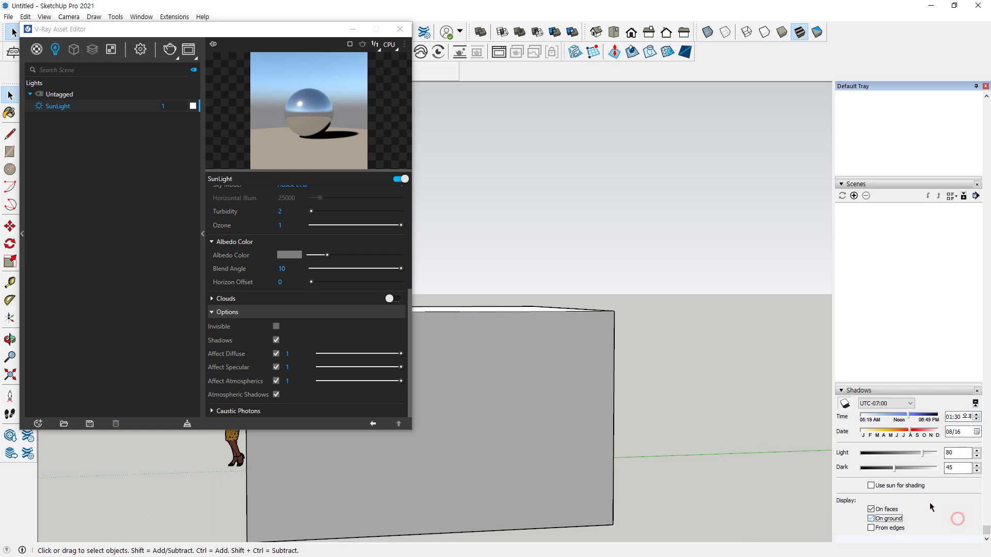
scroll(588, 397, down, 5)
scroll(568, 407, down, 2)
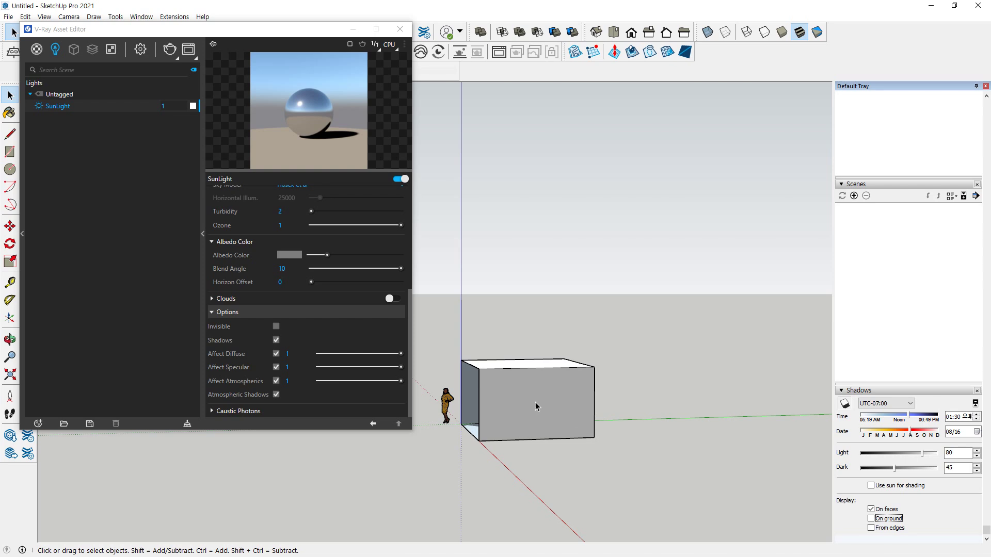
shift+middle_drag(535, 404, 680, 463)
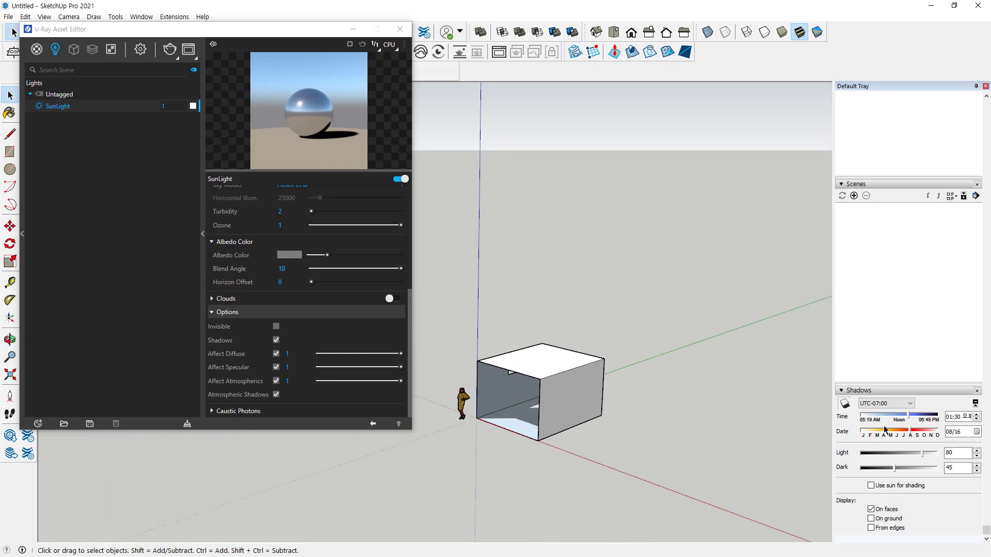
middle_drag(502, 391, 564, 452)
scroll(513, 389, up, 3)
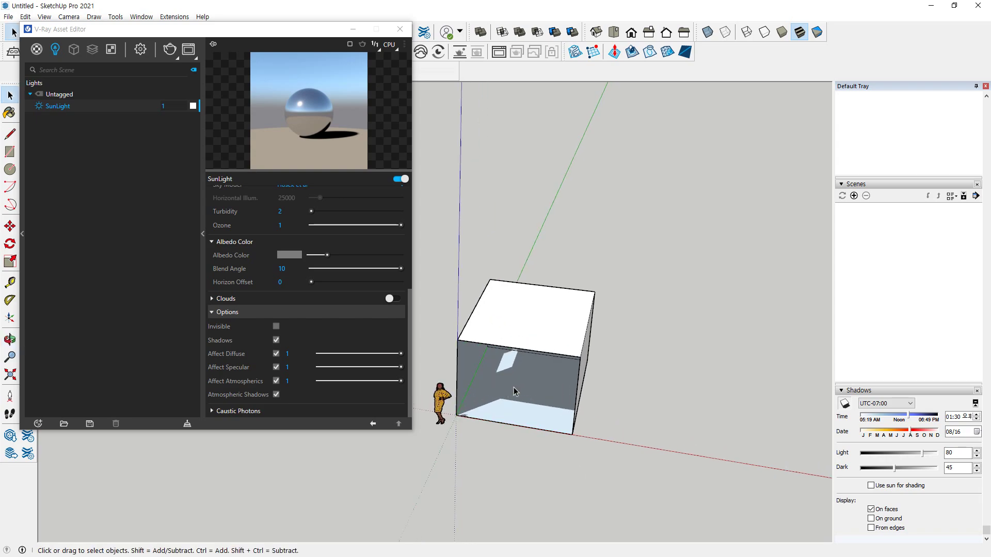
Move the Asset Editor aside and add a V-Ray Infinite Plane to the scene.
click(137, 31)
drag(141, 34, 155, 80)
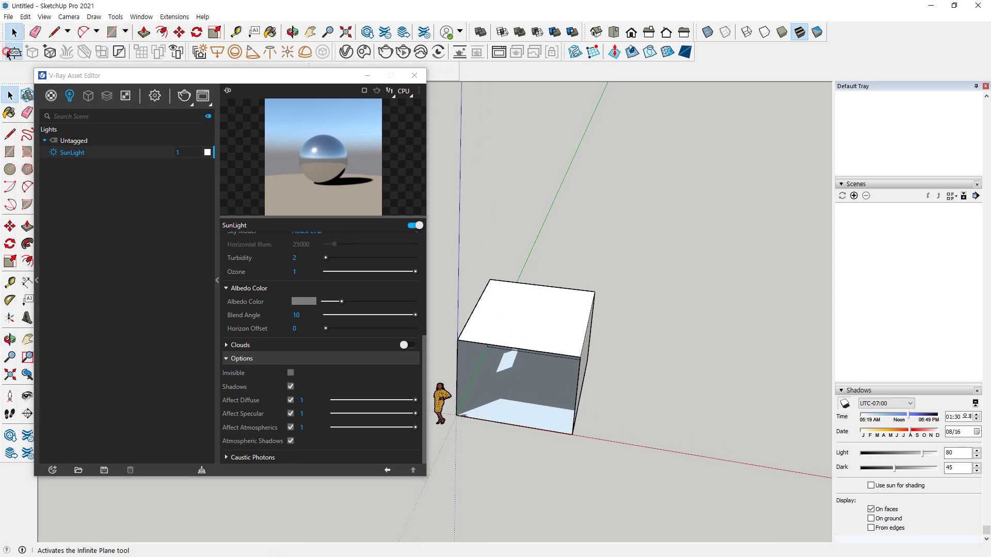
click(14, 51)
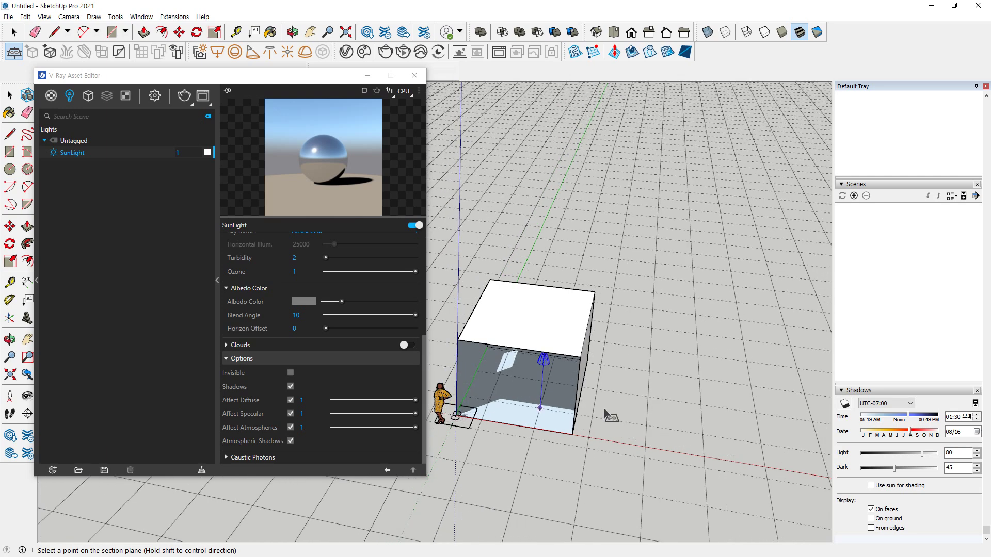
key(space)
Render the open box on the infinite plane with the SunLight's Shadows option enabled.
mouse_move(705, 368)
middle_down()
mouse_move(679, 364)
mouse_move(692, 368)
middle_up()
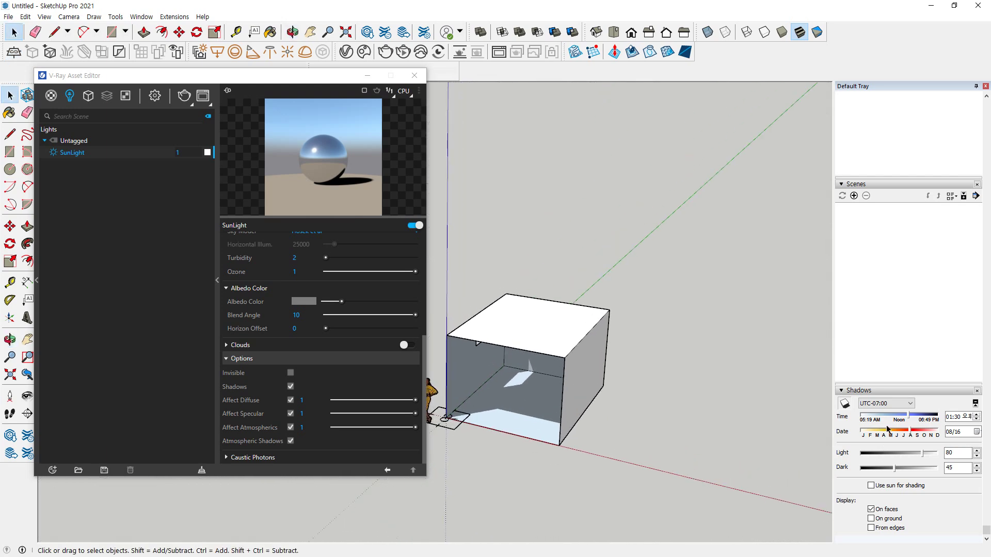
click(295, 392)
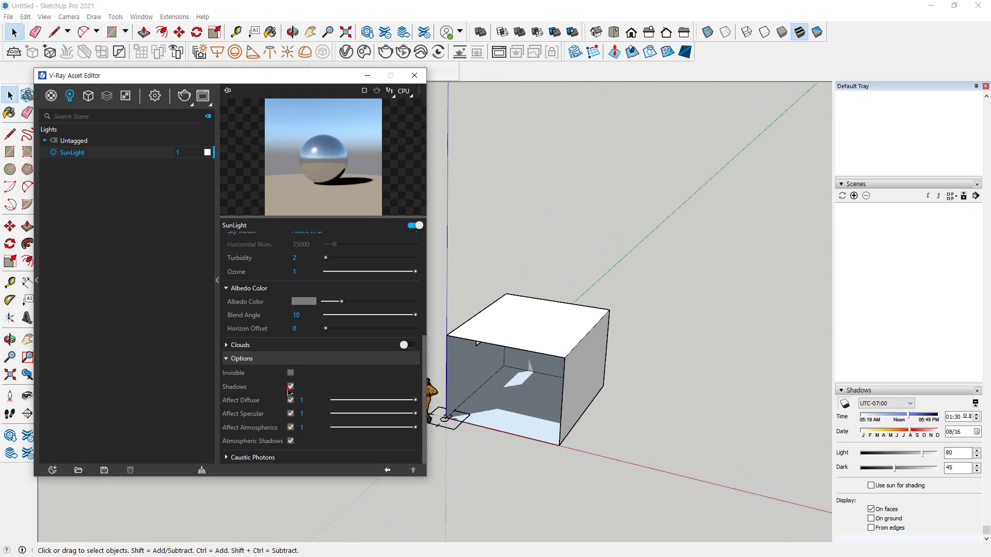
click(291, 387)
click(291, 388)
scroll(526, 417, up, 3)
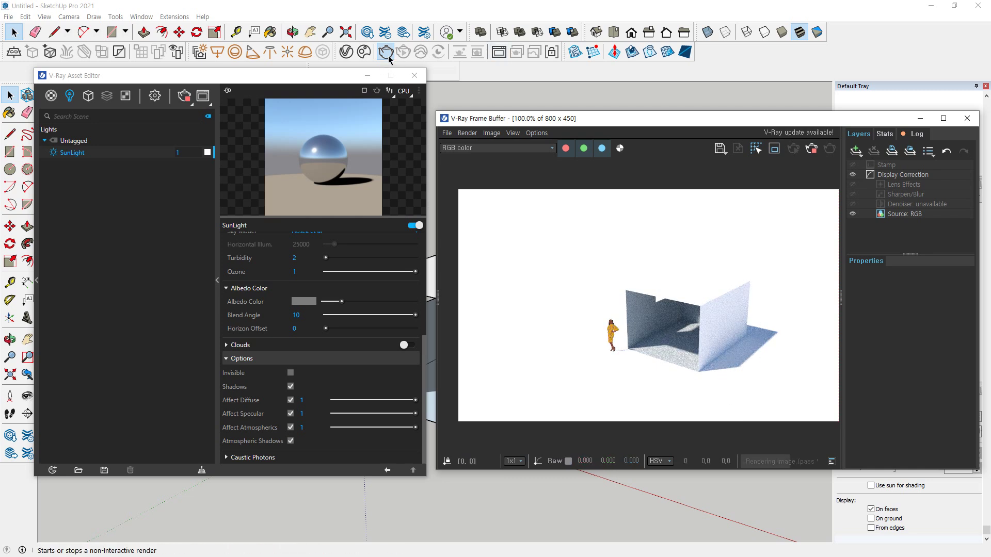
click(811, 148)
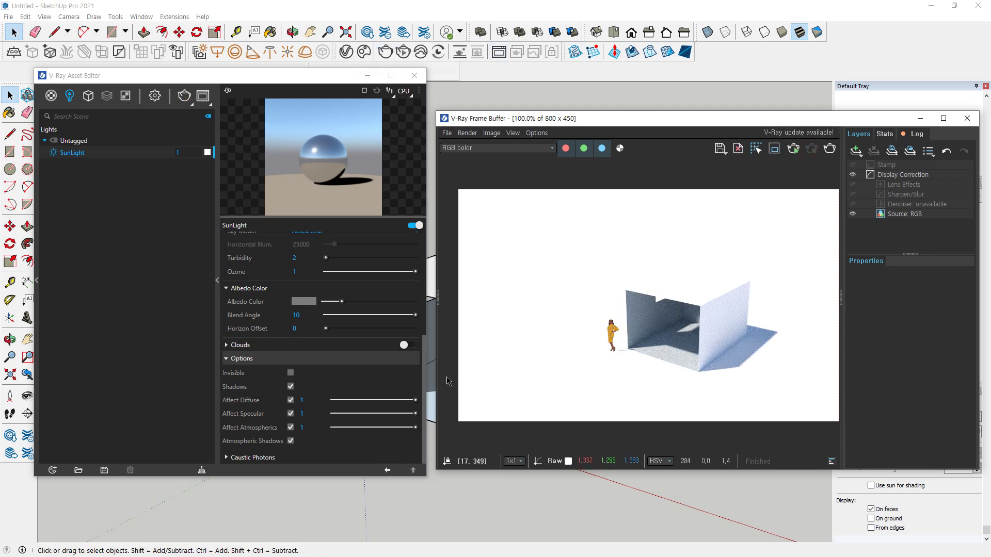
Render the scene with the SunLight's Shadows option disabled for comparison, and turn Shadows back on.
click(290, 387)
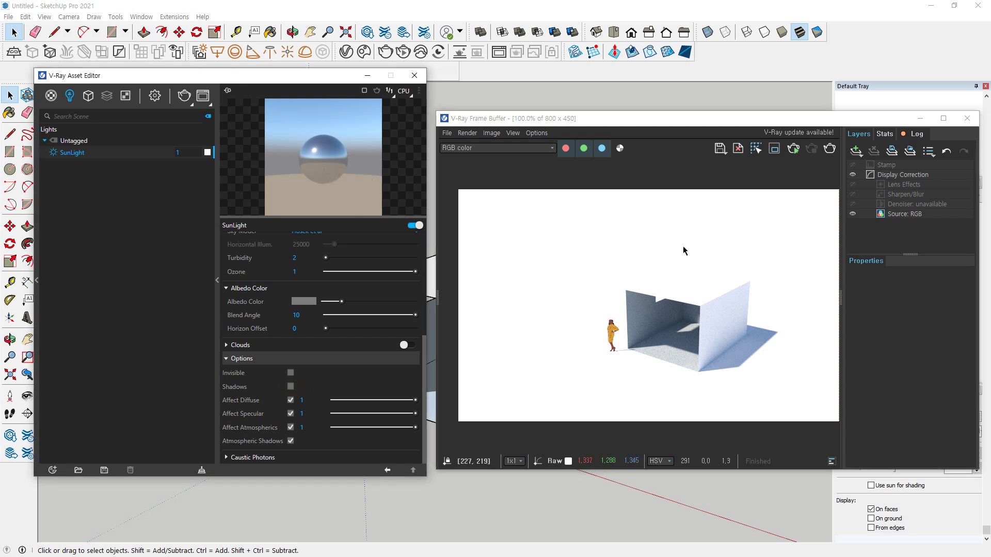
click(829, 148)
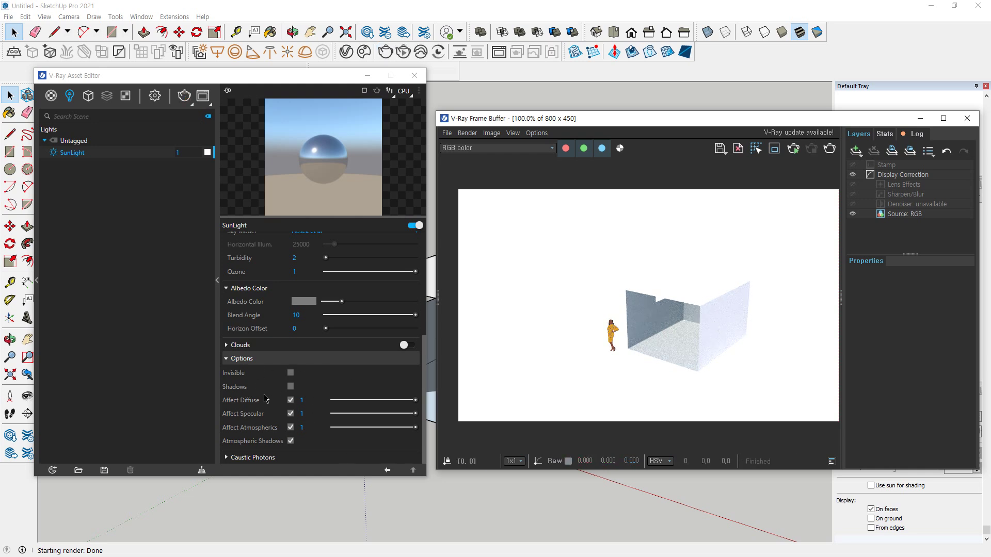
click(290, 387)
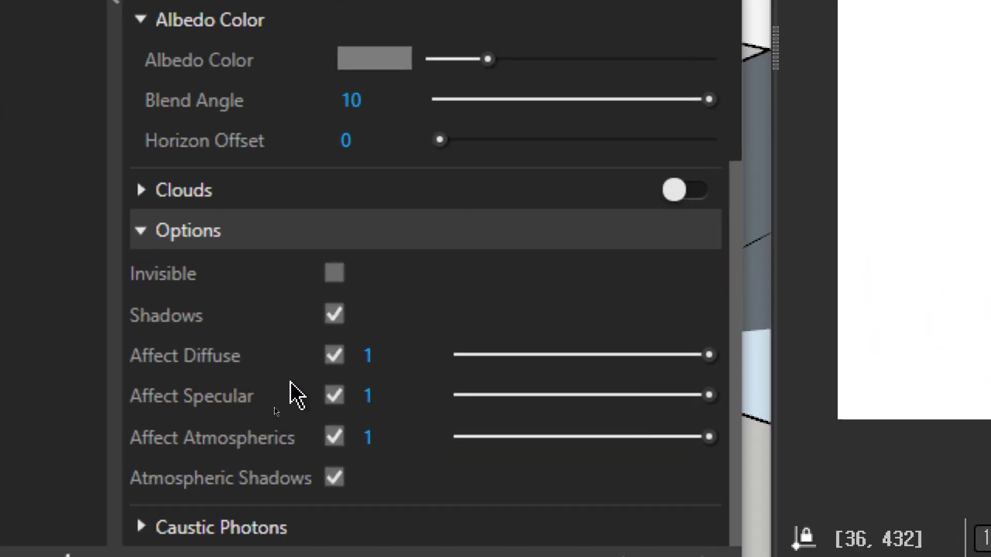
mouse_move(272, 395)
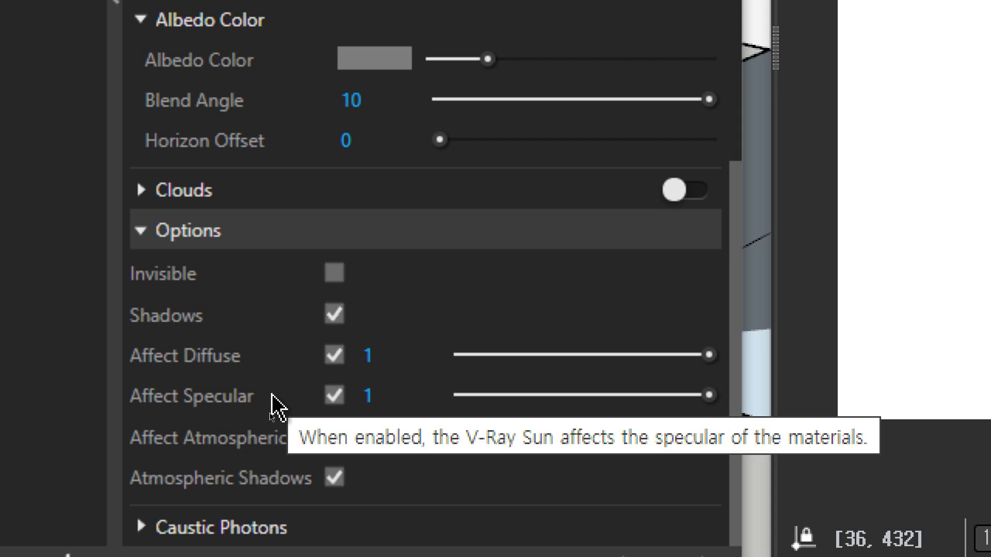
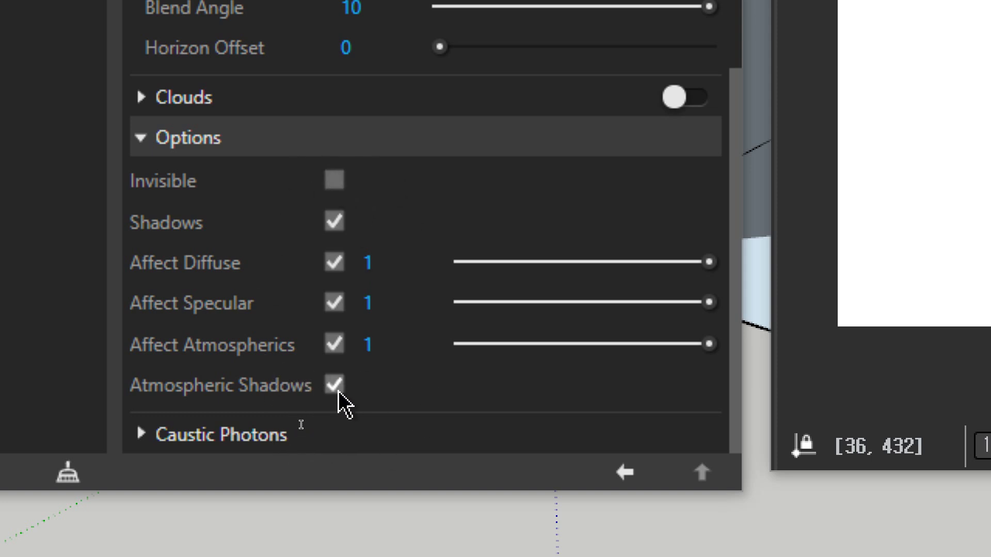
mouse_move(310, 195)
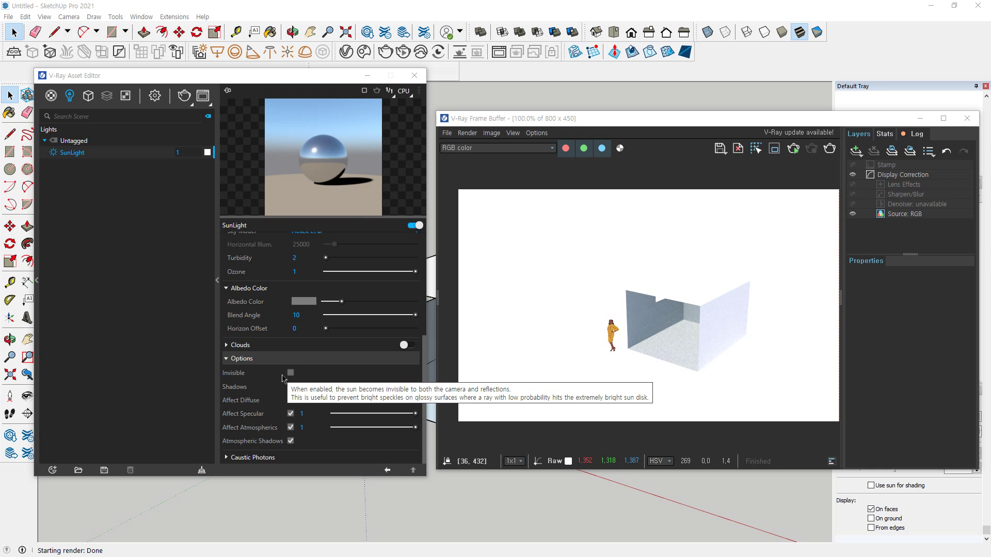
Close the frame buffer and set the shadow time to 01:30 AM.
click(966, 118)
mouse_move(531, 336)
middle_down()
mouse_move(686, 319)
mouse_move(541, 328)
mouse_move(540, 258)
middle_up()
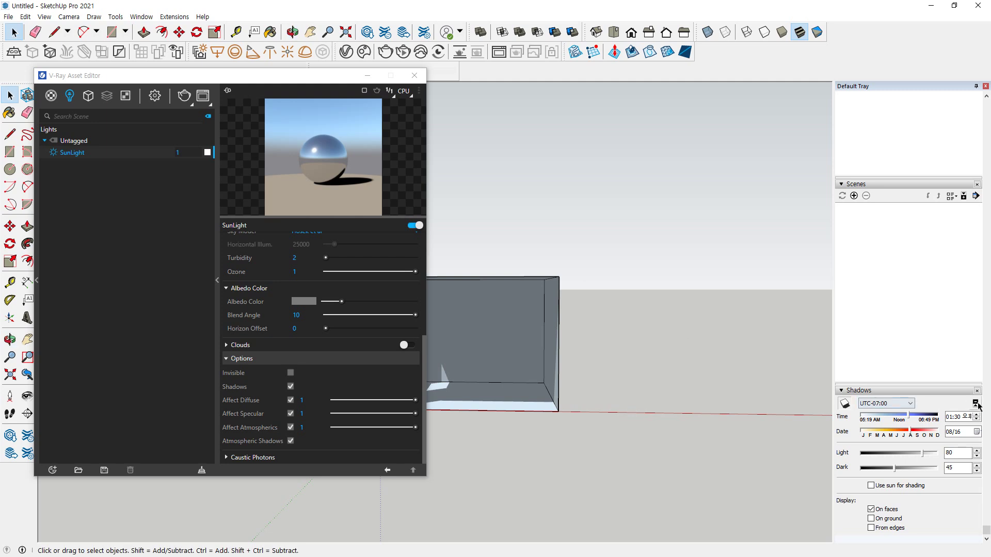
click(972, 420)
click(976, 419)
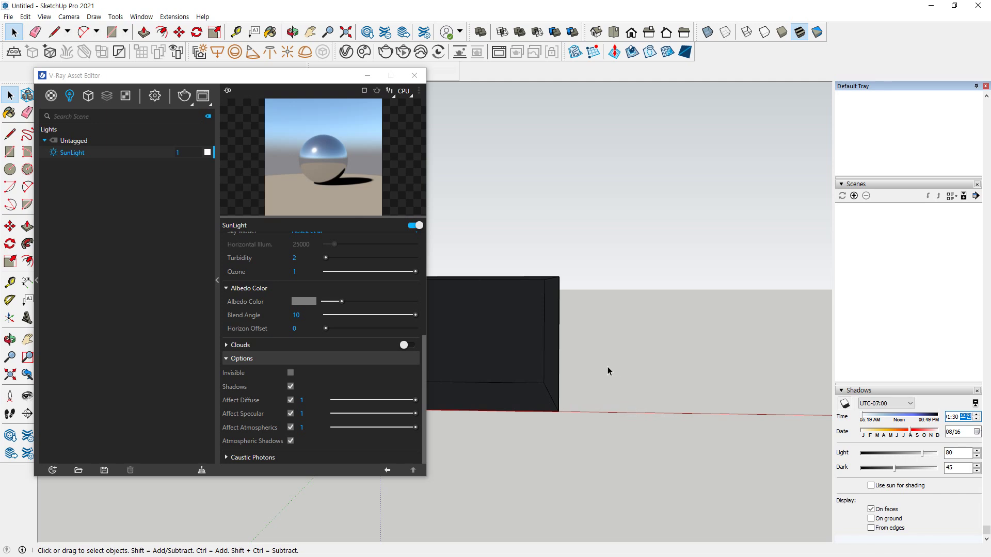
Move the Asset Editor out of the way, frame the camera inside the dark box, and render the night interior.
drag(309, 76, 0, 77)
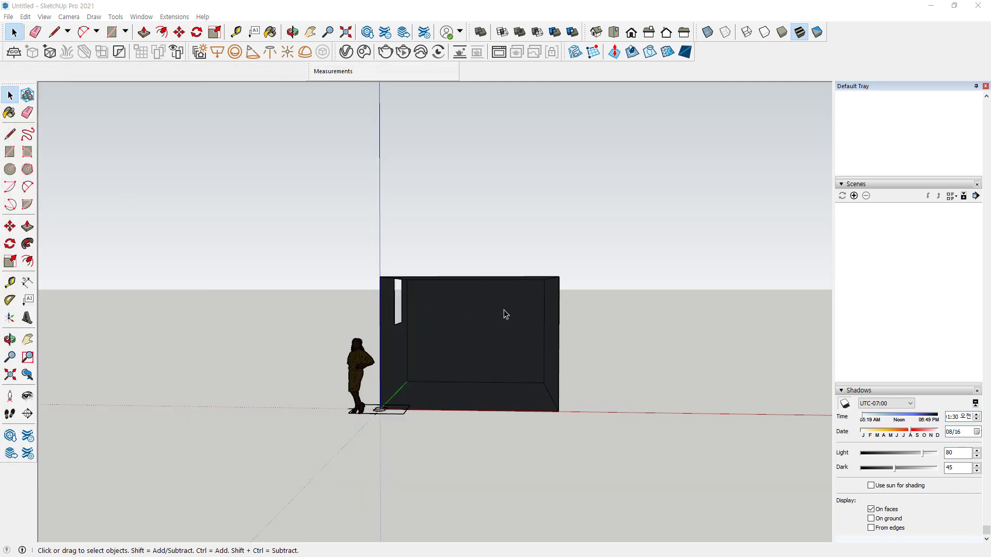
scroll(503, 311, up, 7)
shift+middle_drag(508, 377, 489, 374)
scroll(489, 375, up, 1)
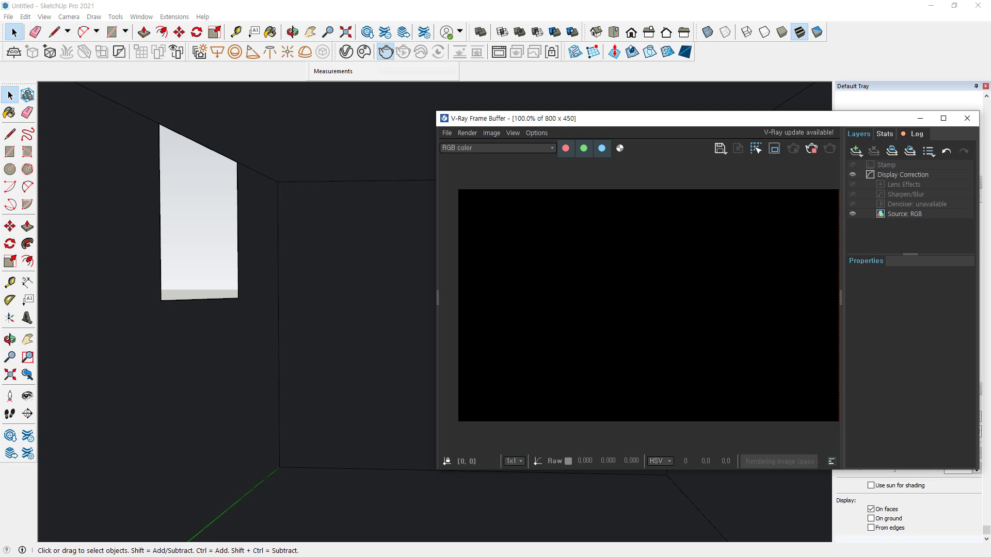
Close the frame buffer and draw a V-Ray Rectangle Light on the floor inside the box.
drag(0, 77, 202, 78)
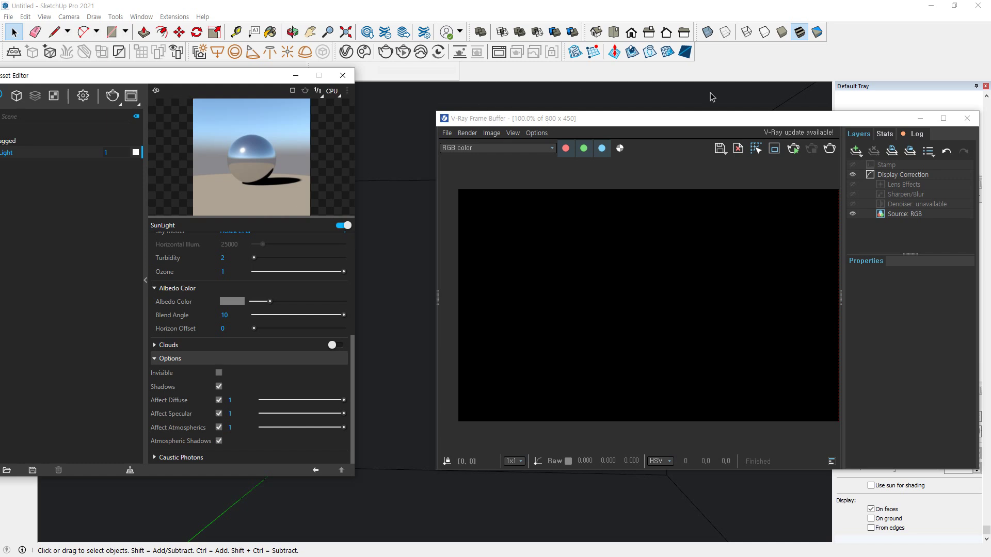
drag(316, 76, 2, 110)
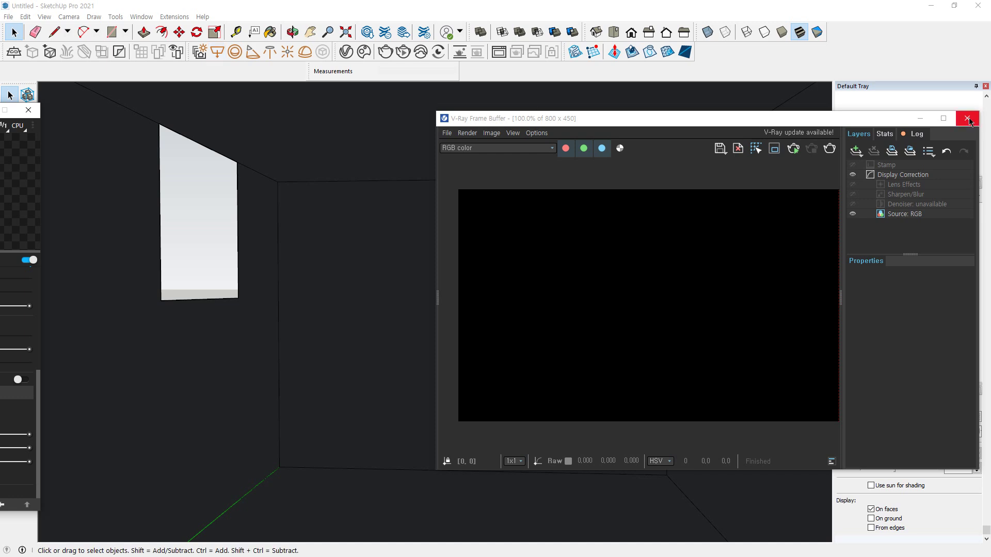
click(363, 162)
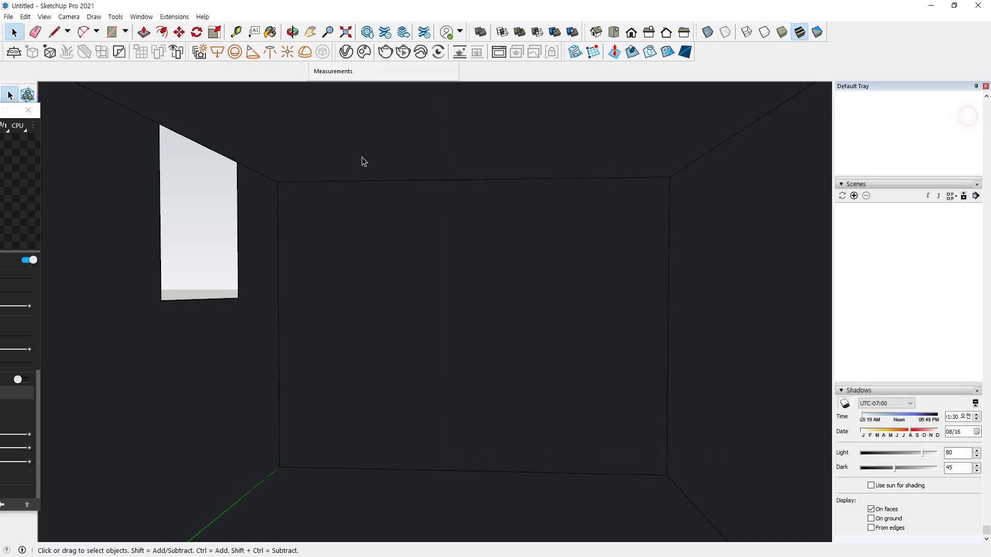
click(217, 54)
scroll(380, 436, down, 5)
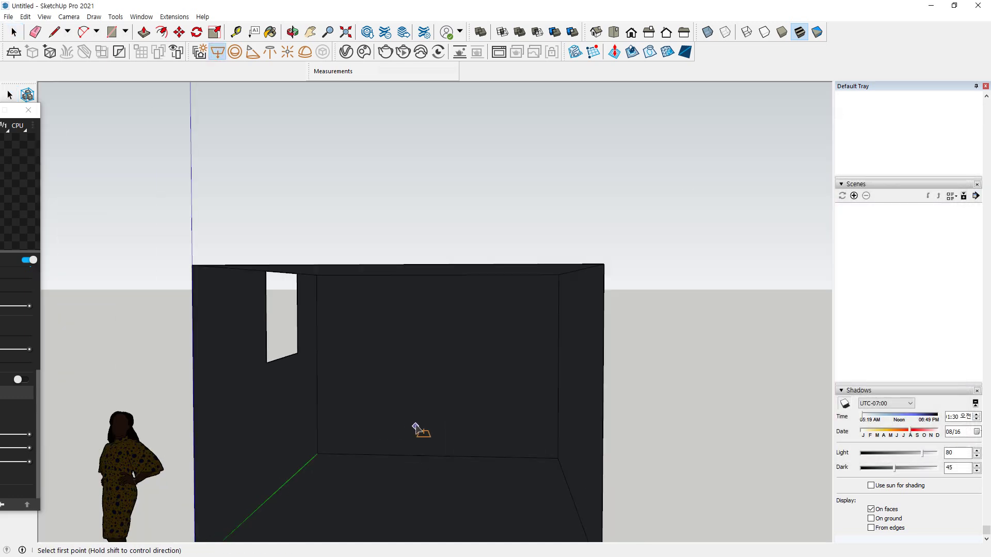
scroll(415, 427, down, 2)
click(289, 427)
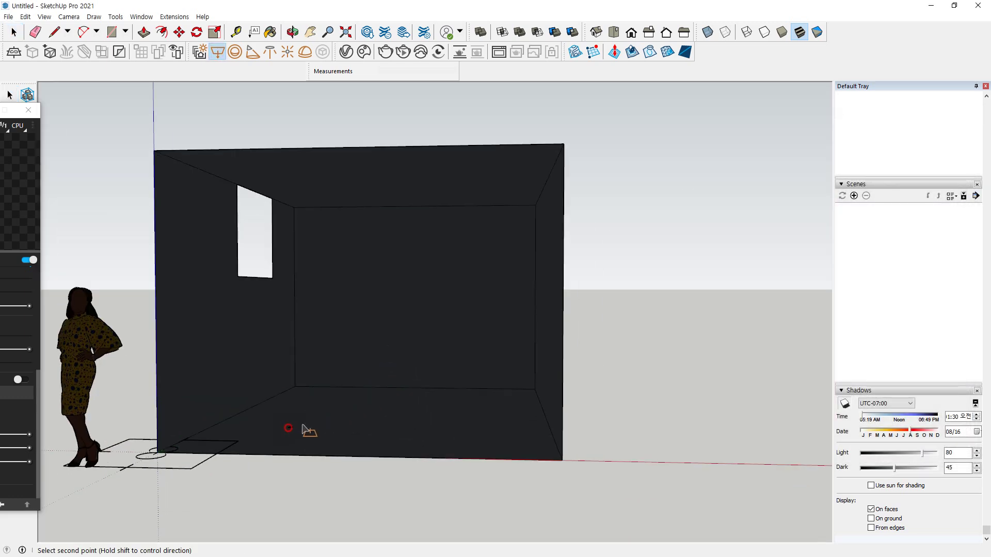
click(467, 403)
scroll(372, 403, up, 5)
key(space)
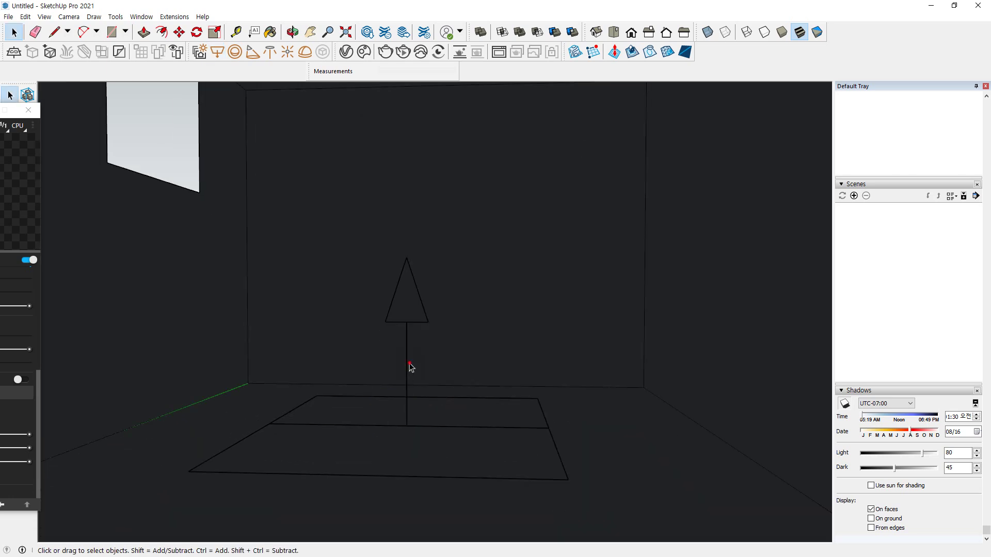
Select the rectangle light on the floor and rotate it 180 degrees so that it points downward.
click(407, 376)
key(ctrl+2)
drag(407, 404, 406, 349)
mouse_move(406, 349)
mouse_down()
mouse_move(381, 355)
mouse_move(436, 356)
mouse_up()
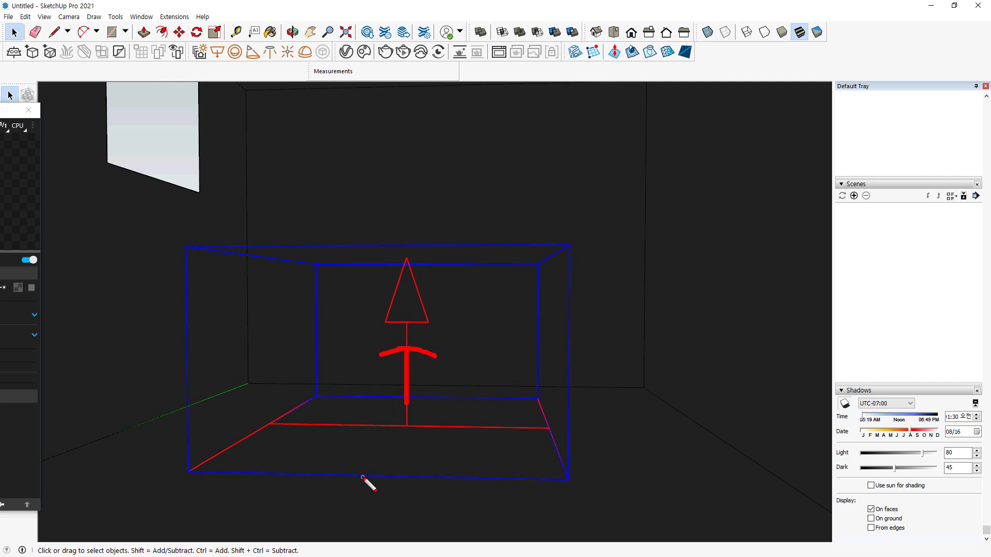
key(Escape)
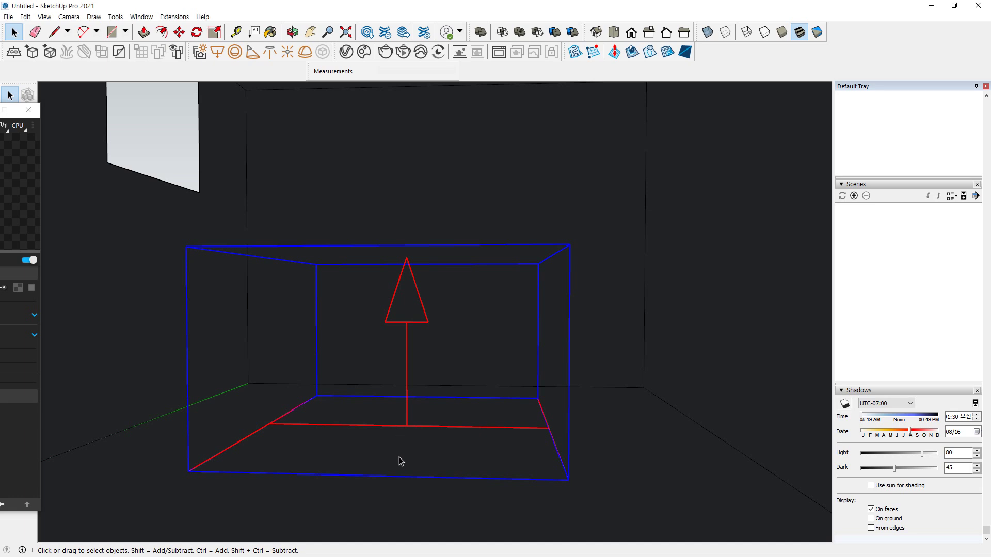
key(q)
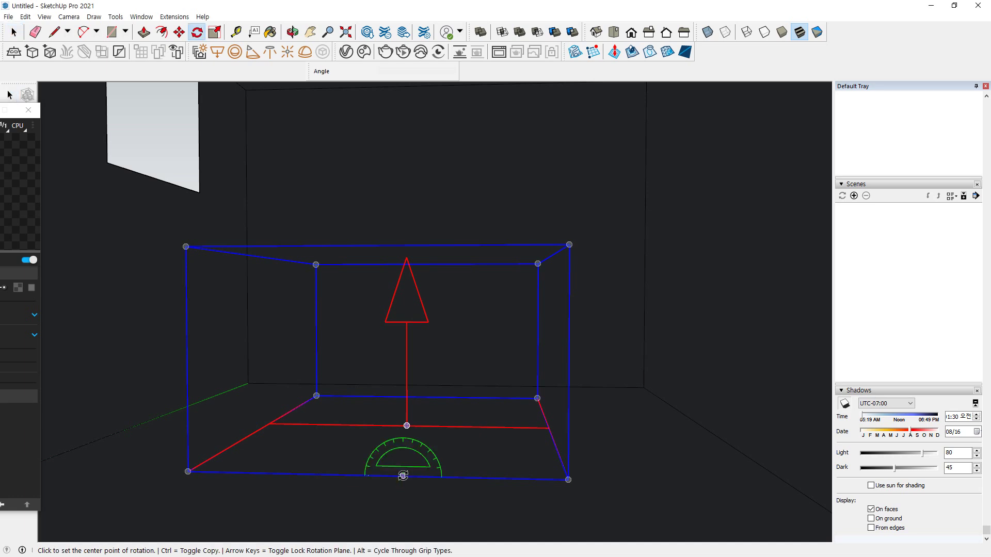
click(399, 475)
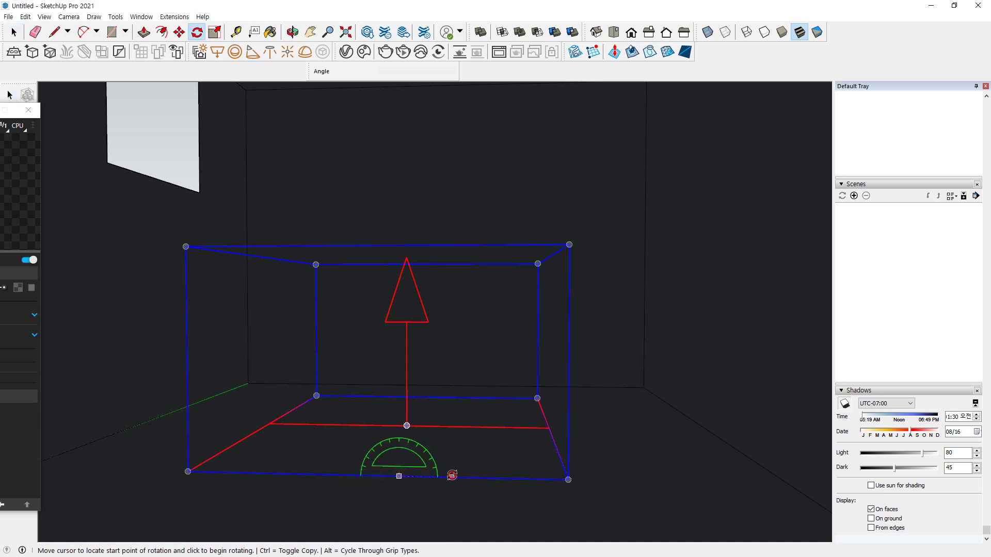
click(452, 477)
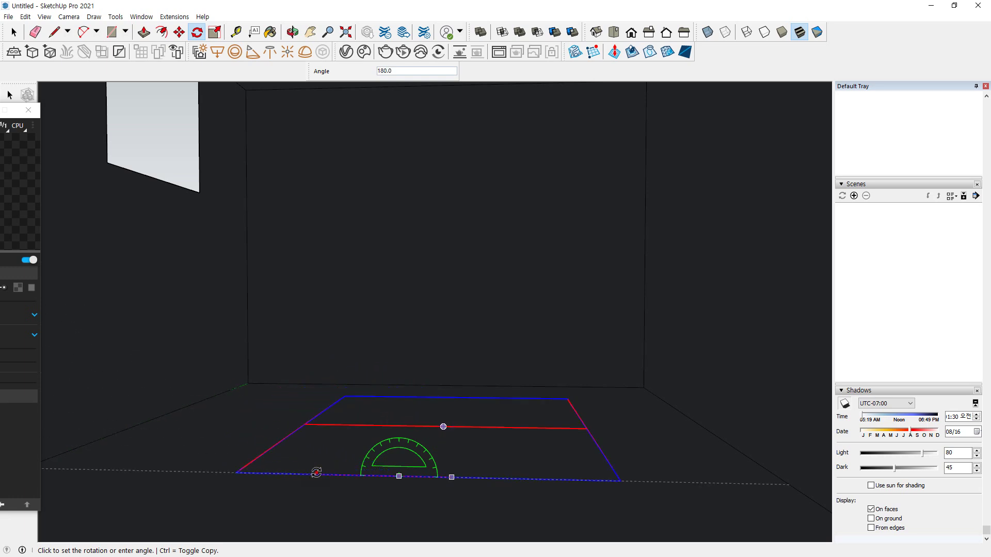
click(316, 473)
Move the flipped rectangle light straight up about 3000 mm to the ceiling of the box.
key(m)
click(419, 424)
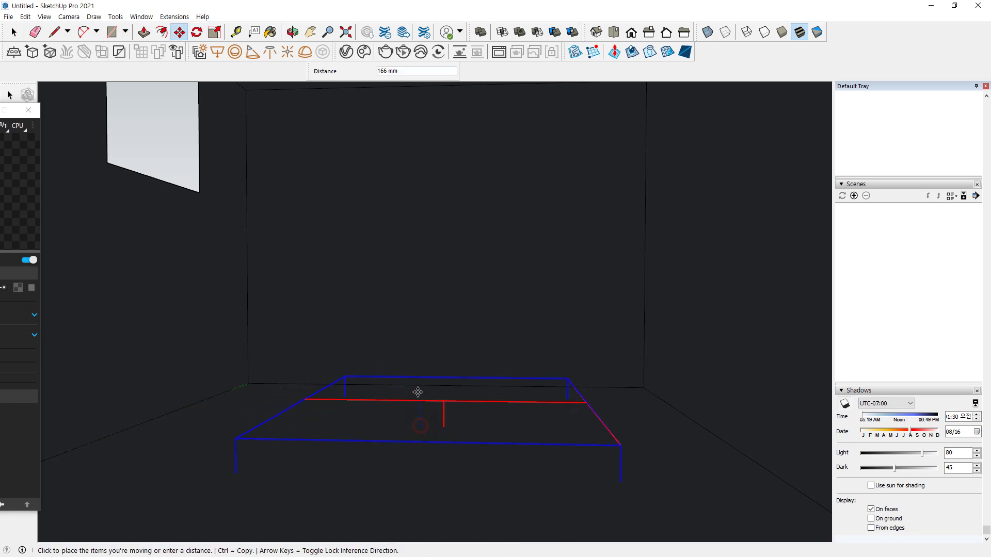
middle_drag(407, 233, 438, 172)
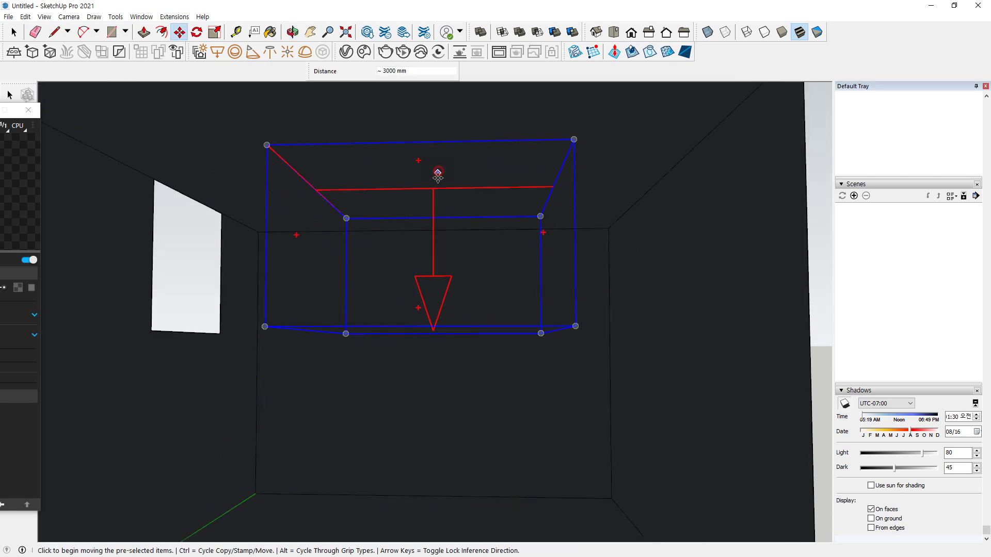
scroll(433, 219, up, 1)
middle_drag(423, 299, 425, 283)
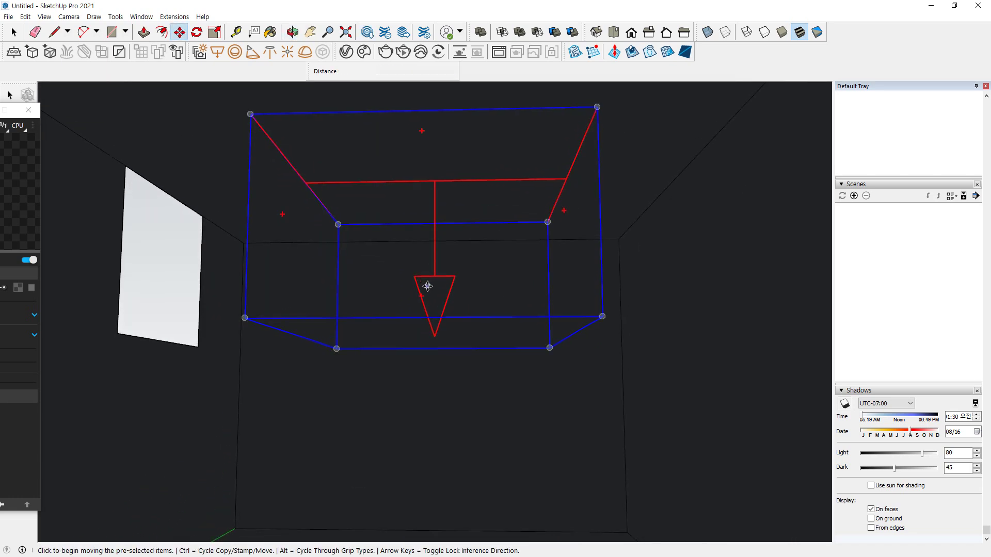
Render the night interior with the rectangle light shining down from the ceiling.
click(385, 51)
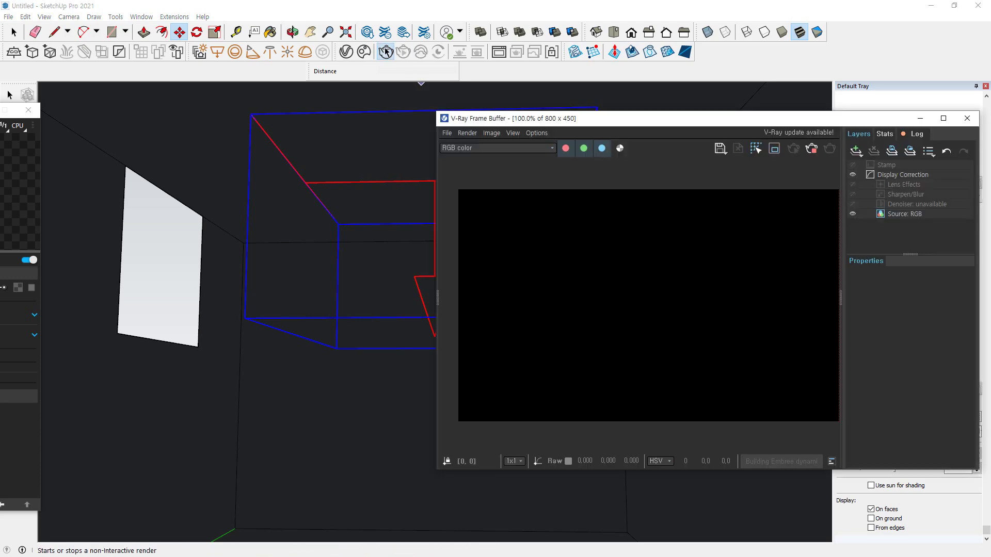
mouse_move(714, 258)
mouse_down()
mouse_move(593, 264)
mouse_move(726, 219)
mouse_move(671, 276)
mouse_move(663, 335)
mouse_move(689, 333)
mouse_up()
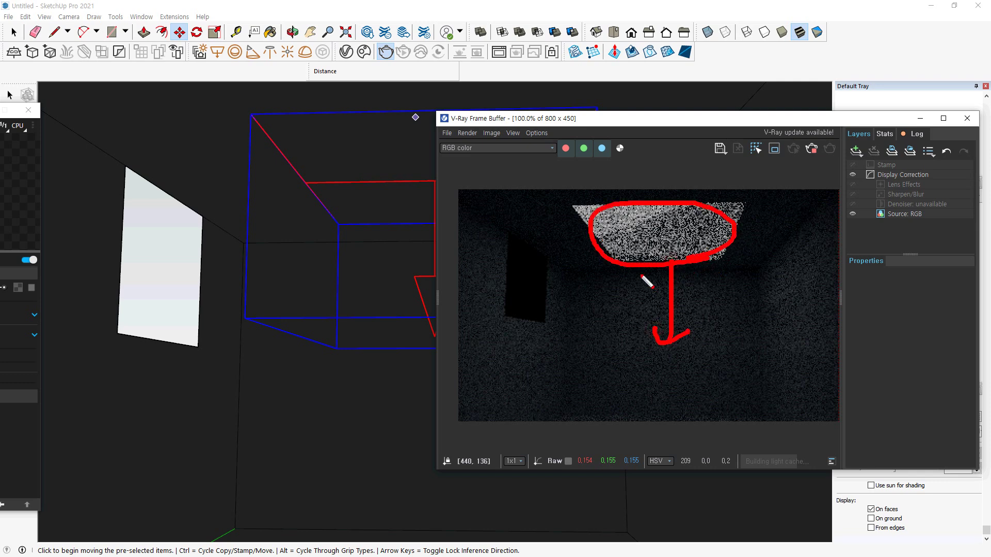
drag(640, 274, 592, 298)
mouse_move(694, 264)
mouse_down()
mouse_move(774, 297)
mouse_move(769, 330)
mouse_up()
key(Escape)
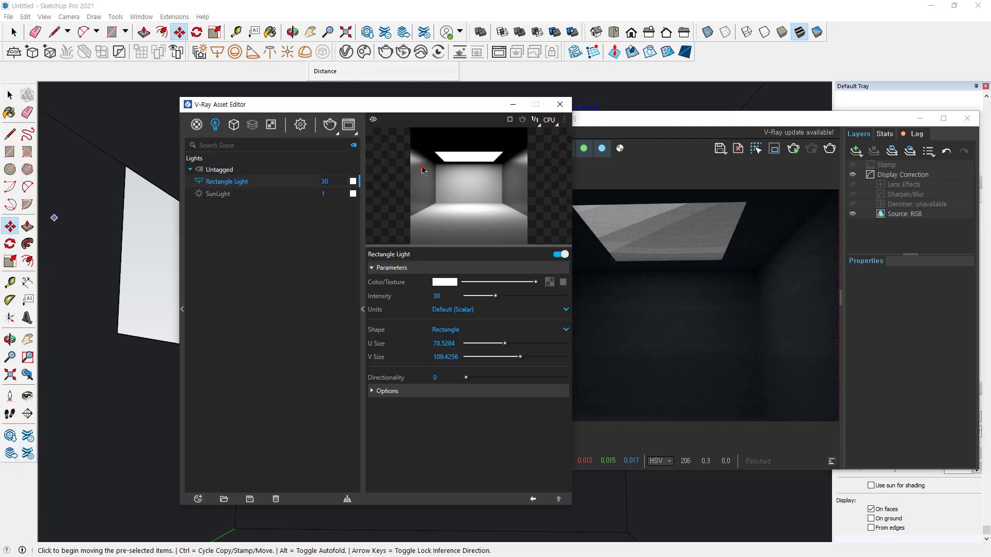
Change the Rectangle Light's shape to Disc and render the interior again.
click(231, 183)
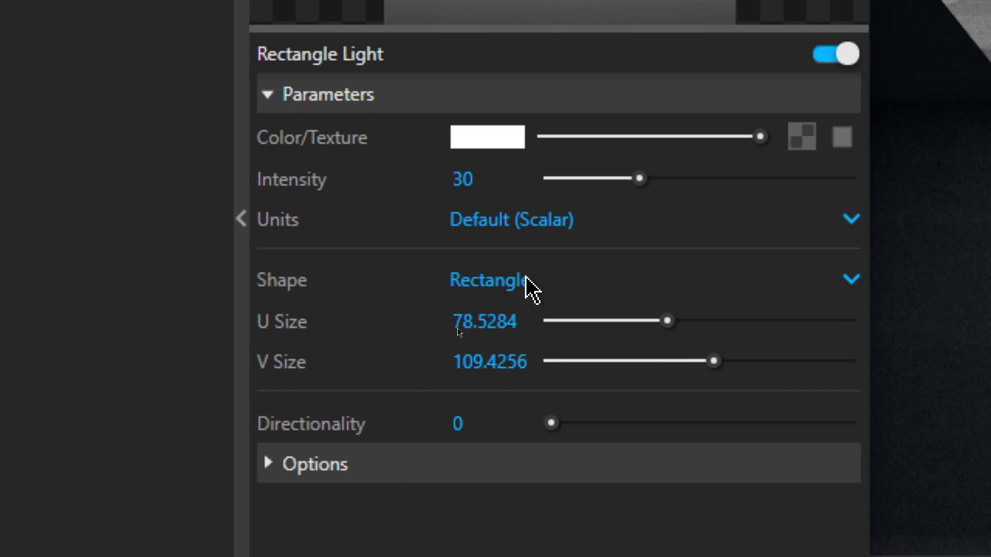
click(589, 278)
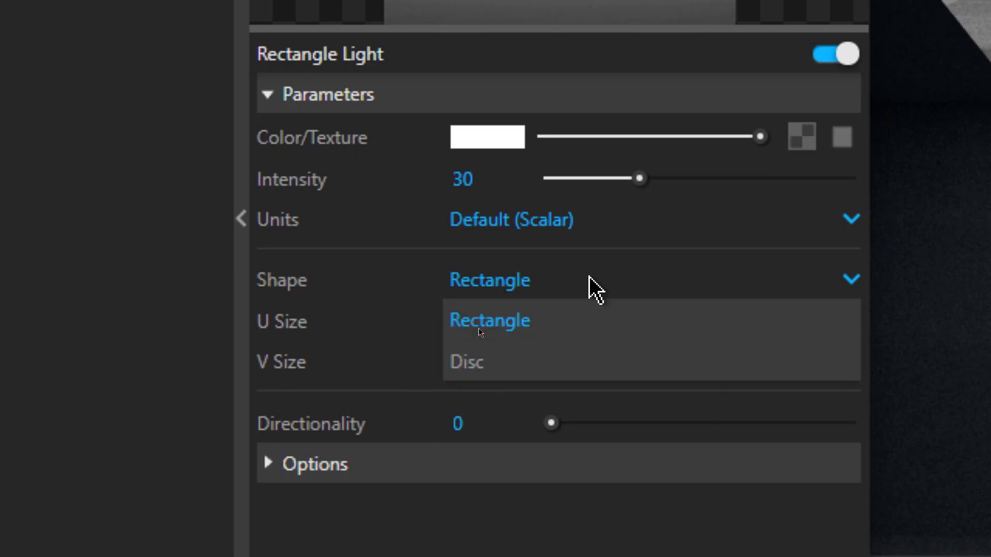
click(514, 362)
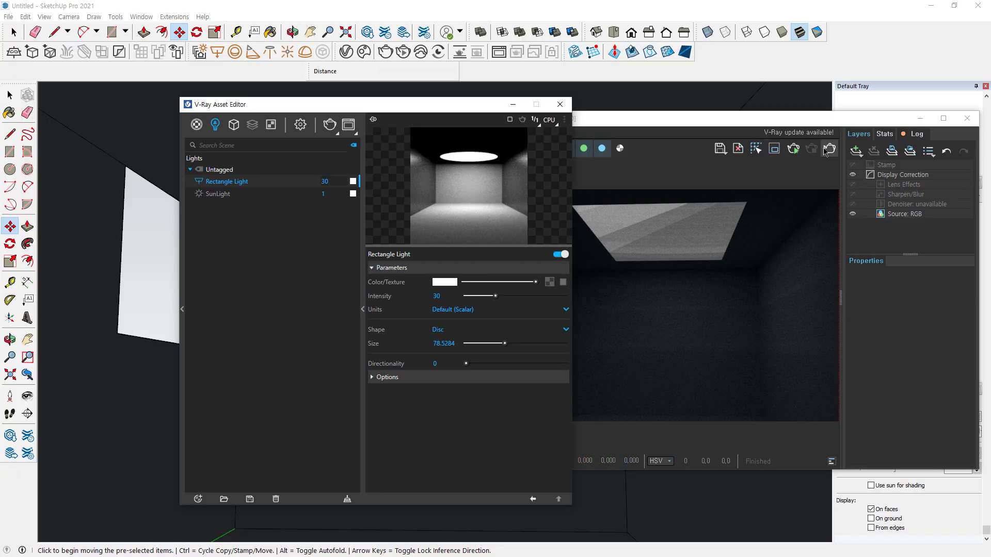
click(827, 149)
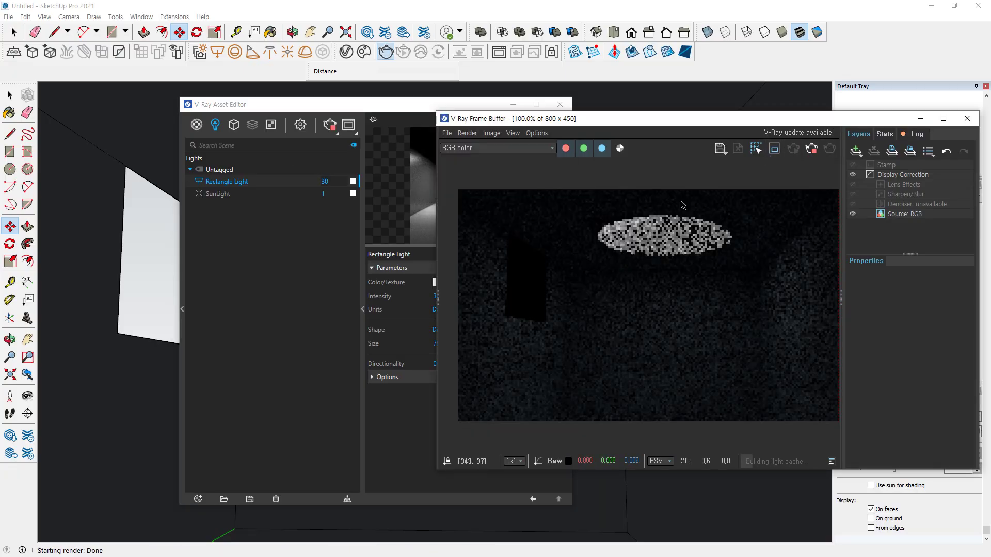
scroll(679, 222, up, 2)
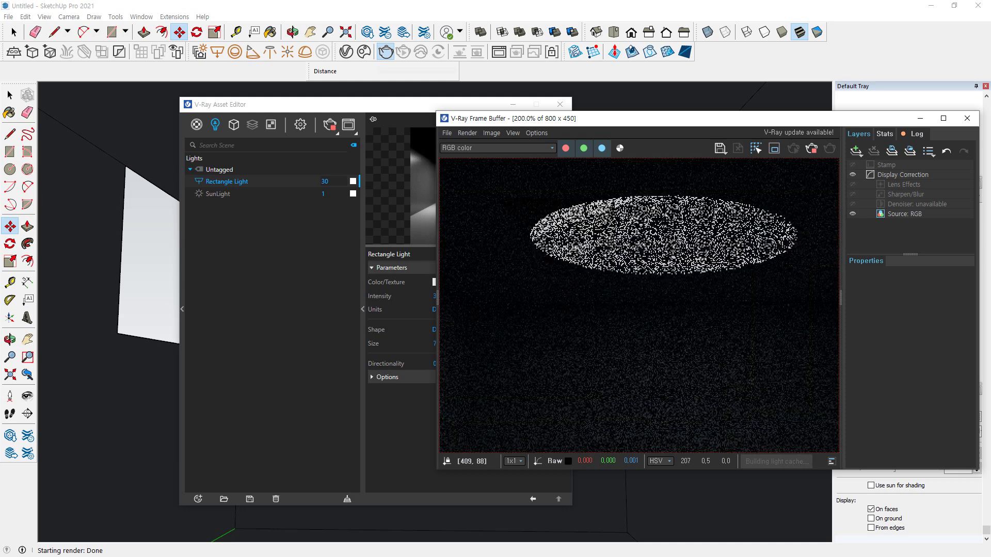
Shift the Asset Editor away from the render and set the Rectangle Light's intensity to 300.
click(344, 304)
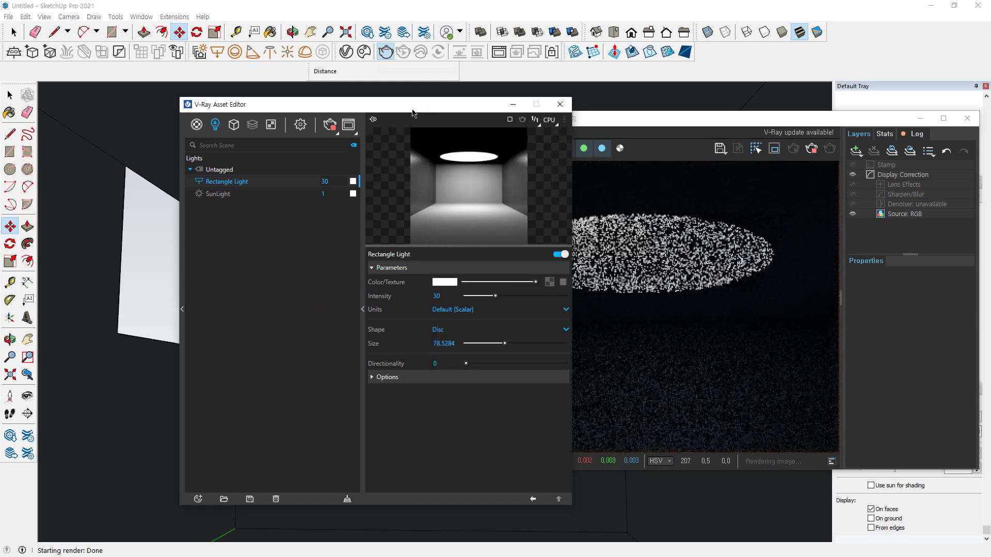
drag(413, 113, 302, 113)
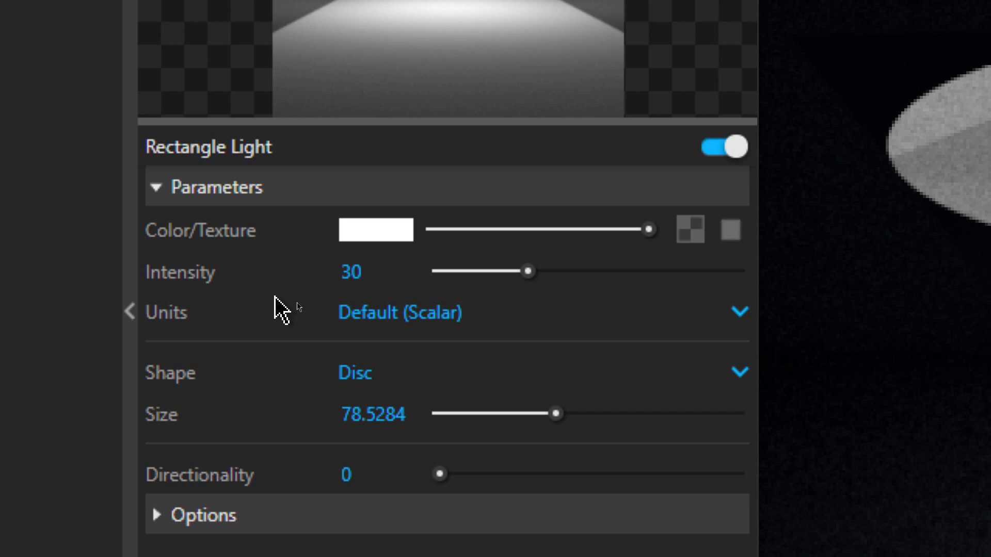
click(348, 271)
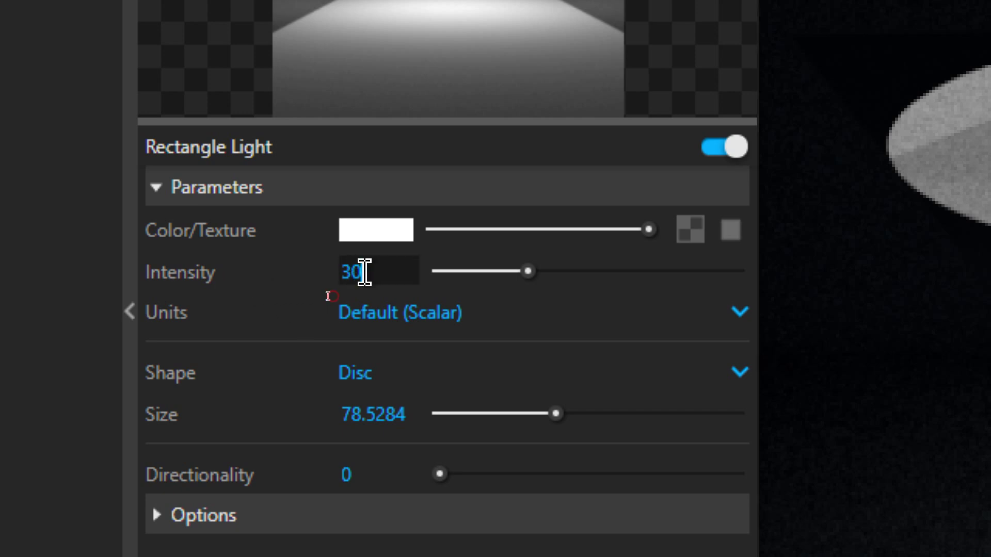
drag(364, 272, 329, 298)
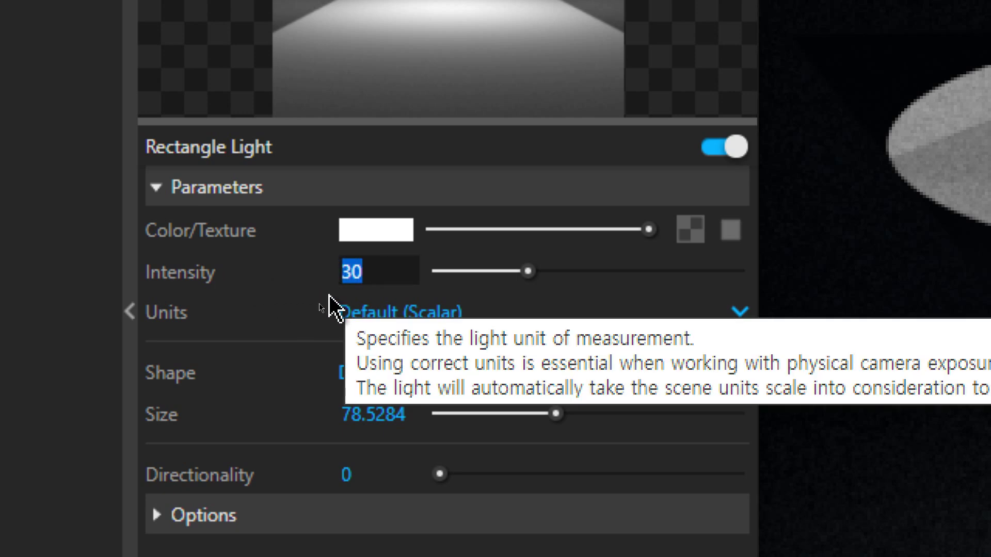
text(300)
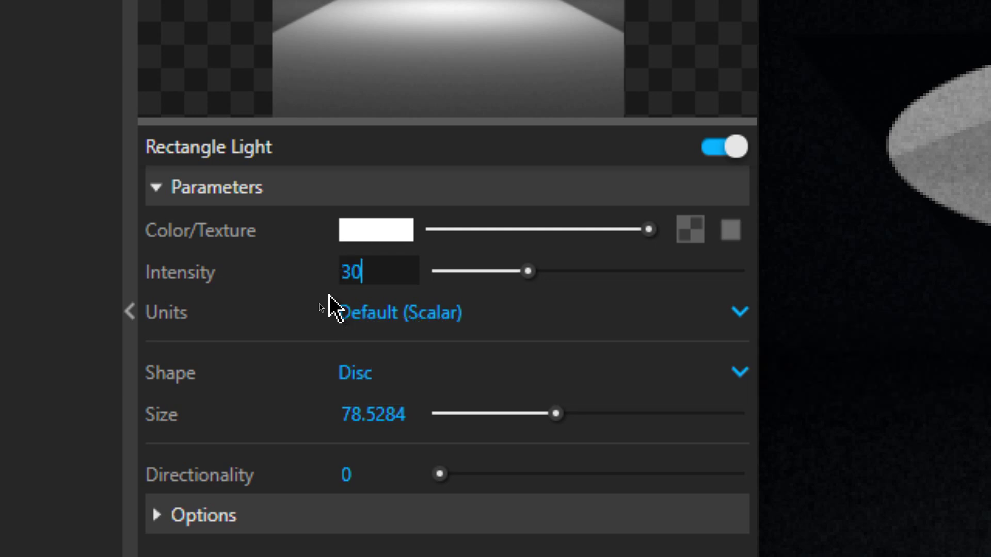
key(Return)
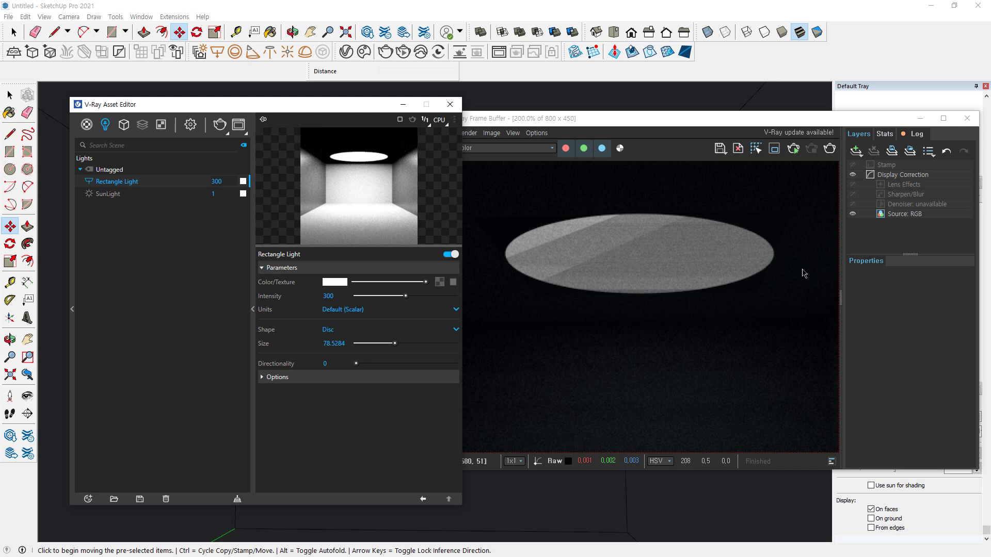
Render the interior with the brighter disc light and move the Asset Editor clear of the frame buffer.
scroll(761, 260, down, 5)
scroll(671, 286, up, 2)
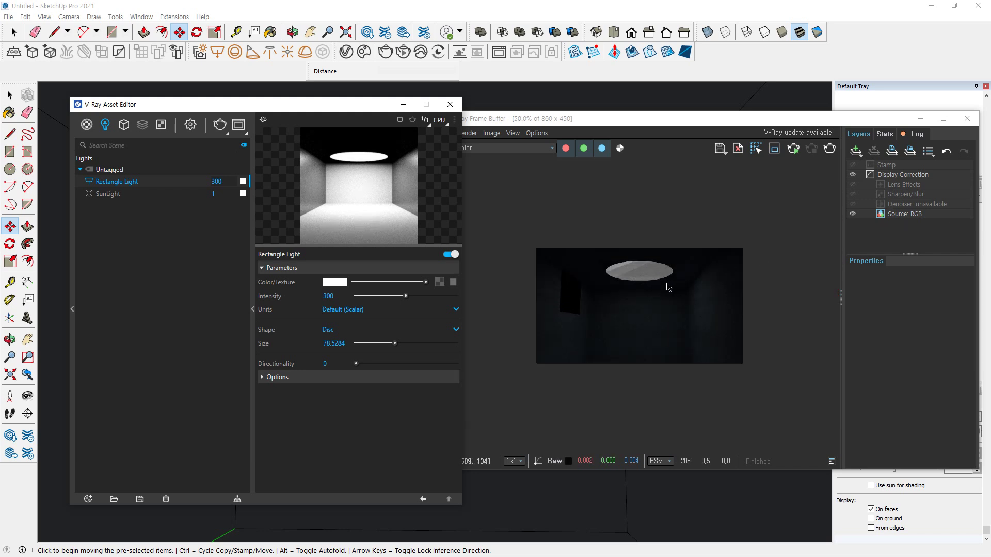
click(831, 152)
click(829, 151)
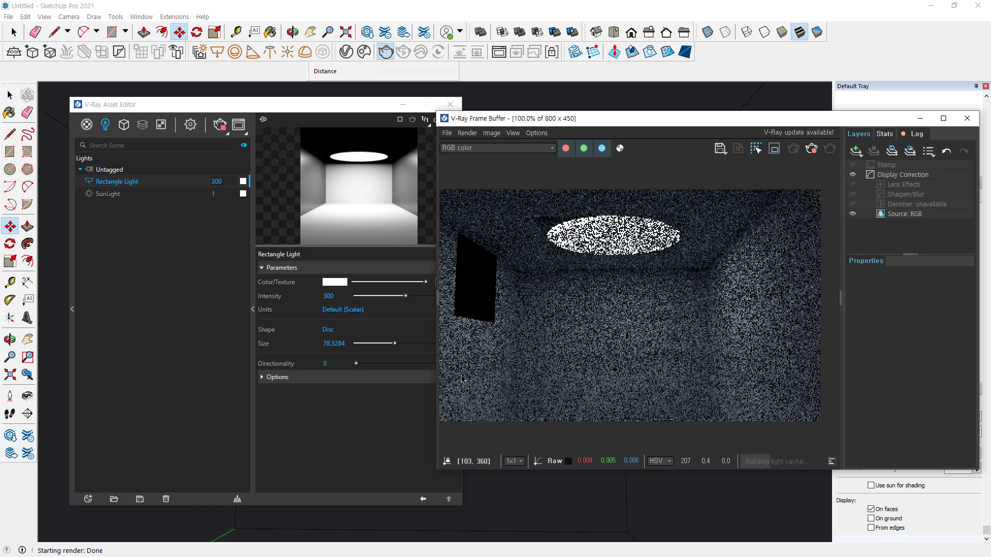
drag(258, 104, 188, 105)
scroll(588, 230, down, 1)
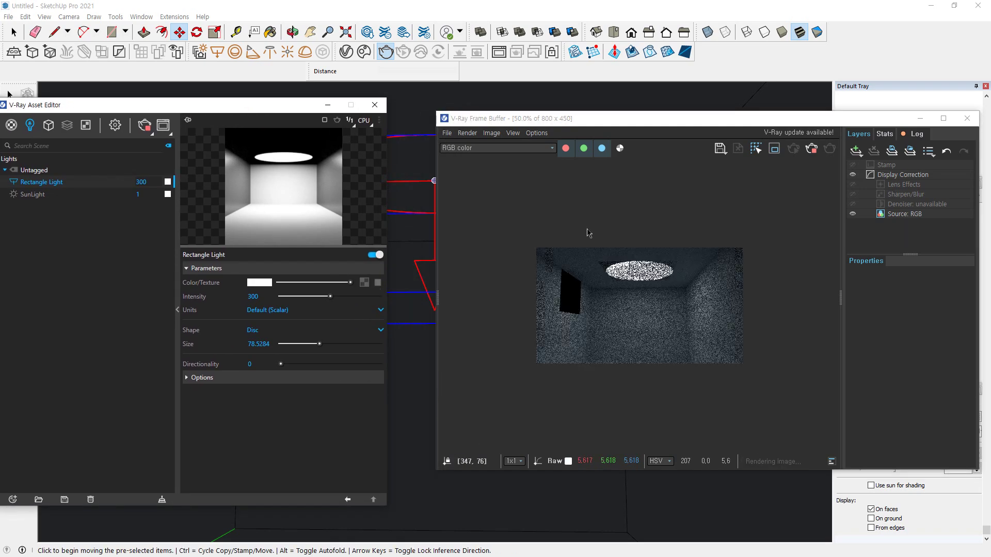
scroll(614, 283, up, 1)
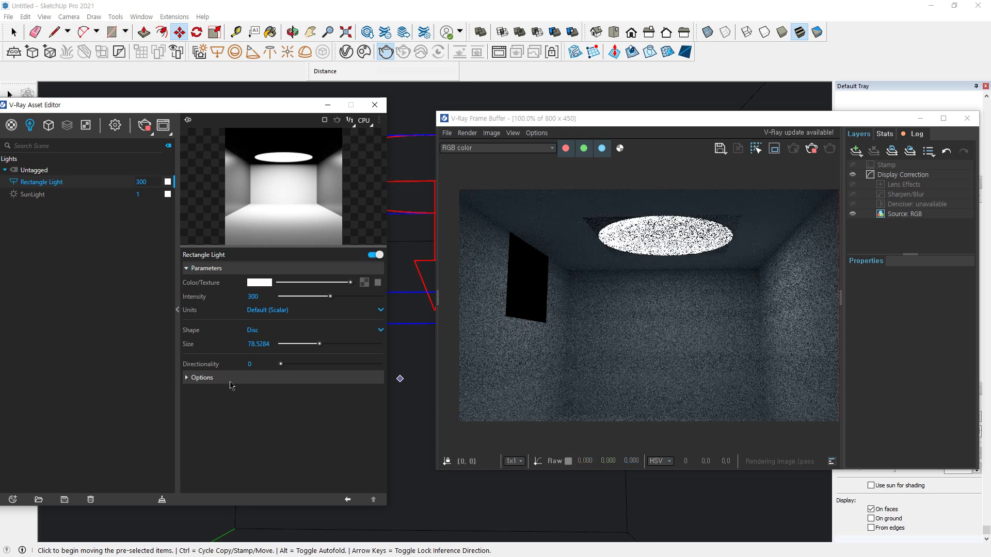
Expand the Rectangle Light's Options and review the available choices for its intensity units.
click(202, 379)
scroll(351, 419, down, 1)
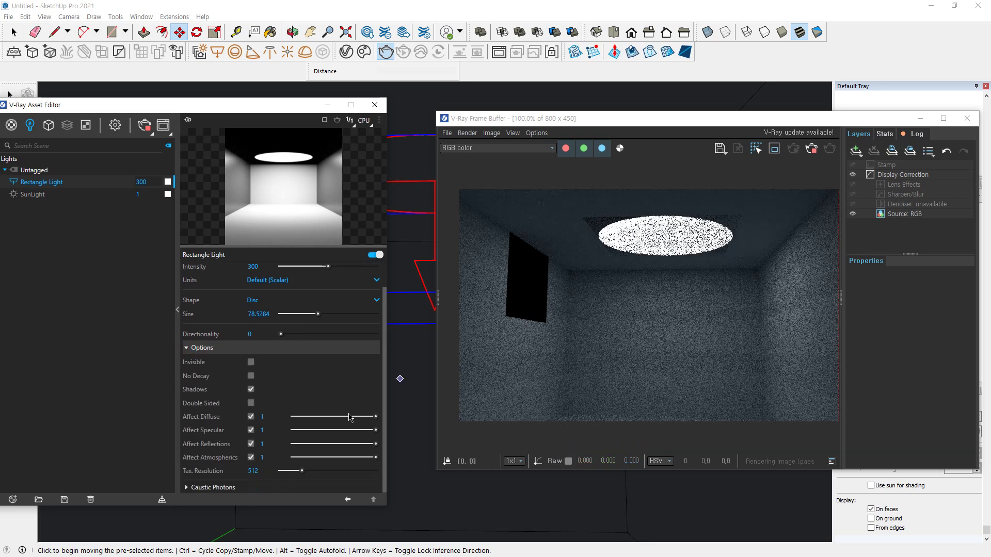
click(278, 282)
click(277, 282)
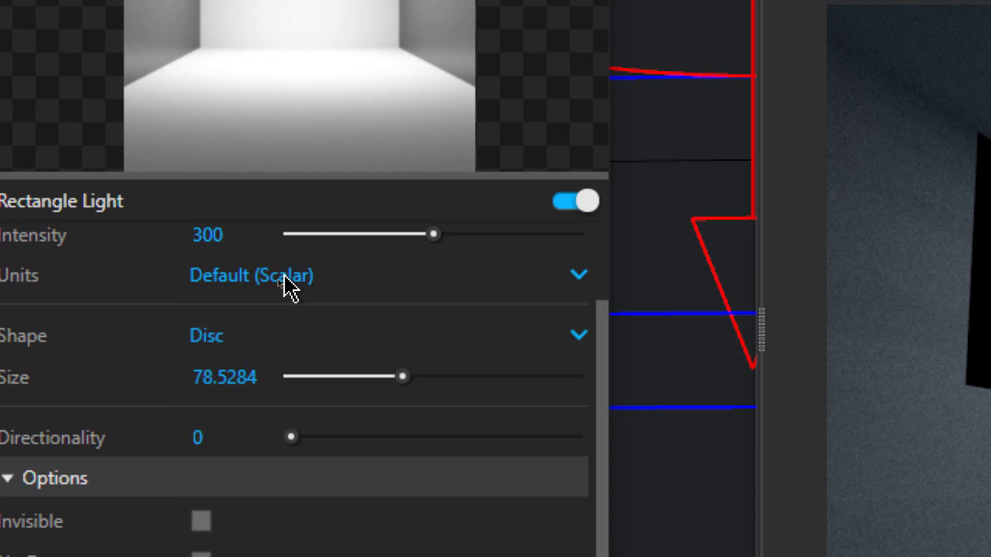
click(283, 283)
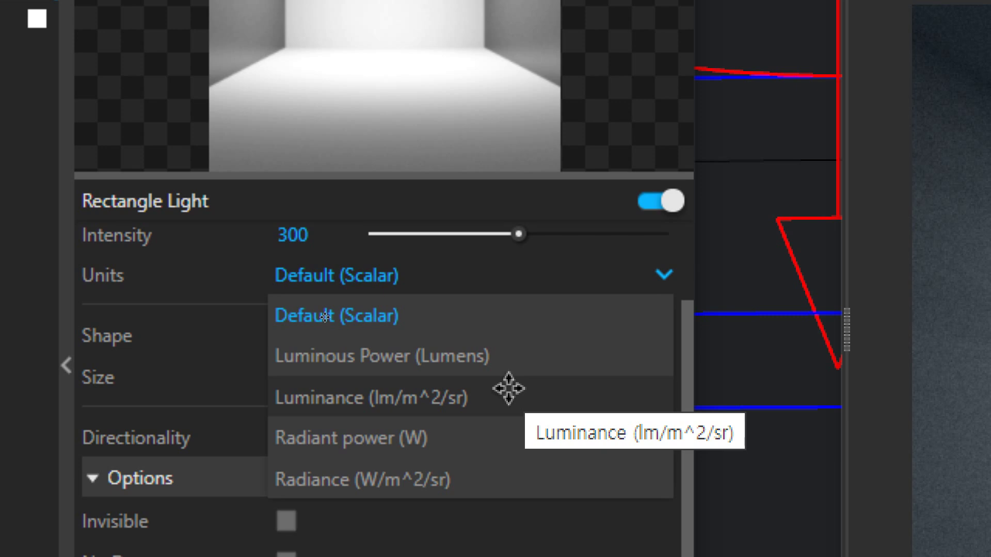
key(Escape)
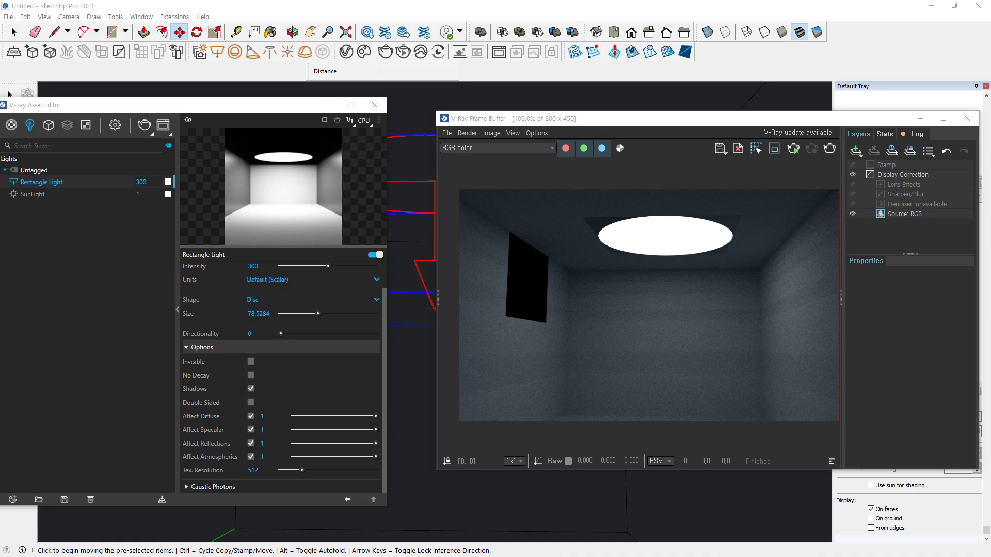
Set the Rectangle Light's units to Luminance (lm/m^2/sr) and its intensity to 3000, and render the interior.
click(277, 281)
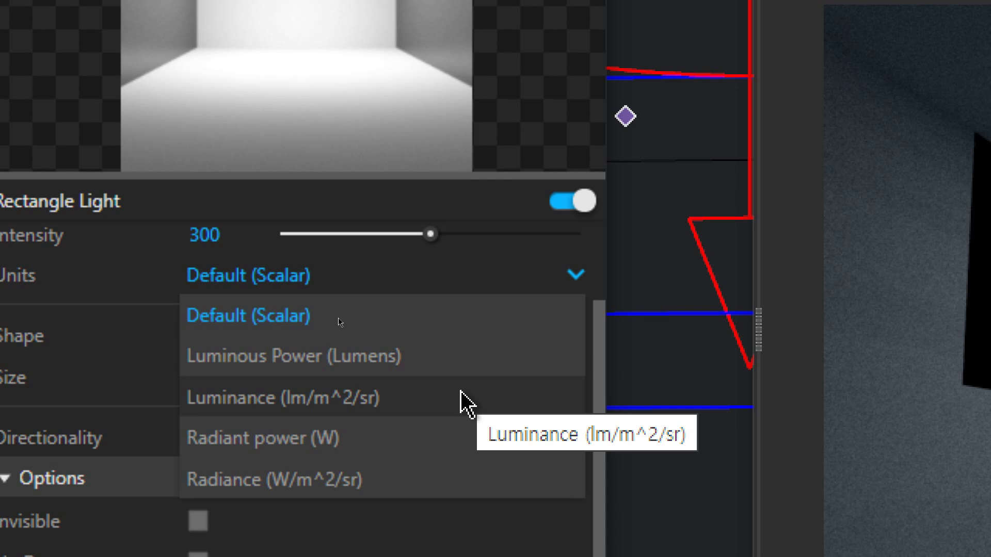
click(377, 398)
click(222, 233)
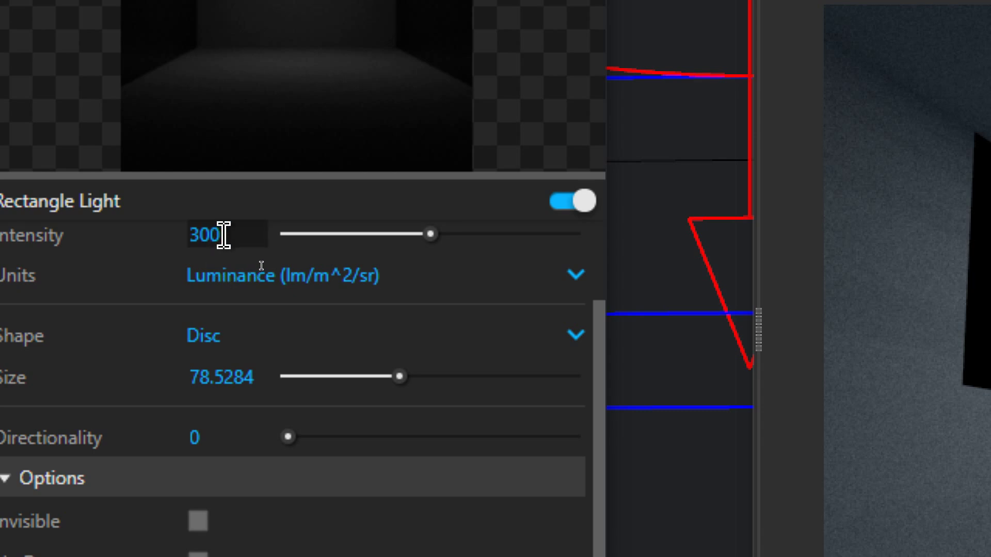
text(0)
key(Return)
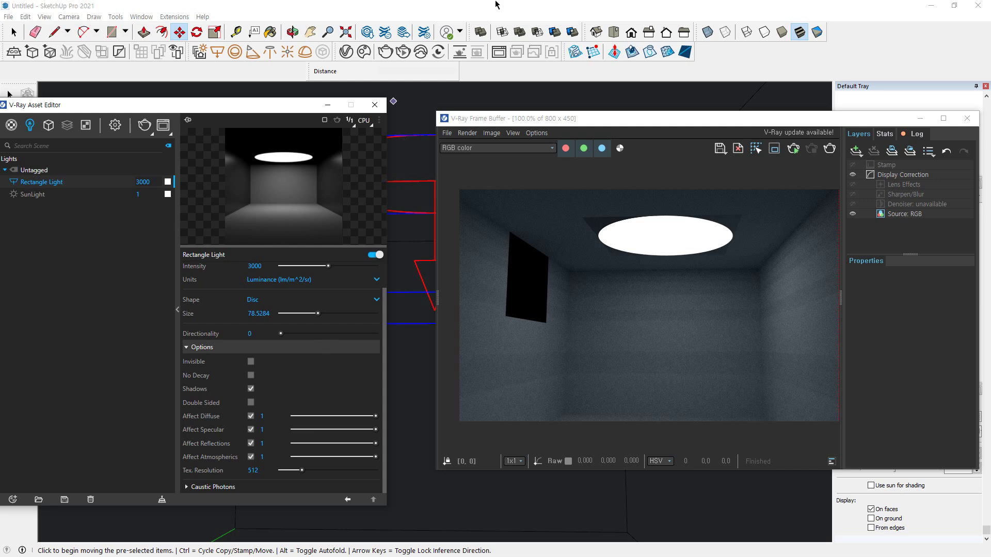
click(833, 150)
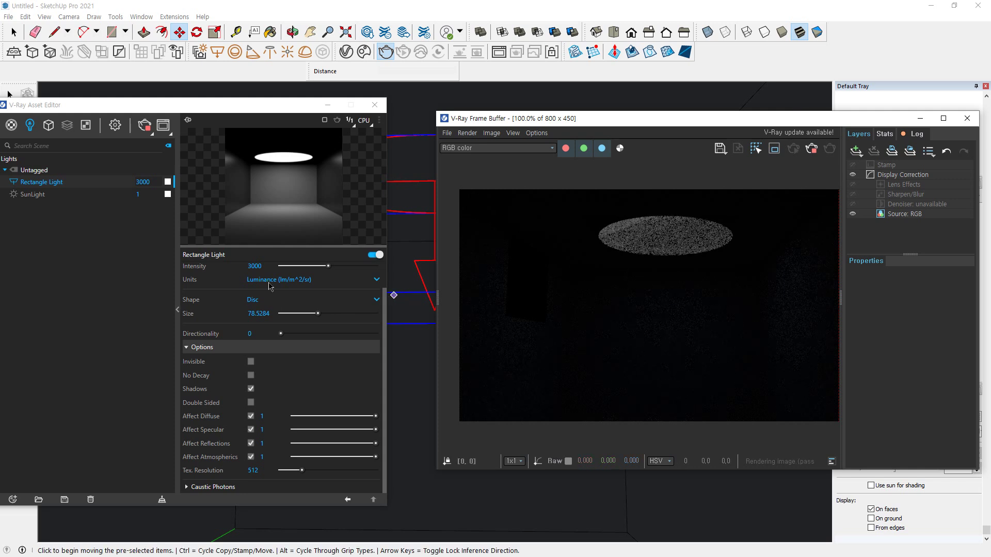
Stop the current render, set the Rectangle Light's intensity to 30000, and render the interior again.
click(268, 266)
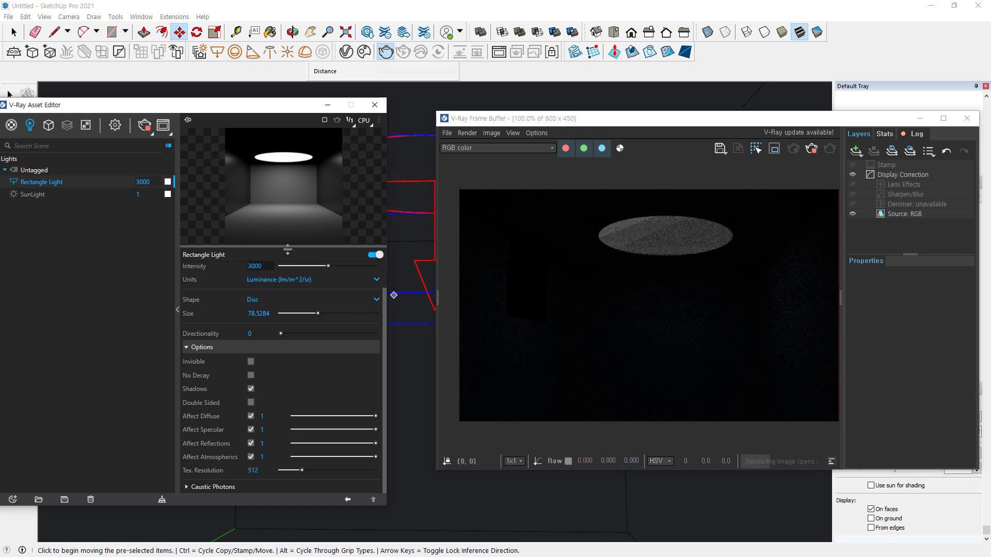
click(809, 153)
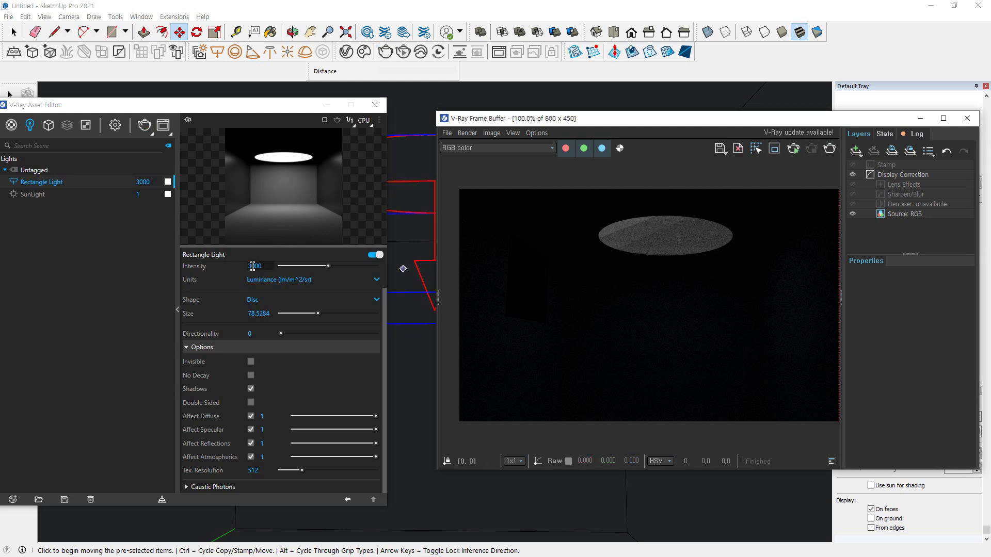
click(269, 266)
text(0)
key(Return)
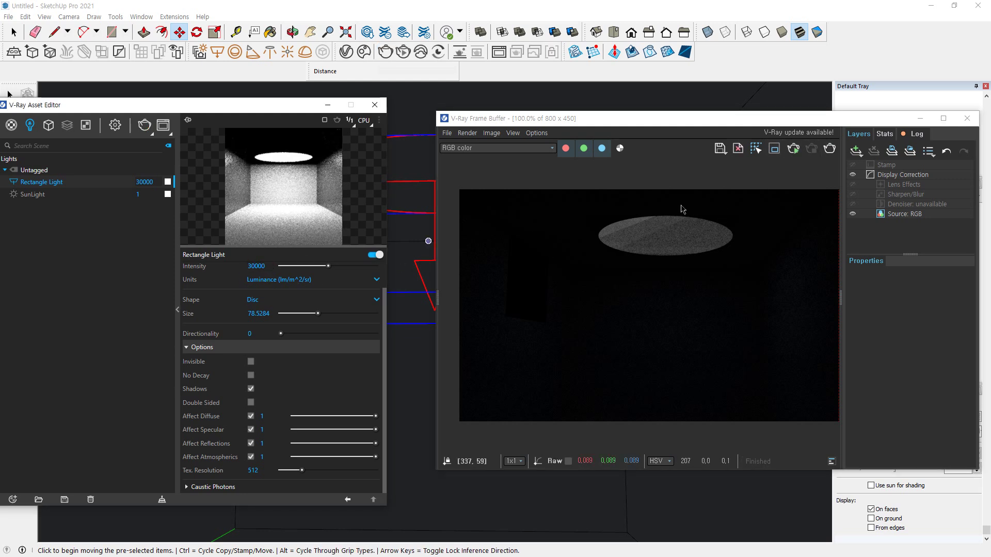
click(829, 149)
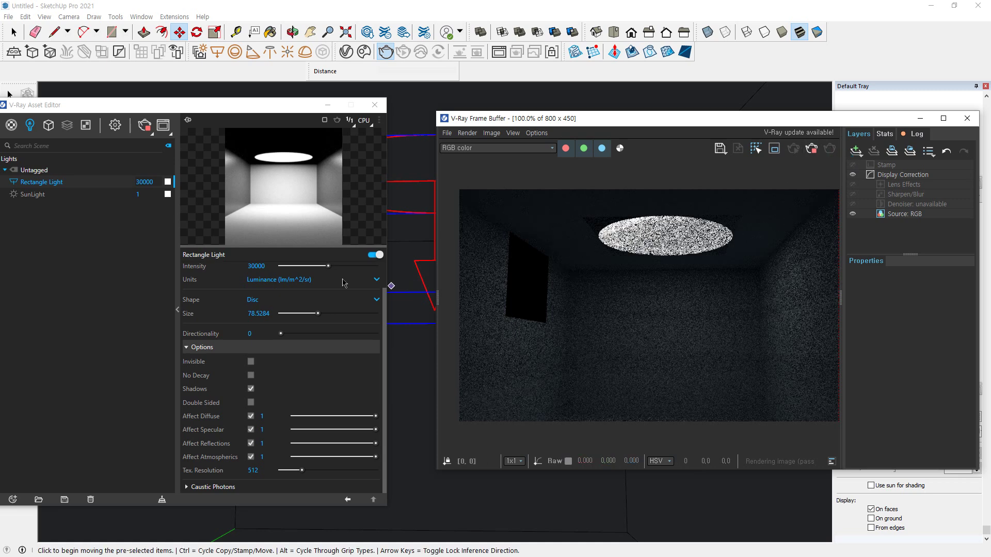
Set the Rectangle Light's units to Luminous Power (Lumens) and its intensity to 3000, and run a brief test render.
click(312, 280)
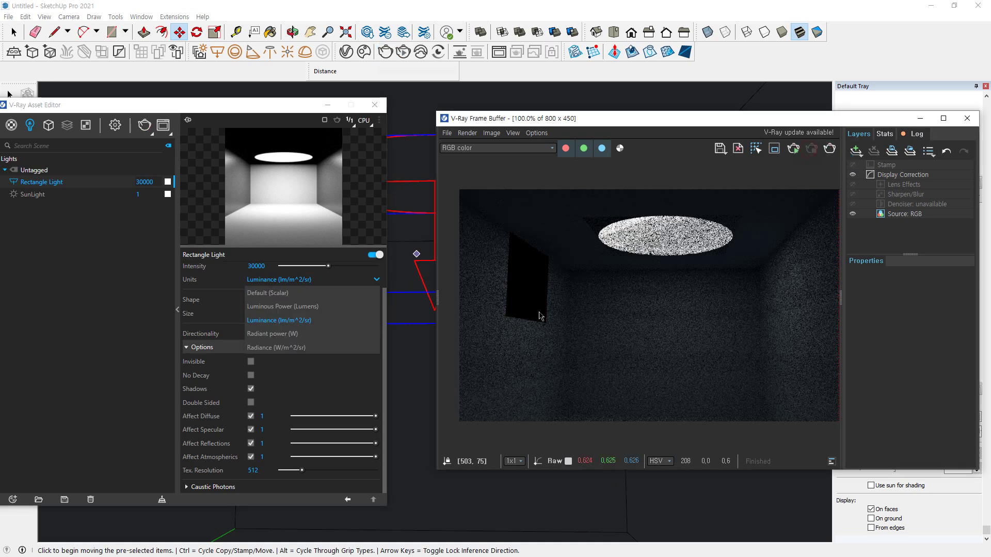
click(279, 306)
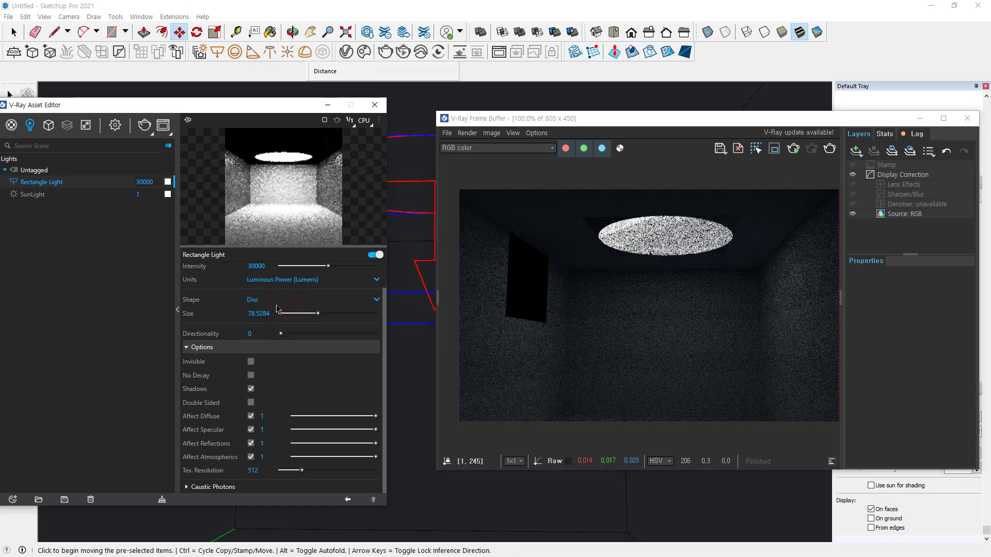
click(270, 265)
drag(270, 266, 78, 265)
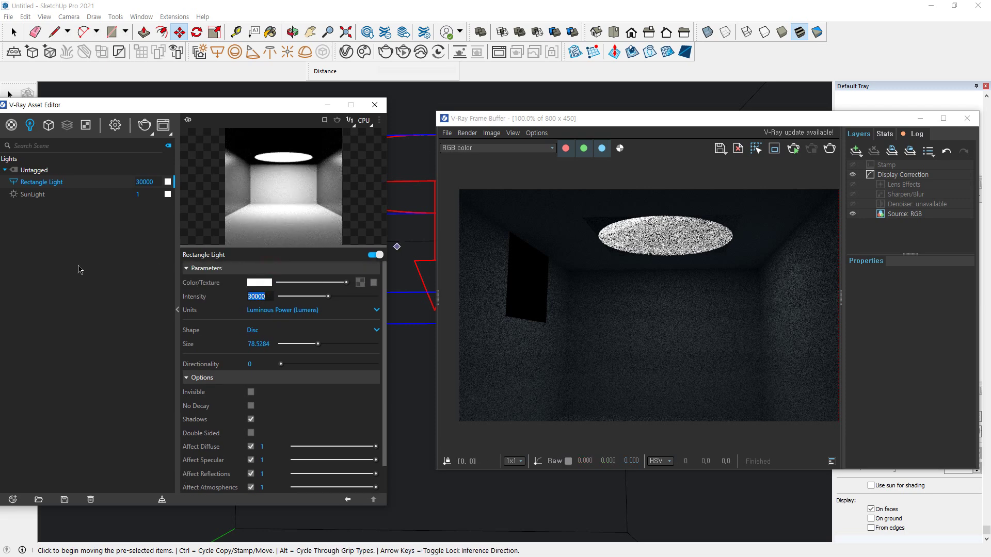
text(3000)
key(Return)
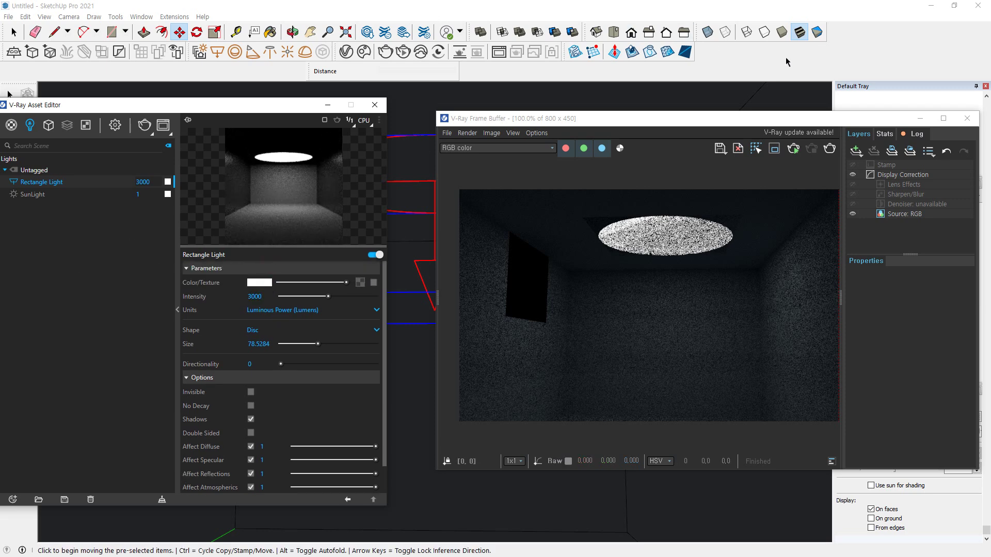
click(831, 152)
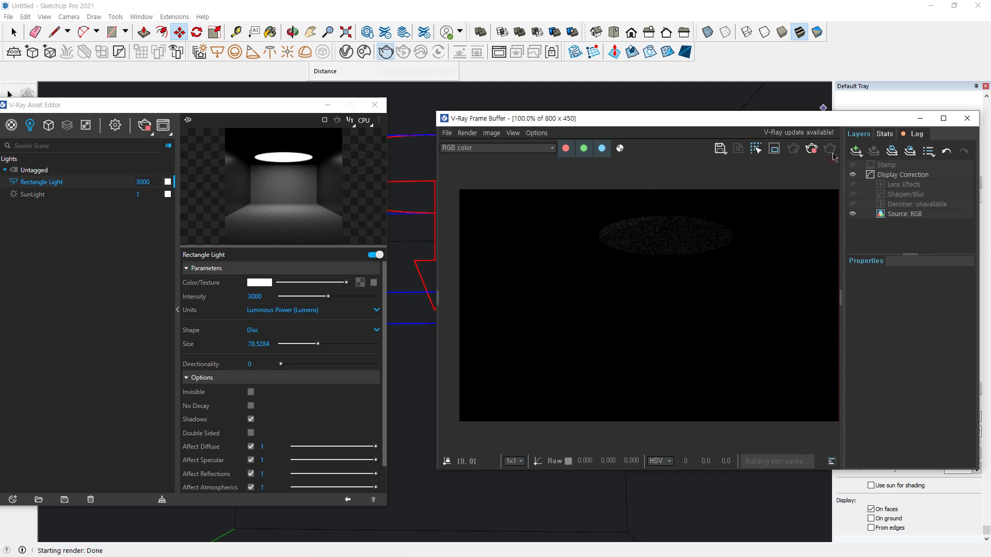
click(812, 150)
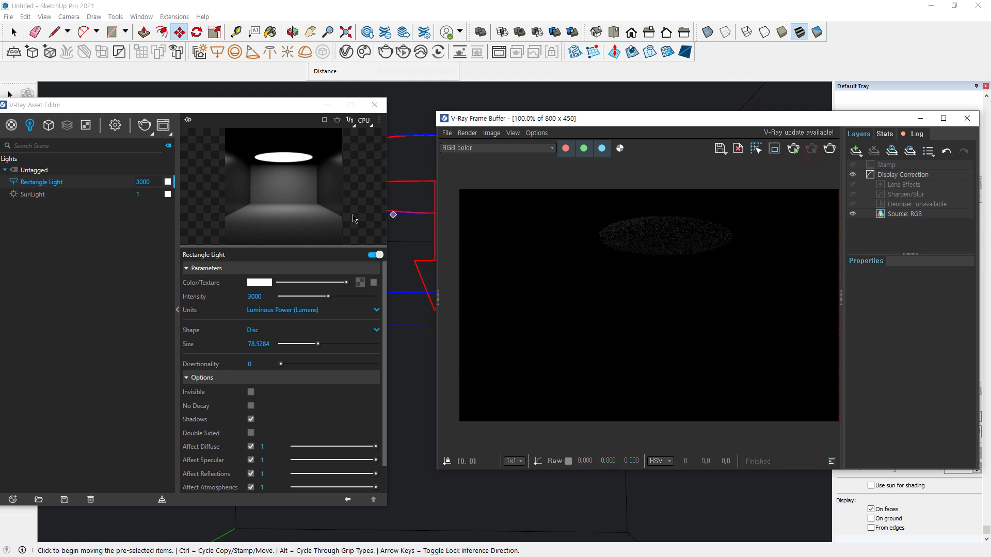
Set the Rectangle Light's intensity to 30000 in lumens and run another brief test render.
text(0)
key(Return)
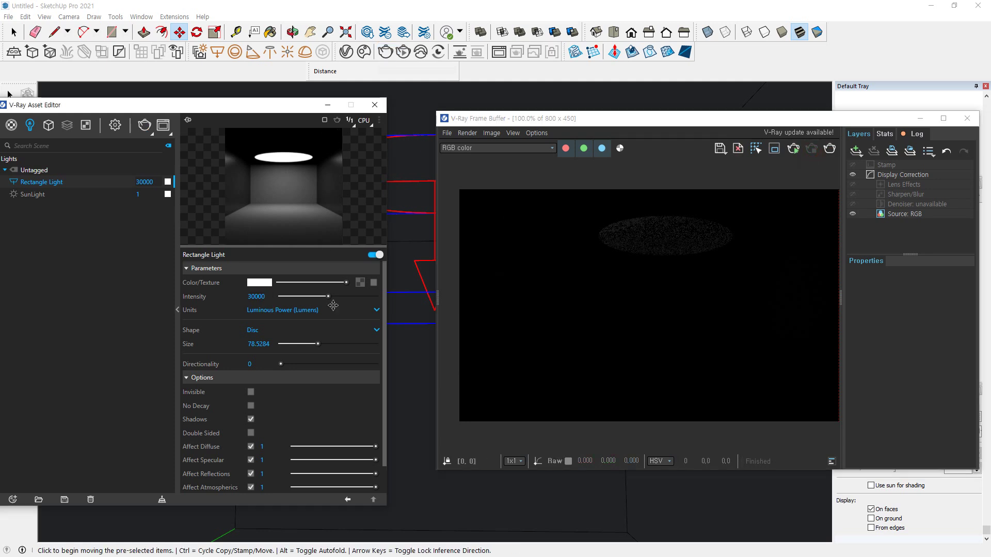
click(829, 149)
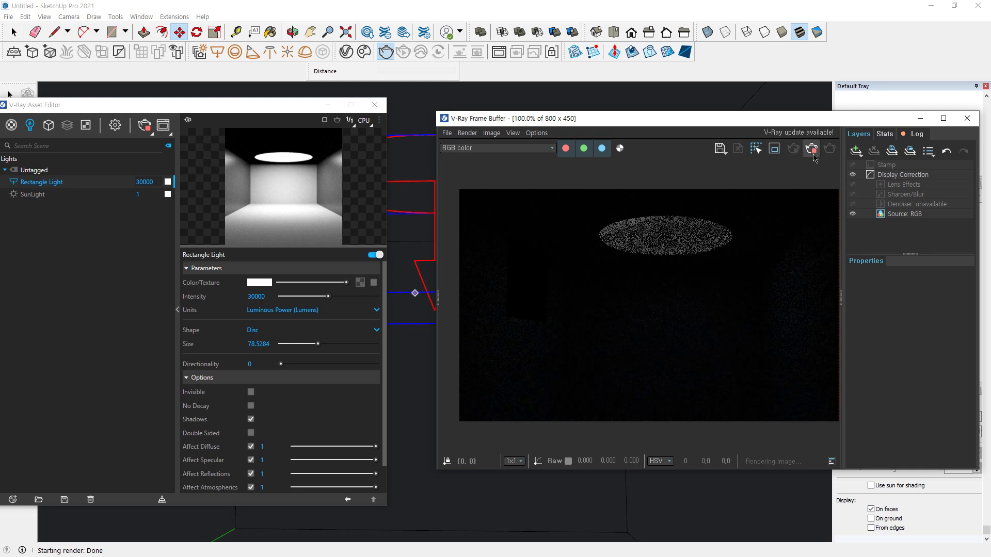
click(813, 158)
Set the Rectangle Light's units to Radiant power (W) with an intensity of 30, and render the interior.
click(332, 311)
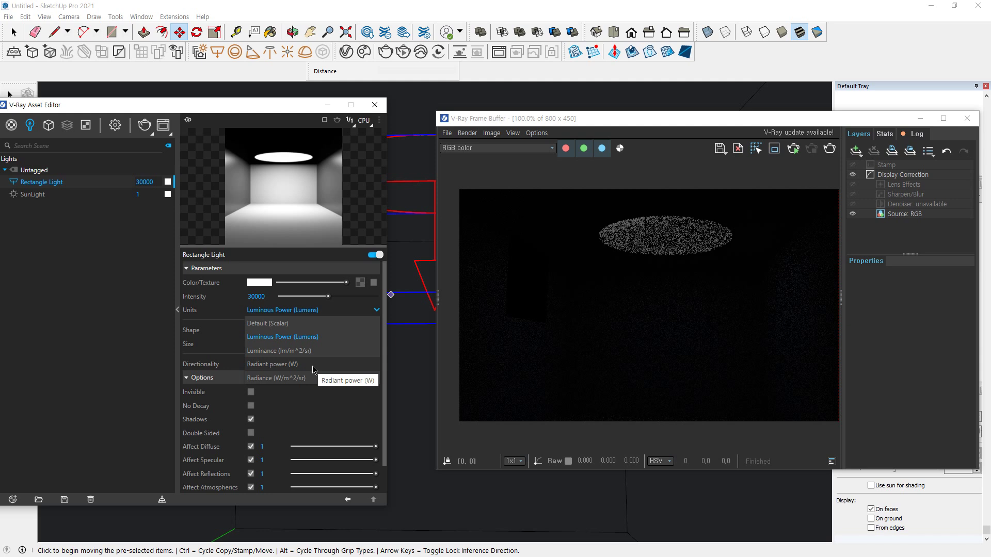
click(312, 368)
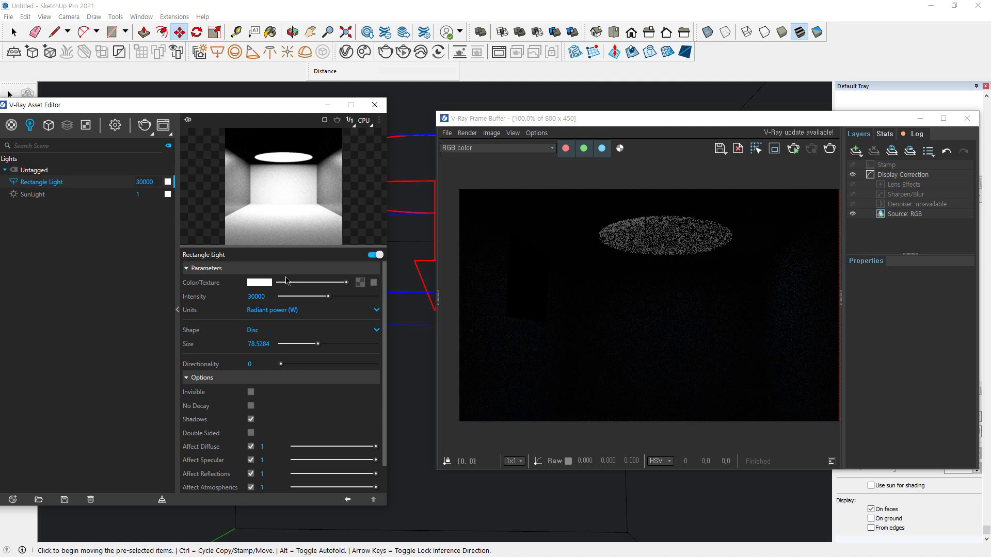
click(258, 297)
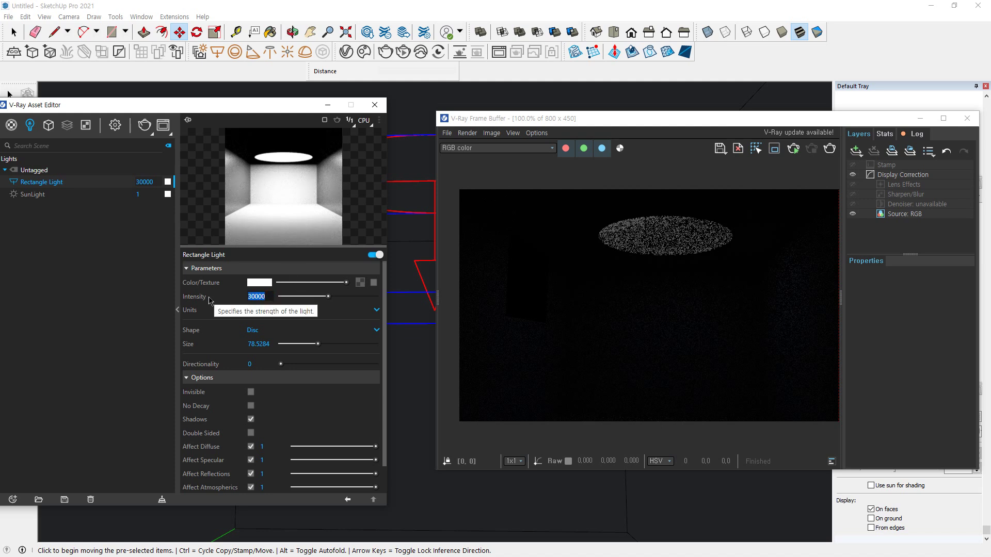
text(30)
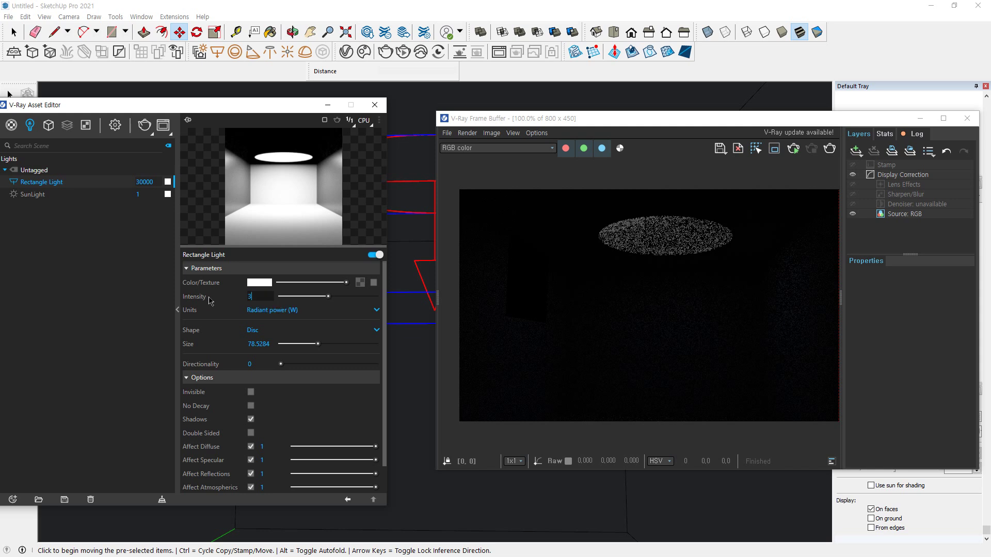
key(Return)
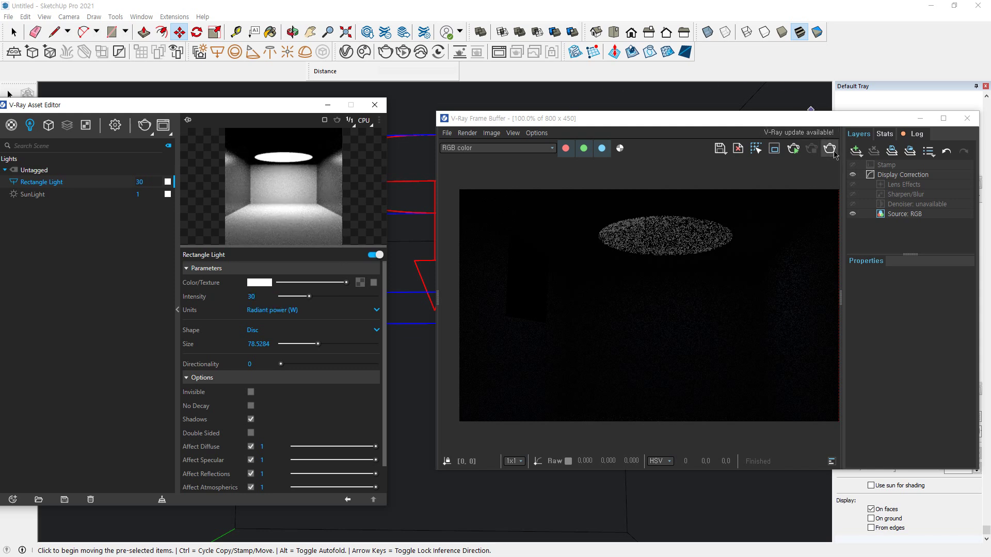
click(829, 149)
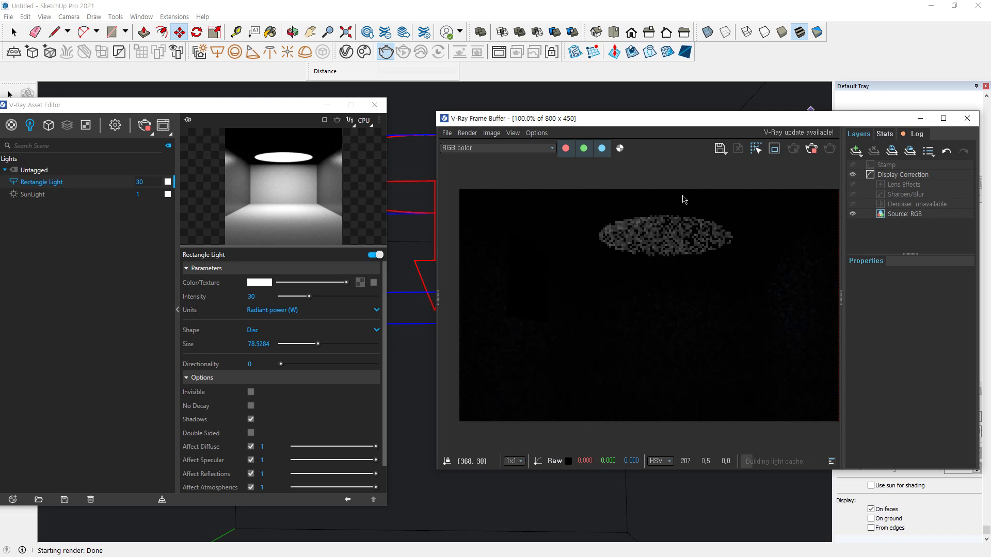
Set the Rectangle Light's units back to Default (Scalar) with an intensity of 900, and render the interior.
click(313, 310)
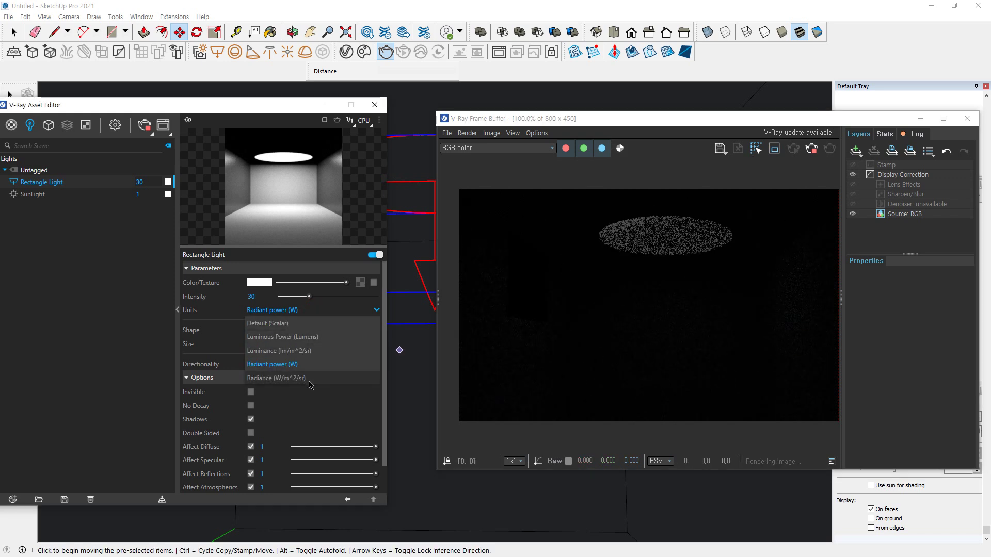
click(300, 325)
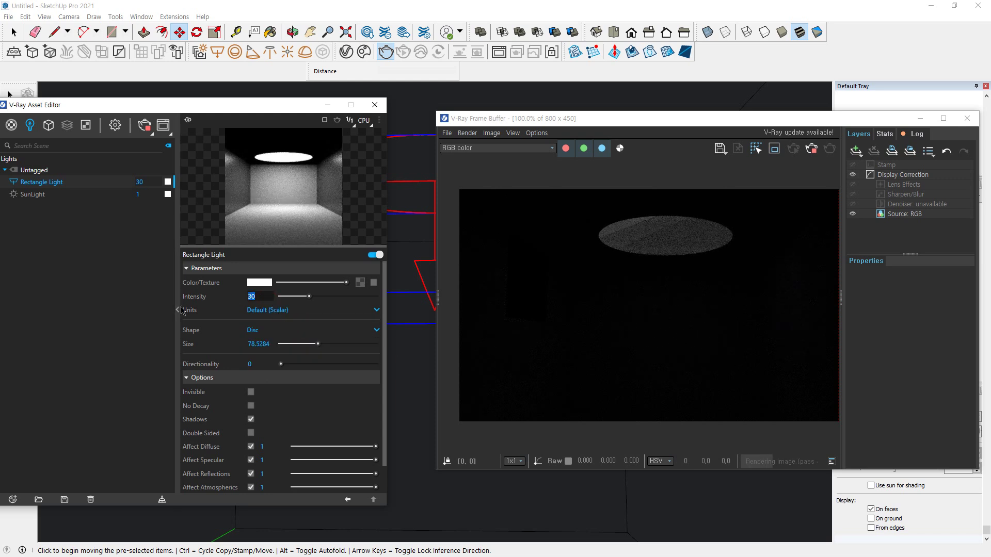
text(900)
key(Return)
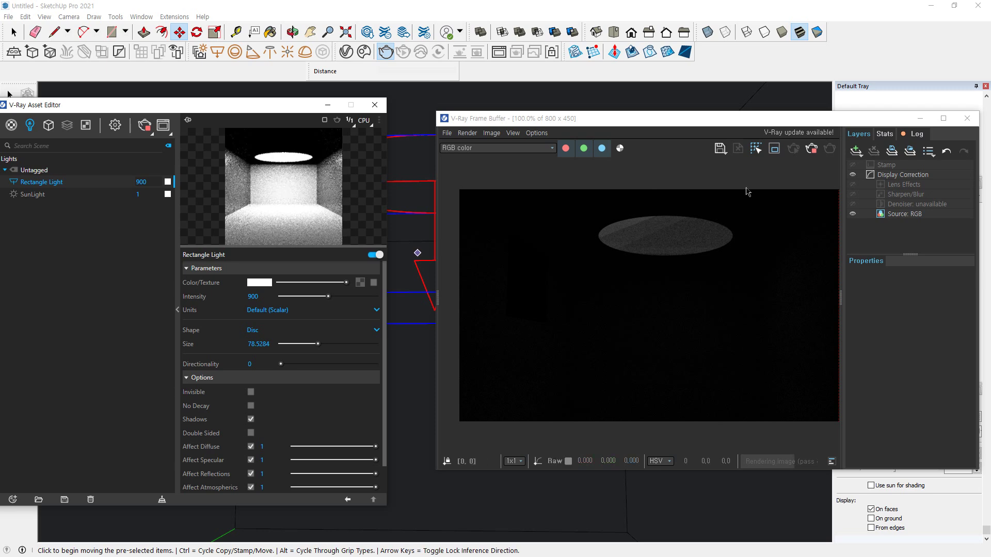
click(830, 149)
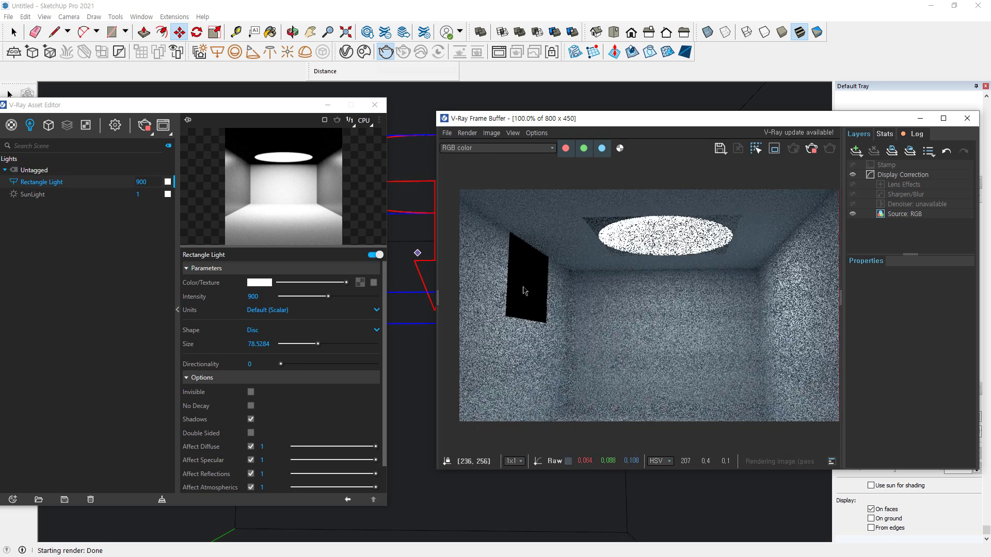
Enable No Decay in the Rectangle Light's options and render the interior.
scroll(289, 381, down, 2)
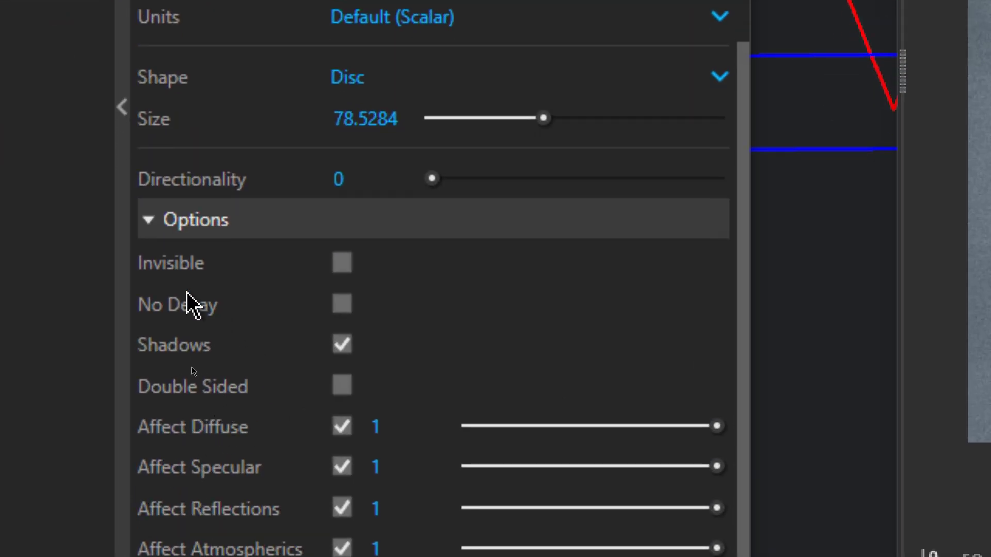
mouse_move(166, 315)
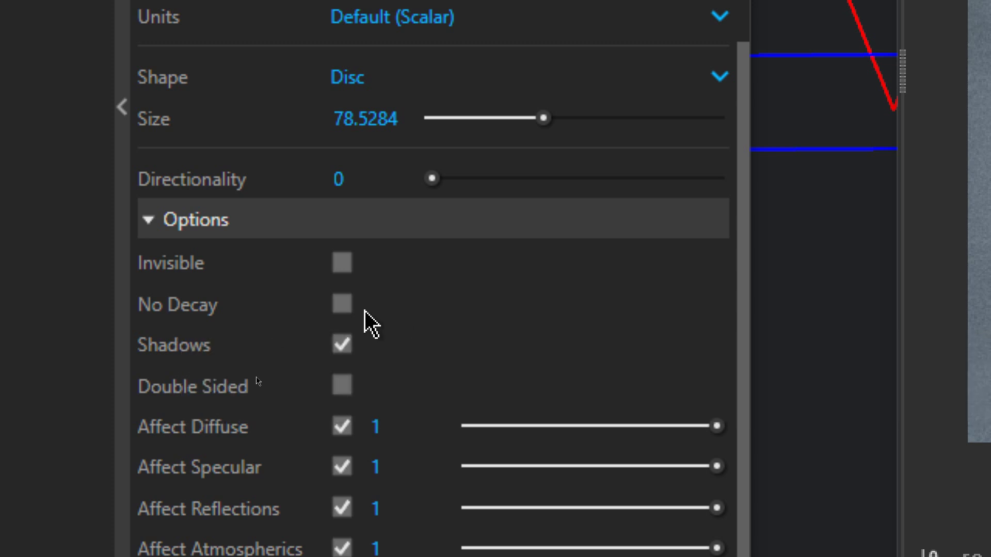
click(343, 305)
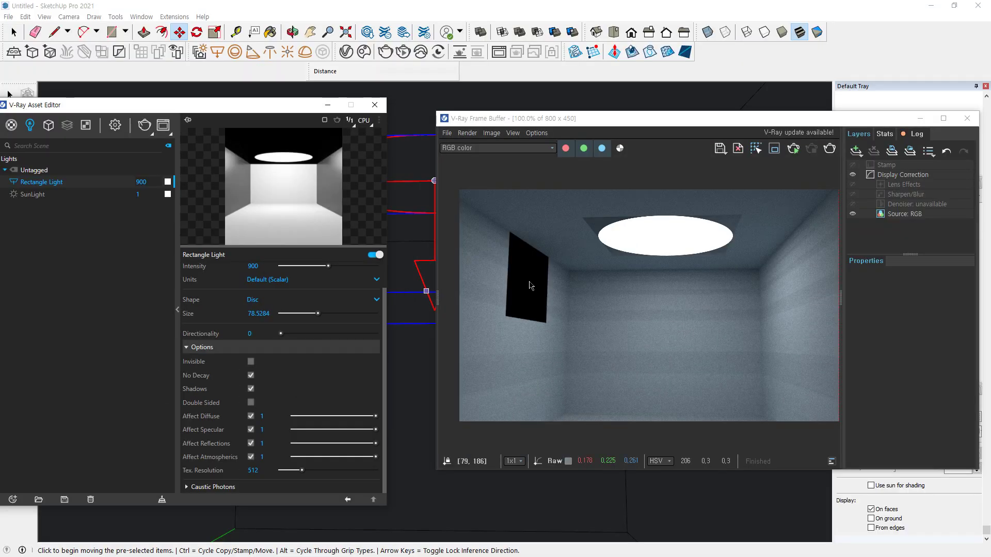
click(829, 150)
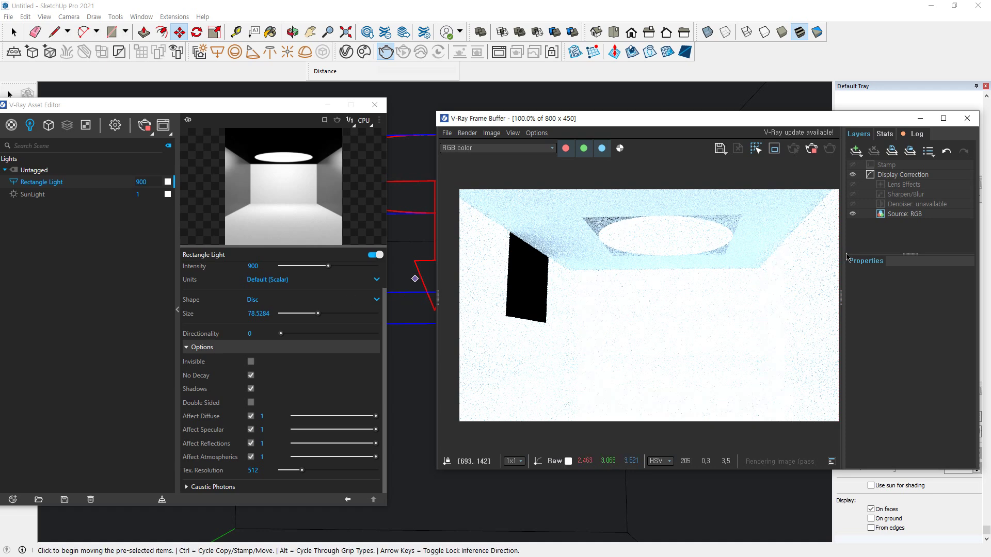
Set the Rectangle Light's intensity to 30 with No Decay enabled, and render the interior.
double_click(252, 266)
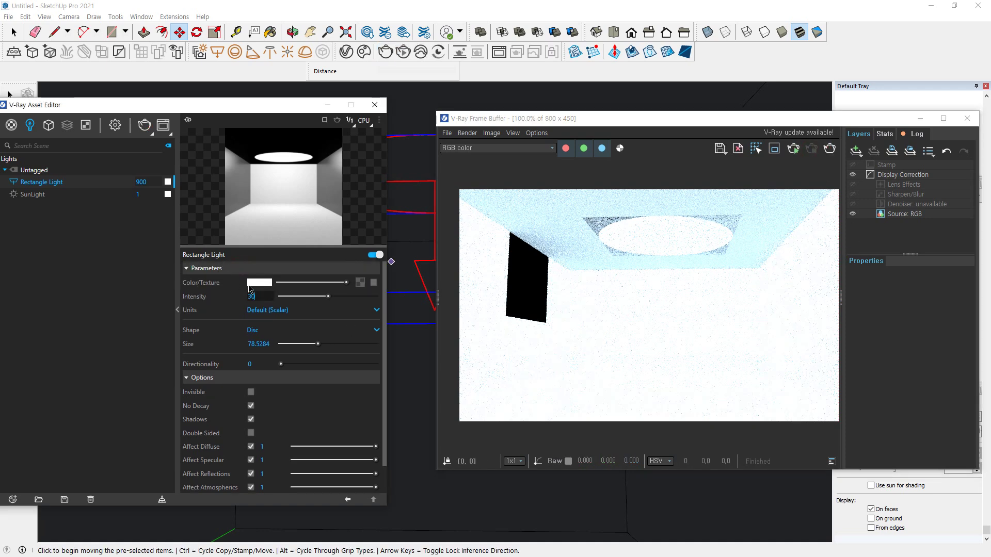
key(Return)
click(829, 149)
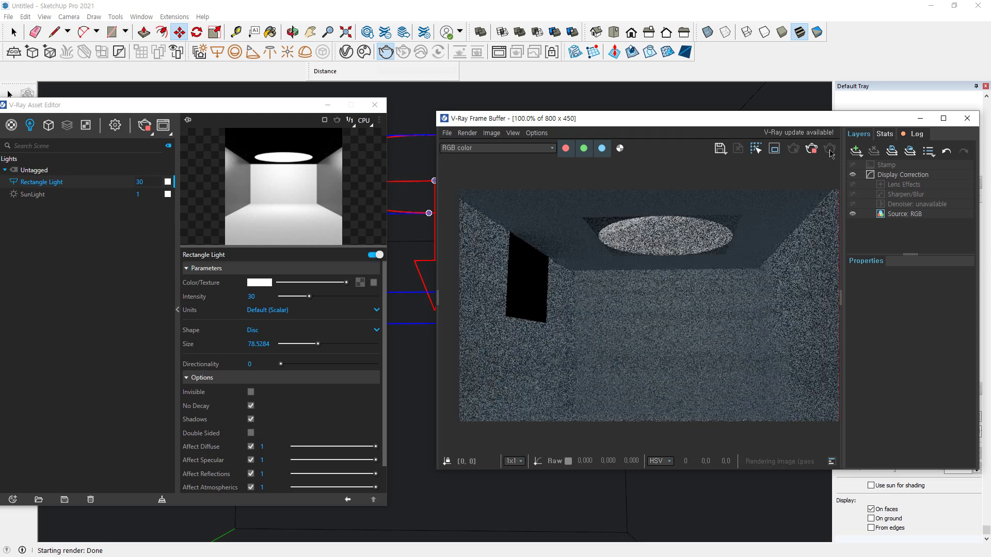
Turn off No Decay for the Rectangle Light and stop the running render.
click(251, 406)
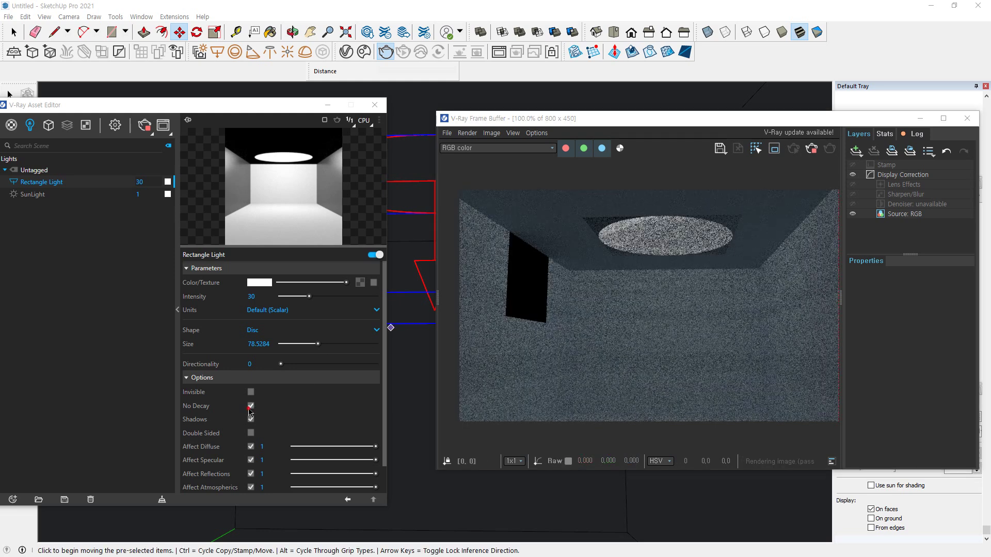
click(812, 149)
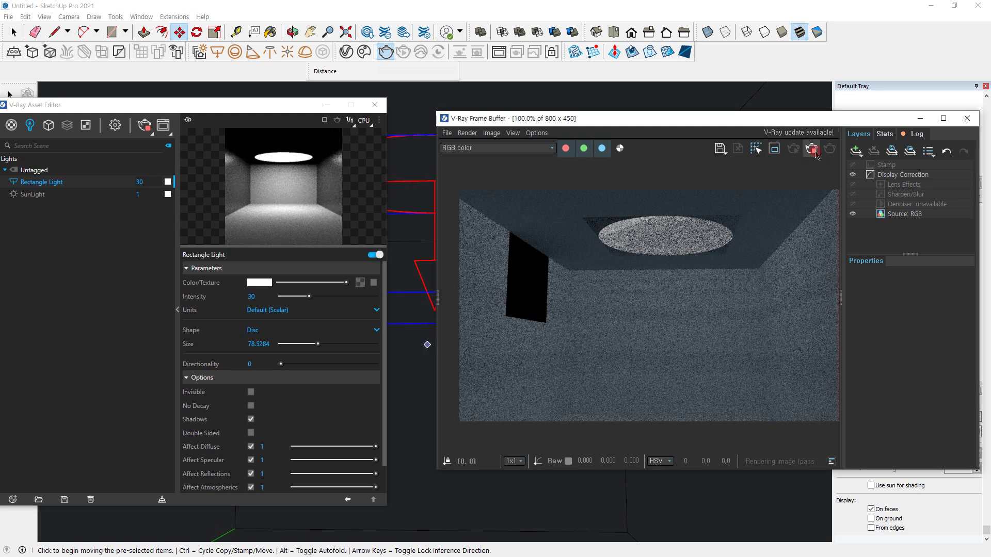
scroll(711, 268, up, 1)
scroll(711, 268, down, 1)
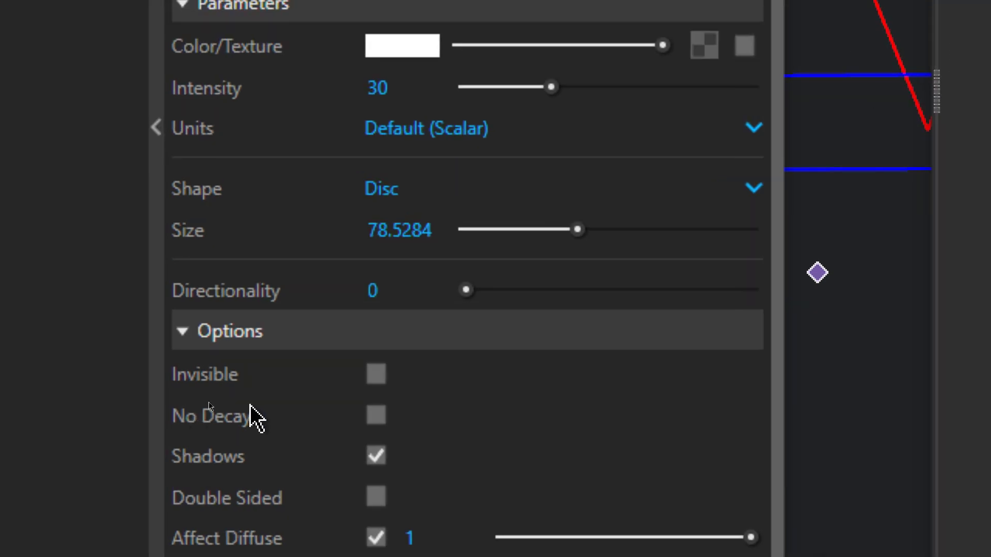
mouse_move(253, 417)
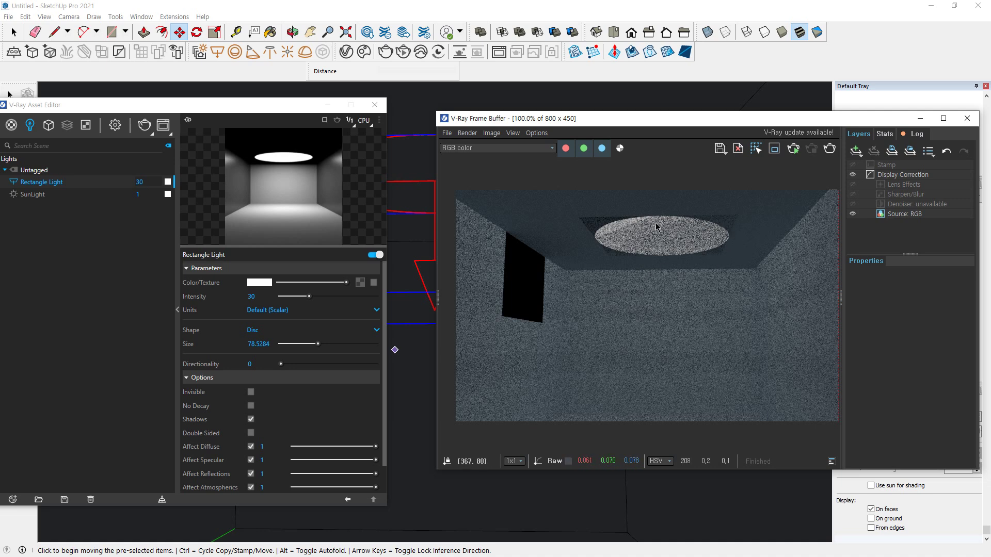
Make the Rectangle Light Invisible in its options and render the interior.
click(252, 392)
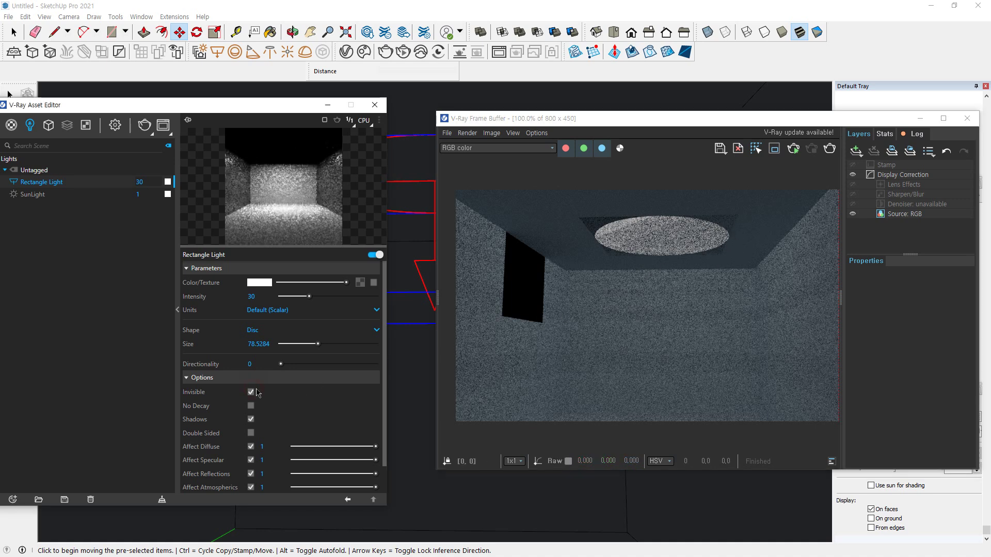
click(829, 148)
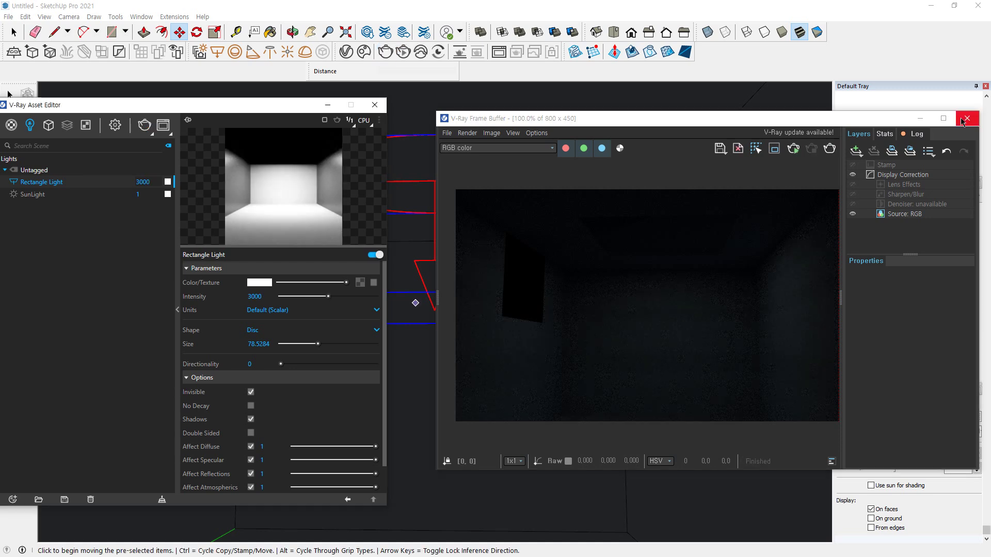
Close the V-Ray Frame Buffer and move the Asset Editor clear of the SketchUp model view.
click(966, 118)
drag(274, 103, 0, 103)
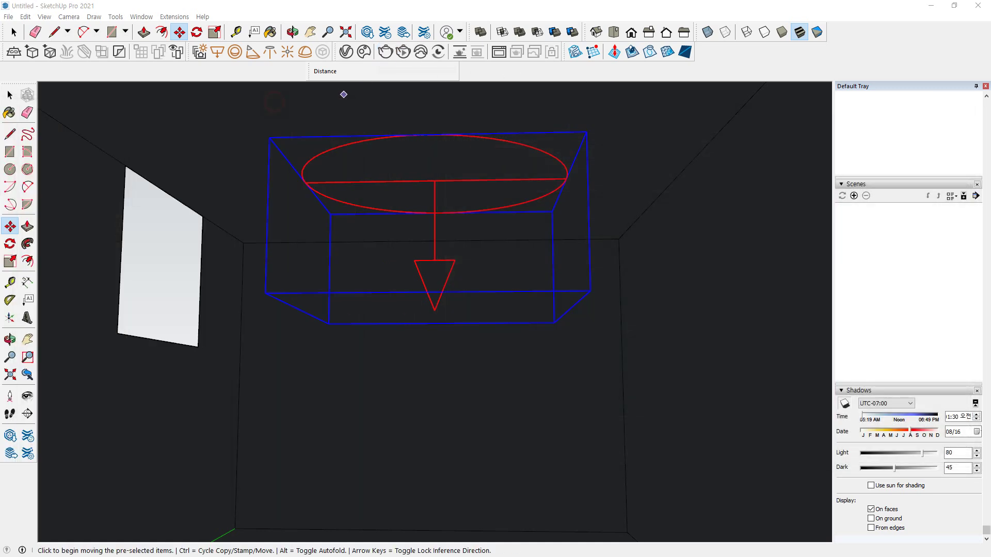
Move the ceiling rectangle light about 1139 mm straight down and render the interior.
mouse_move(323, 204)
click(434, 191)
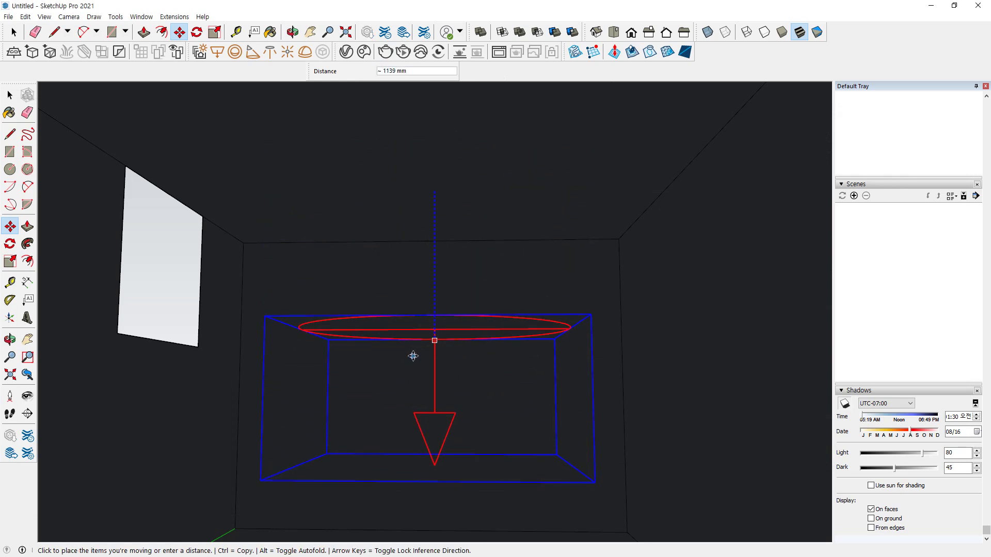
key(Escape)
scroll(414, 356, down, 2)
middle_drag(415, 359, 441, 78)
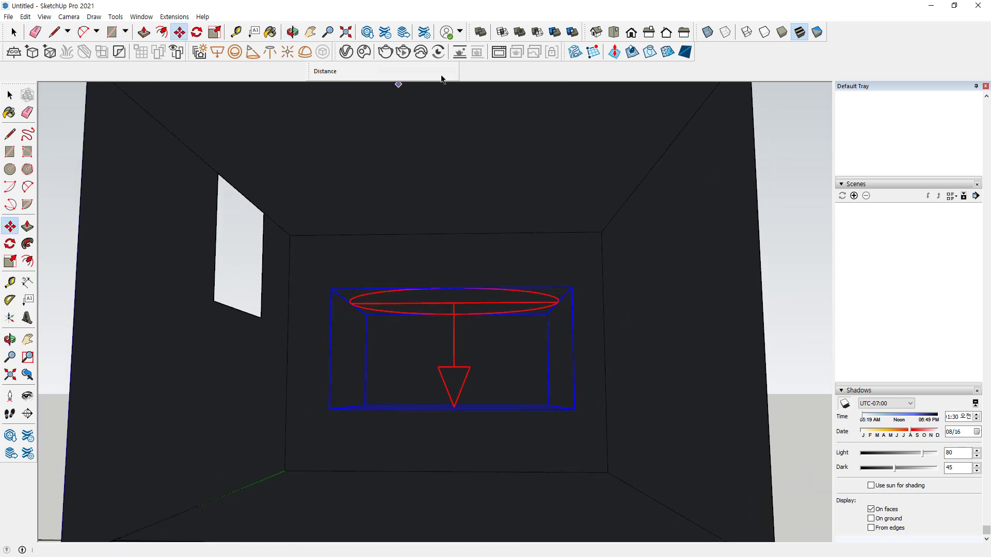
click(385, 51)
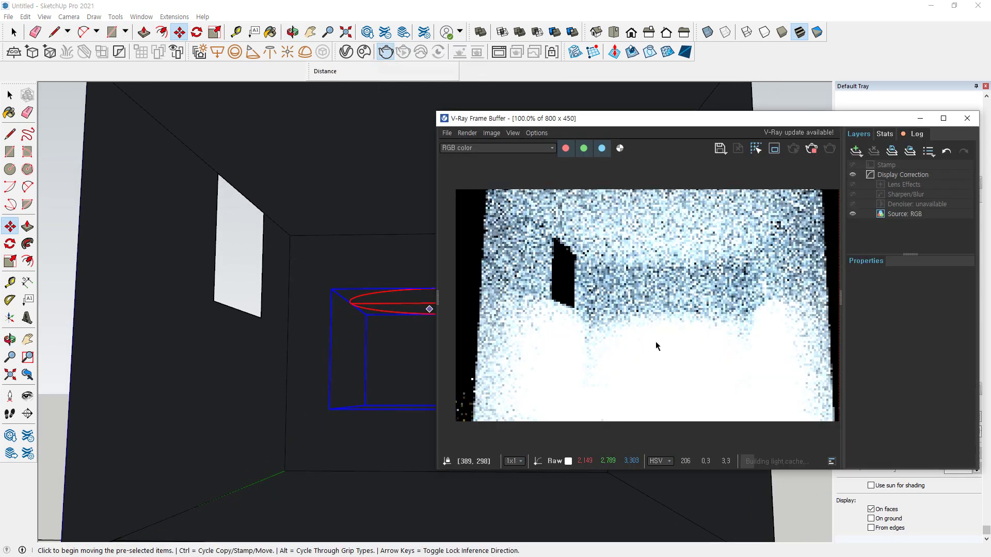
mouse_move(734, 319)
mouse_down()
mouse_move(659, 320)
mouse_move(660, 391)
mouse_move(686, 380)
mouse_up()
drag(660, 290, 663, 258)
key(Escape)
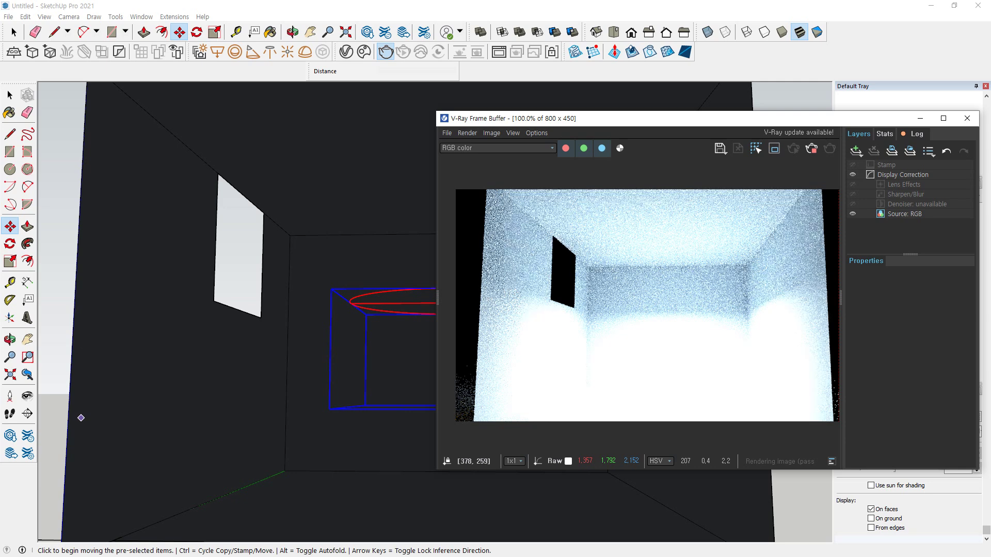
Bring the Asset Editor back into view, set the Rectangle Light's intensity to 1500, and restart the render.
drag(0, 119, 186, 51)
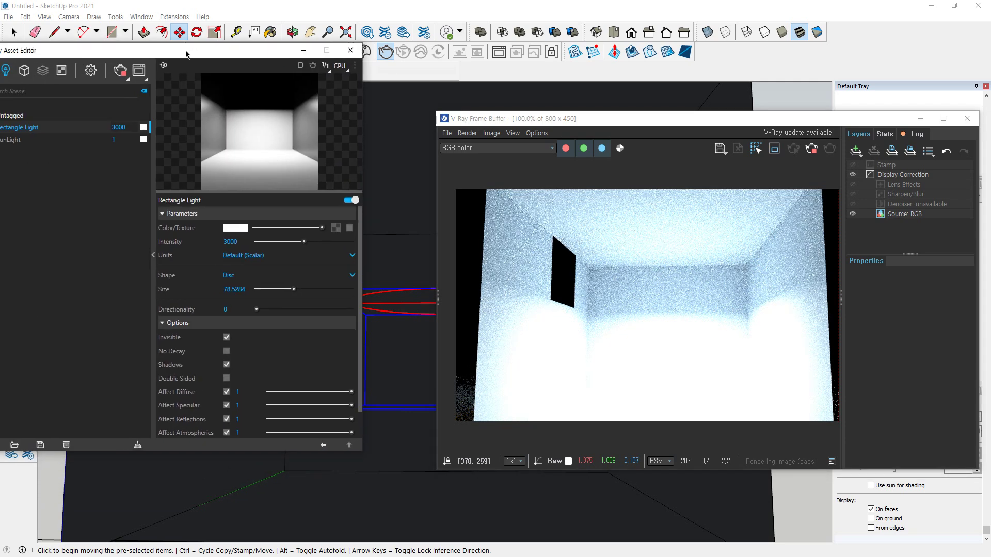
click(230, 242)
key(Return)
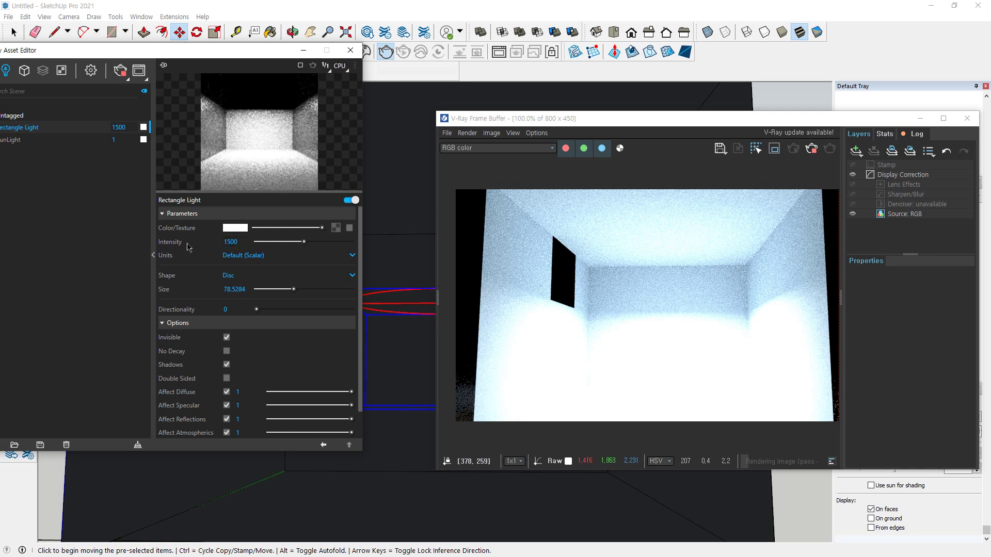
click(811, 148)
click(829, 149)
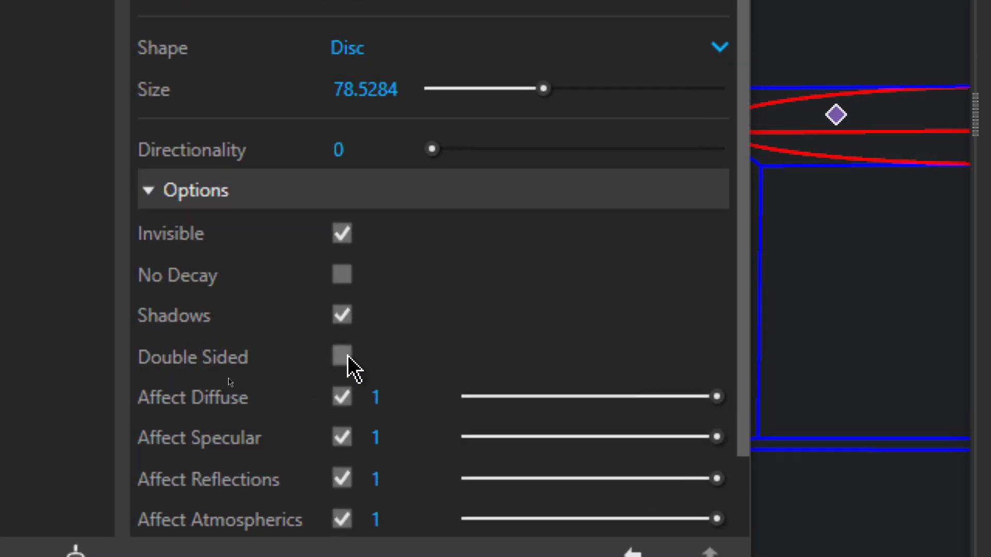
Enable Double Sided for the Rectangle Light and restart the interior render.
click(343, 356)
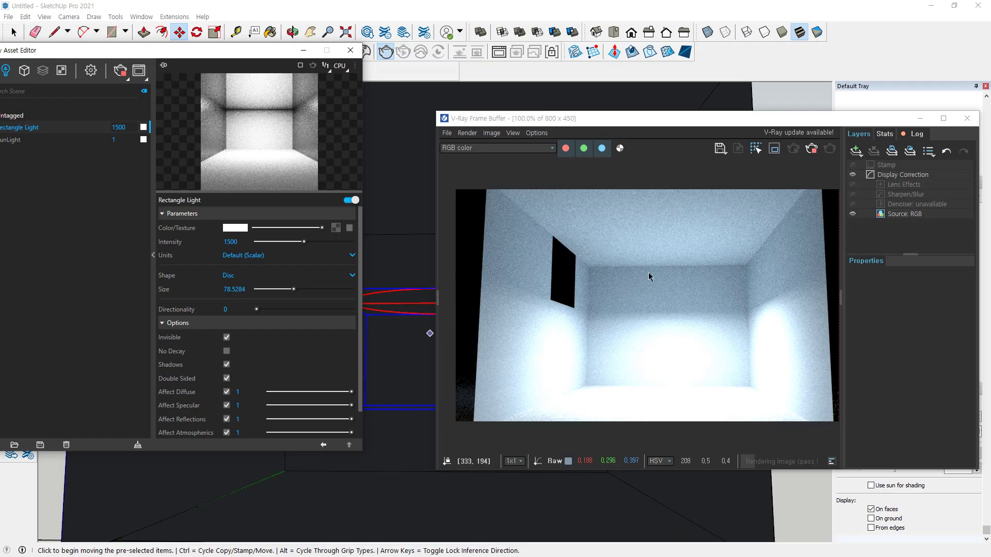
click(812, 149)
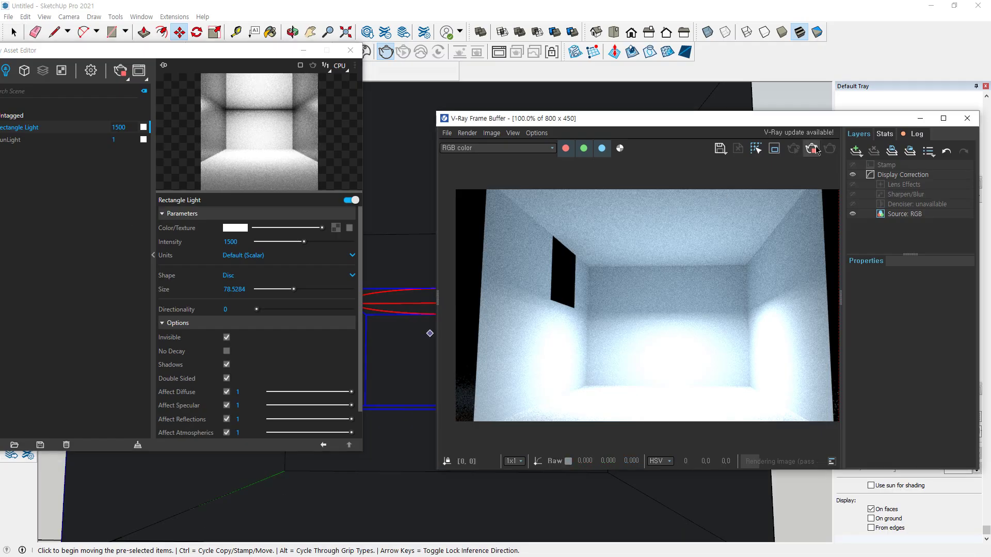
click(829, 149)
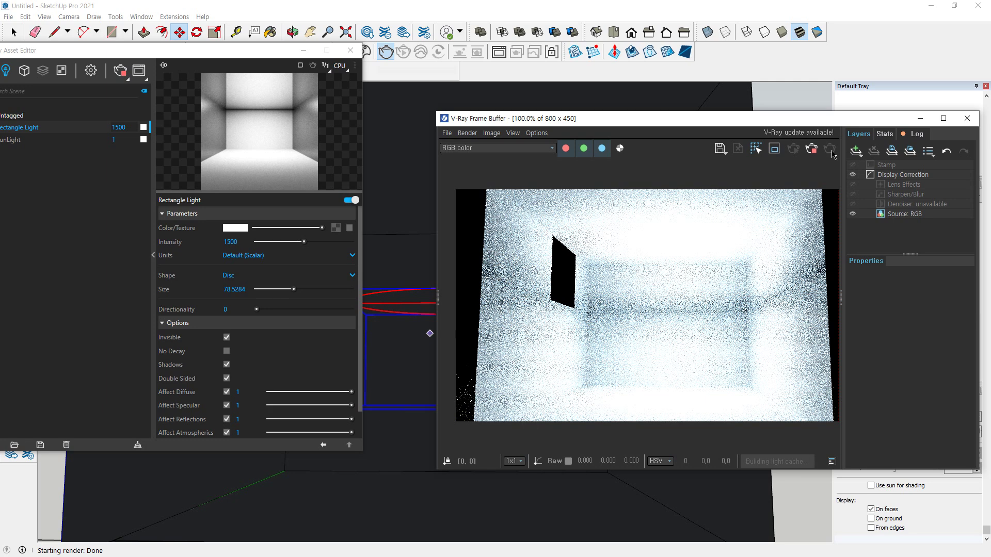
mouse_move(699, 320)
mouse_down()
mouse_move(638, 323)
mouse_move(689, 315)
mouse_move(660, 275)
mouse_move(708, 267)
mouse_up()
drag(672, 333, 686, 368)
mouse_move(814, 298)
mouse_down()
mouse_move(738, 312)
mouse_move(802, 278)
mouse_up()
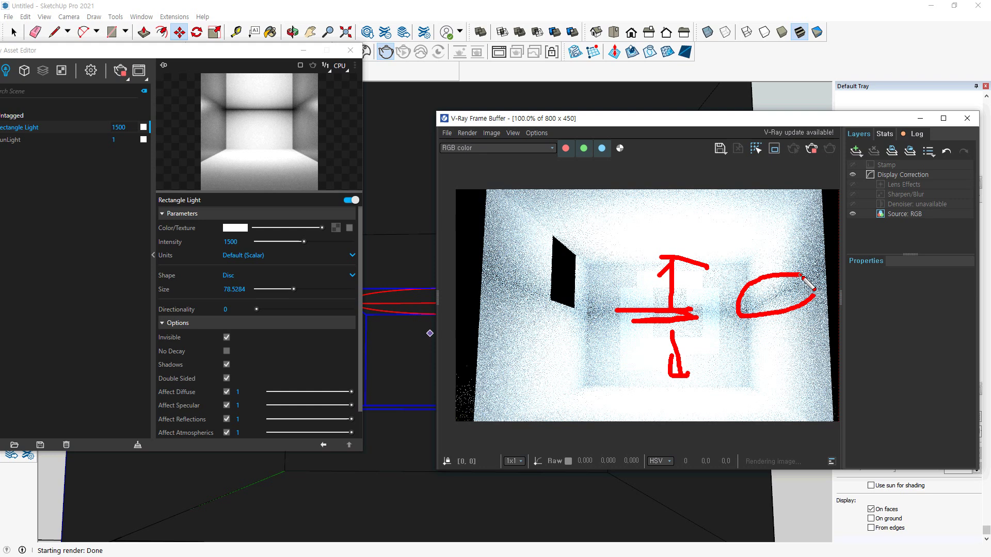
mouse_move(597, 327)
mouse_down()
mouse_move(545, 267)
mouse_move(599, 320)
mouse_up()
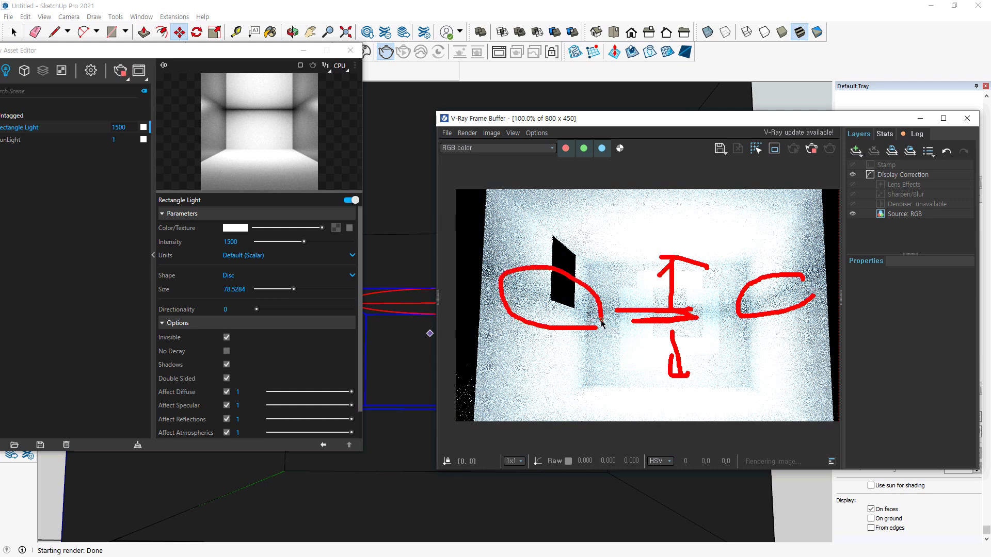
key(Escape)
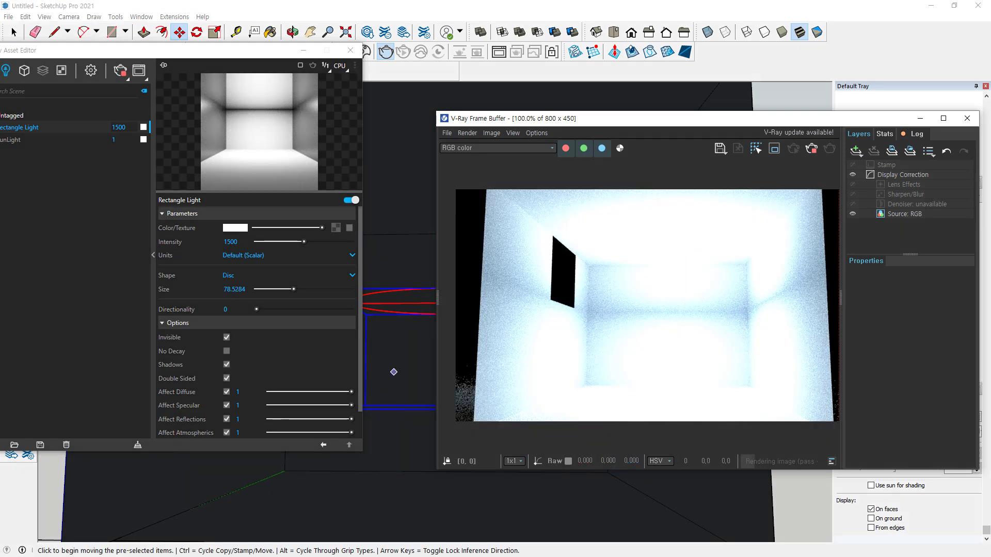